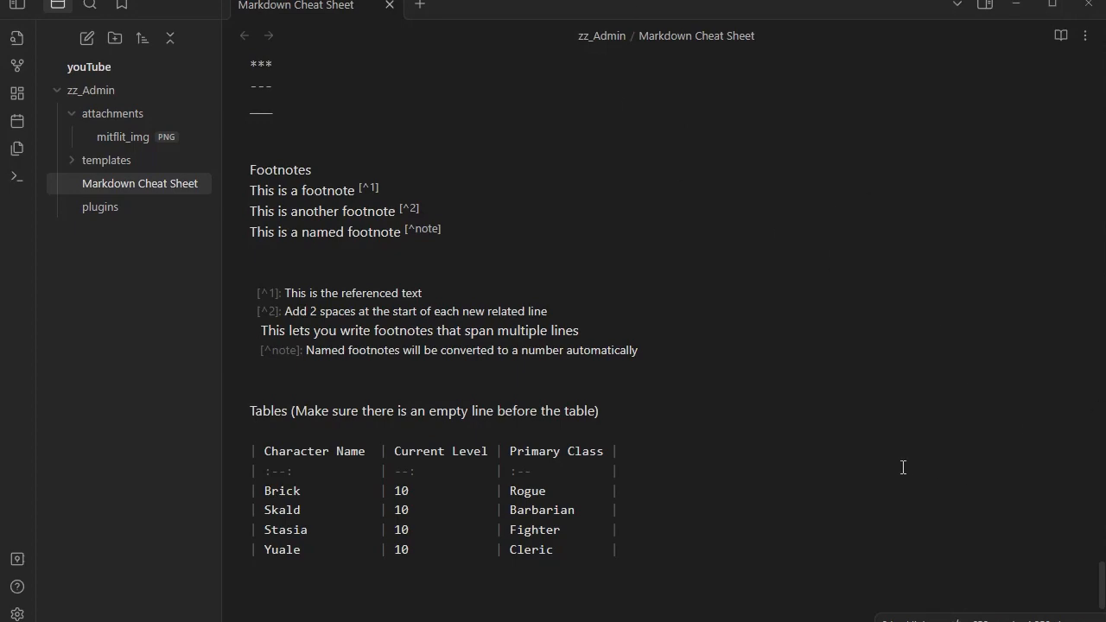
Step: Look through the Markdown Cheat Sheet note, highlighting the line about accessing frontmatter data inline with dataview
{"action": "scroll", "coordinate": [909, 457], "scroll_direction": "up", "scroll_amount": 15}
{"action": "scroll", "coordinate": [909, 458], "scroll_direction": "up", "scroll_amount": 20}
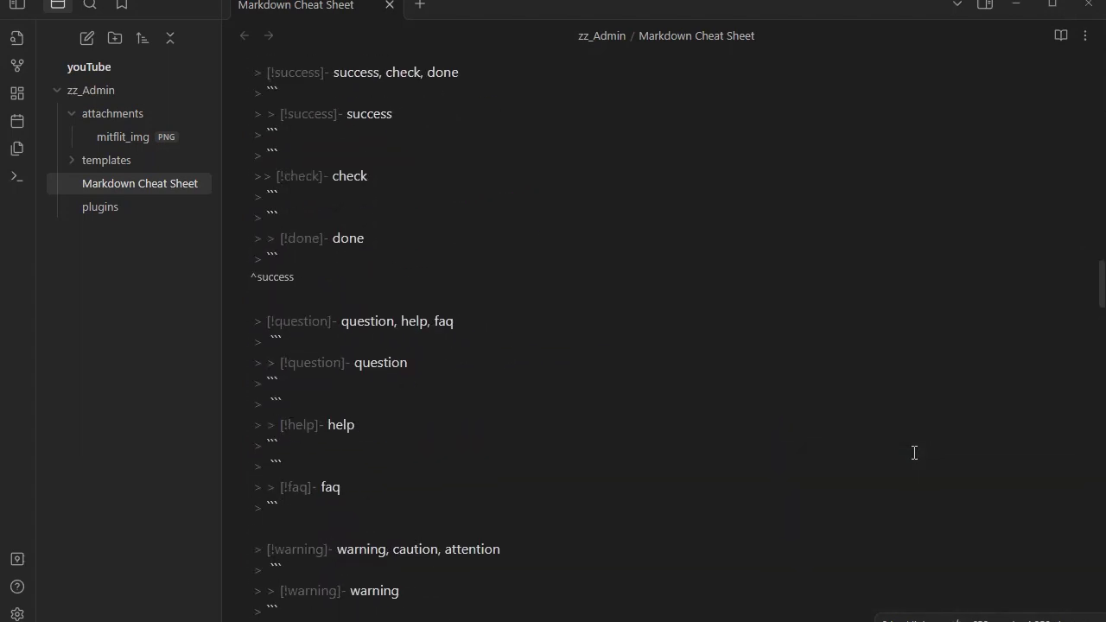
{"action": "scroll", "coordinate": [915, 453], "scroll_direction": "up", "scroll_amount": 3}
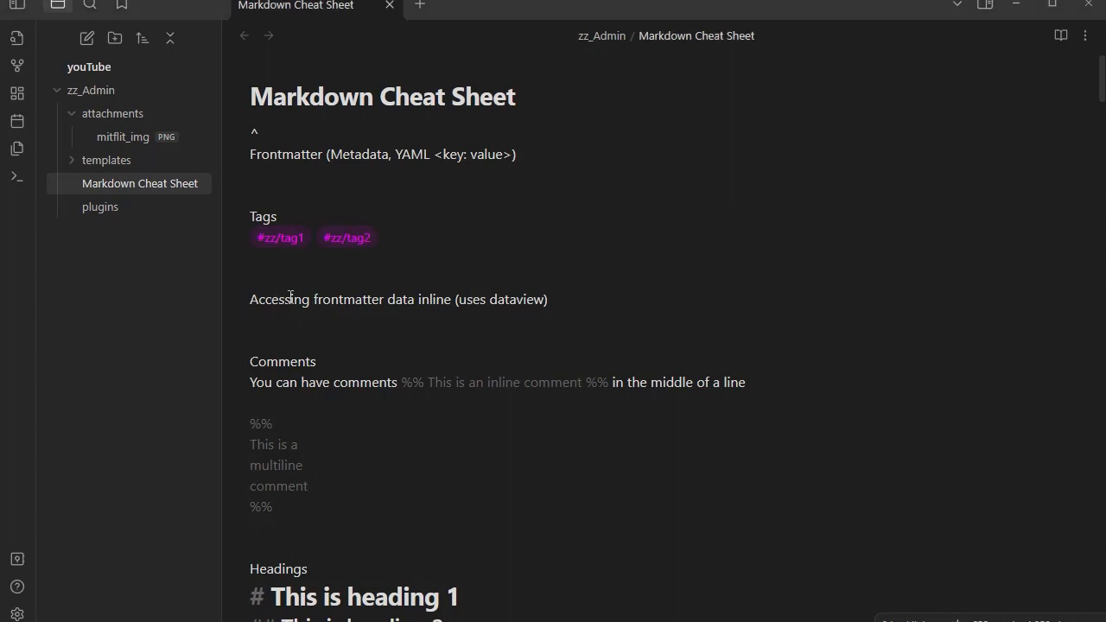
{"action": "left_click_drag", "start_coordinate": [250, 299], "coordinate": [558, 291]}
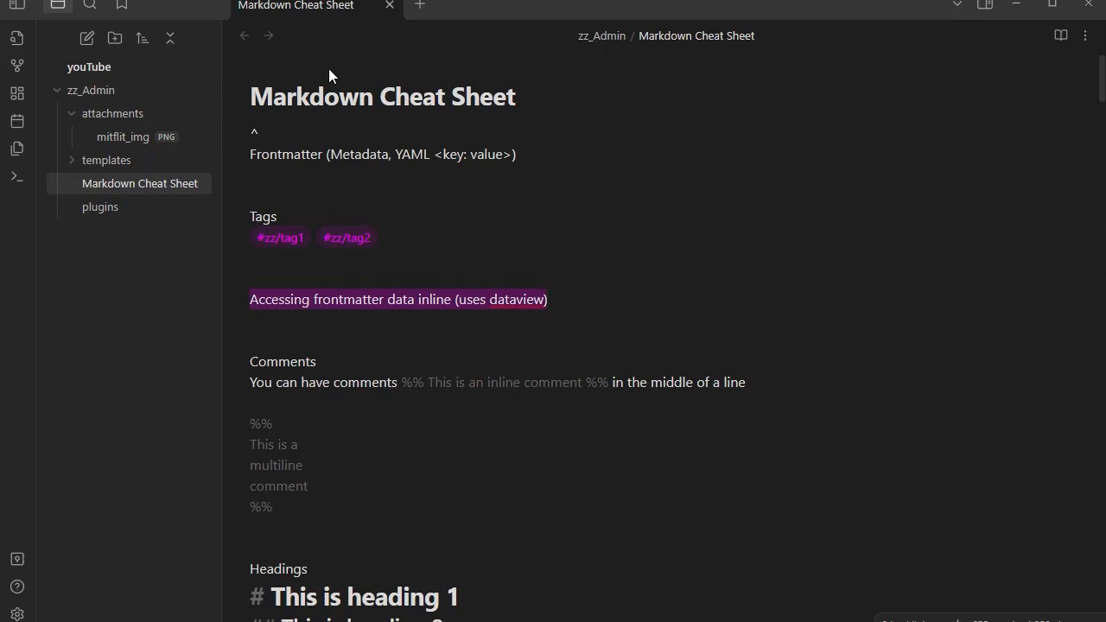
{"action": "scroll", "coordinate": [415, 462], "scroll_direction": "down", "scroll_amount": 10}
{"action": "scroll", "coordinate": [403, 479], "scroll_direction": "down", "scroll_amount": 5}
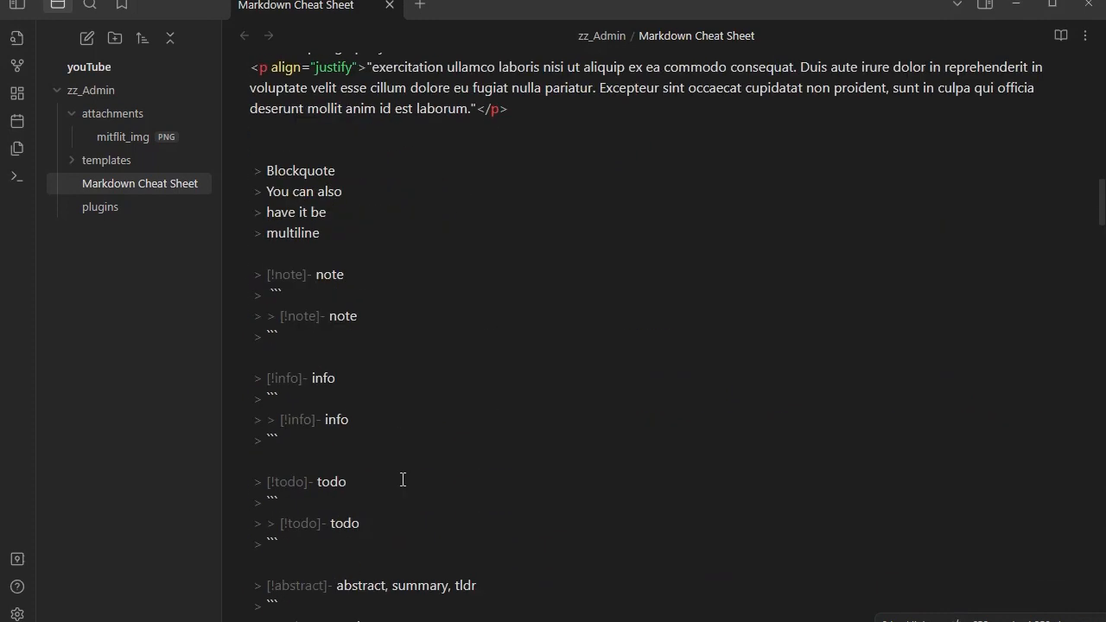
{"action": "scroll", "coordinate": [380, 415], "scroll_direction": "up", "scroll_amount": 5}
{"action": "scroll", "coordinate": [370, 373], "scroll_direction": "down", "scroll_amount": 6}
{"action": "scroll", "coordinate": [370, 374], "scroll_direction": "down", "scroll_amount": 5}
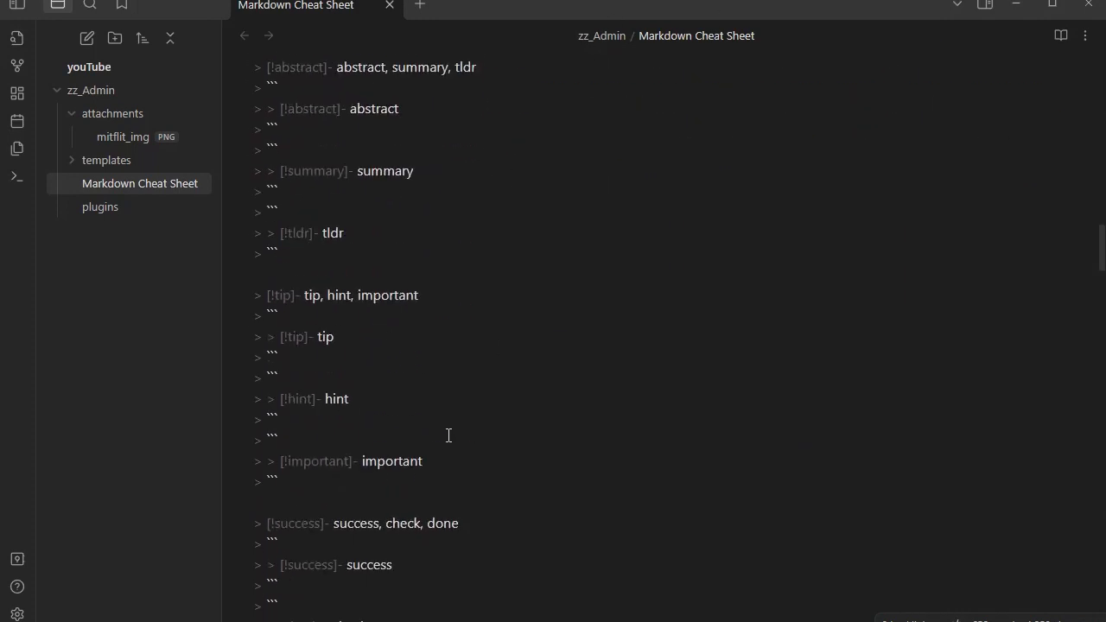
{"action": "scroll", "coordinate": [455, 437], "scroll_direction": "up", "scroll_amount": 1}
{"action": "scroll", "coordinate": [457, 438], "scroll_direction": "up", "scroll_amount": 10}
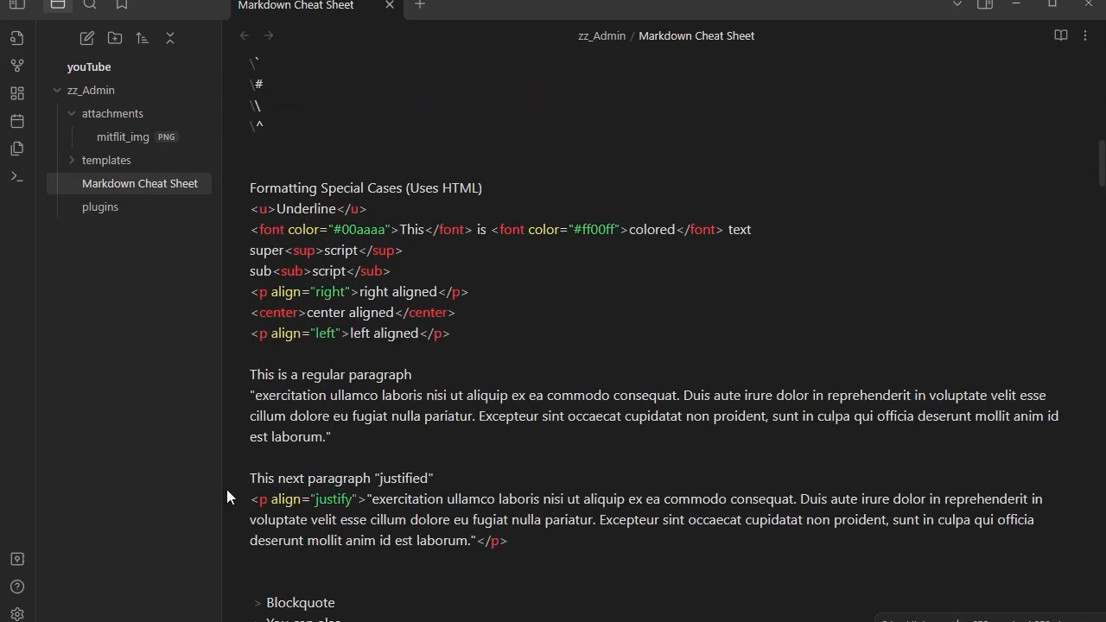
{"action": "scroll", "coordinate": [521, 368], "scroll_direction": "up", "scroll_amount": 10}
{"action": "scroll", "coordinate": [522, 368], "scroll_direction": "up", "scroll_amount": 5}
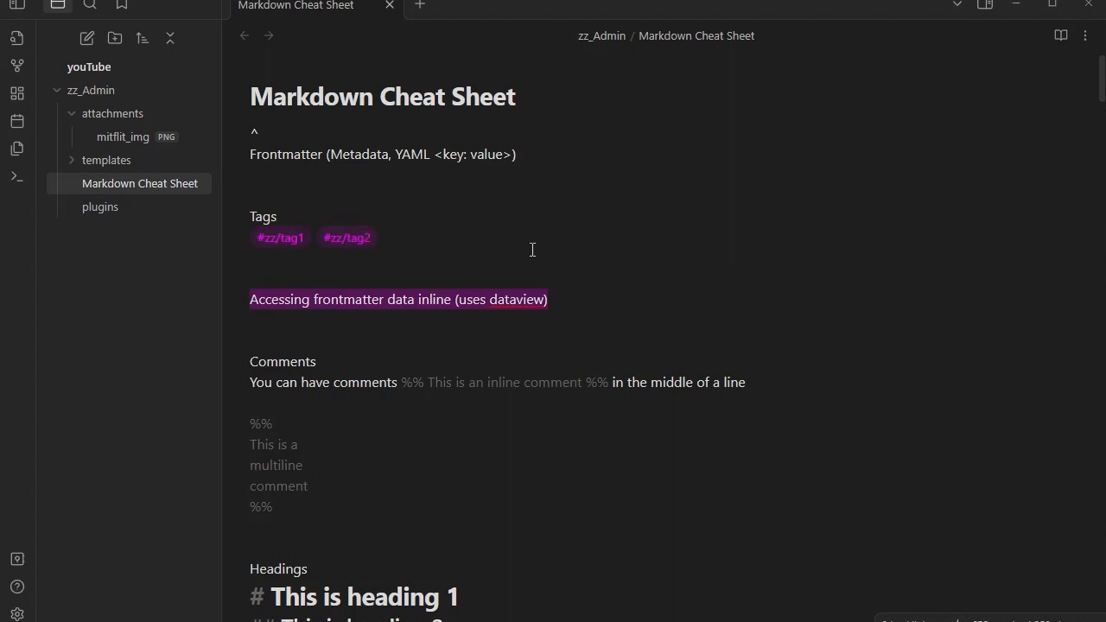
Step: Install the Dataview community plugin and return to the community plugins settings
{"action": "left_click", "coordinate": [17, 614]}
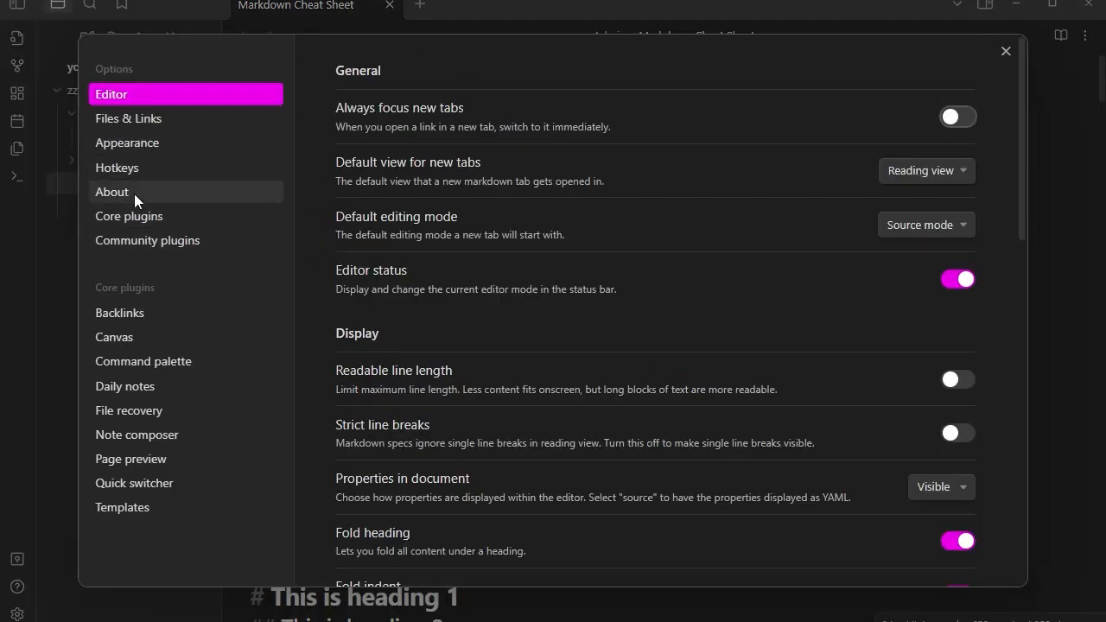
{"action": "left_click", "coordinate": [140, 240]}
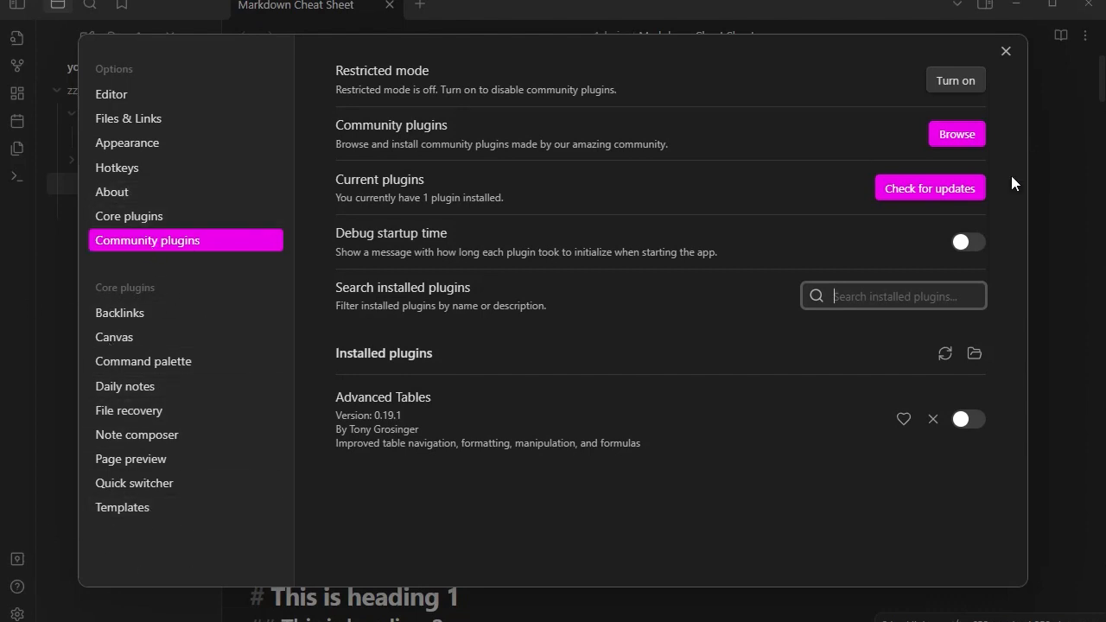
{"action": "left_click", "coordinate": [952, 136]}
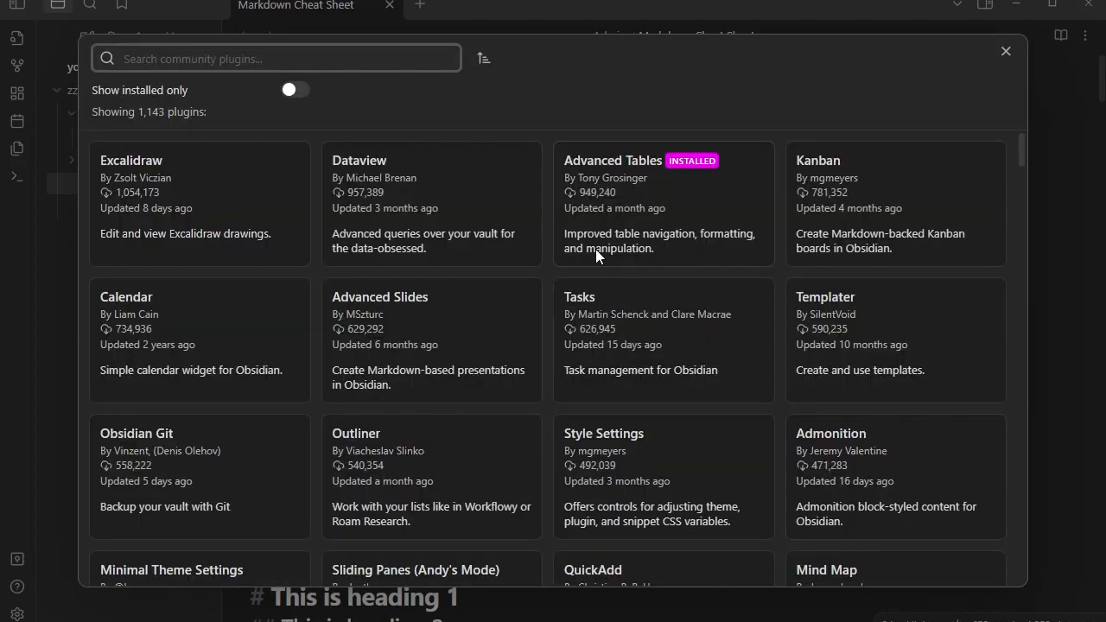
{"action": "left_click", "coordinate": [433, 202]}
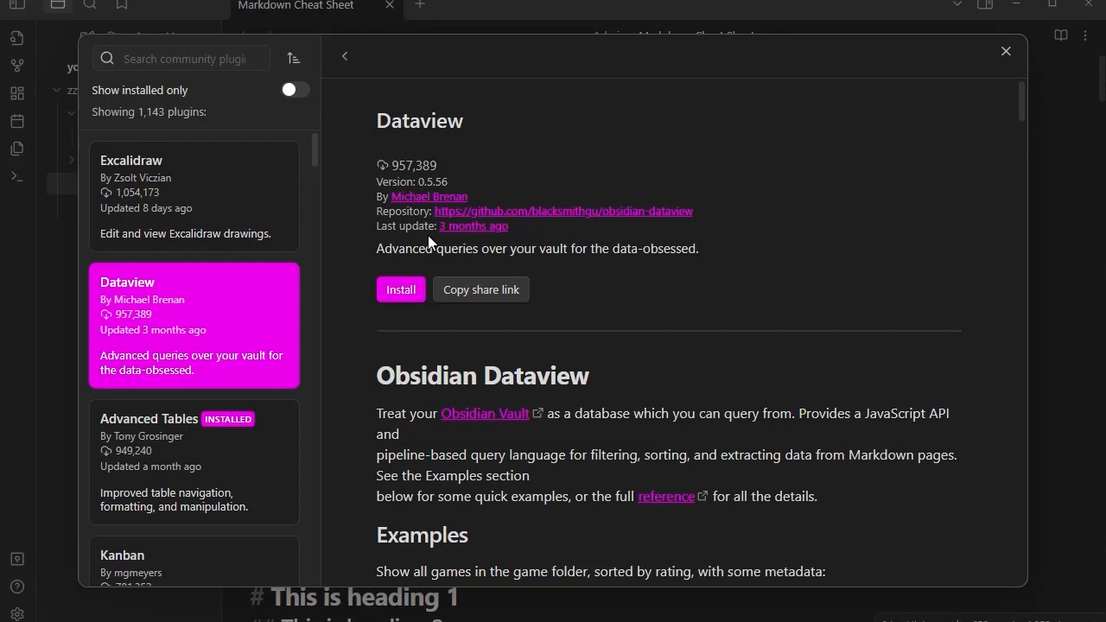
{"action": "left_click", "coordinate": [408, 294]}
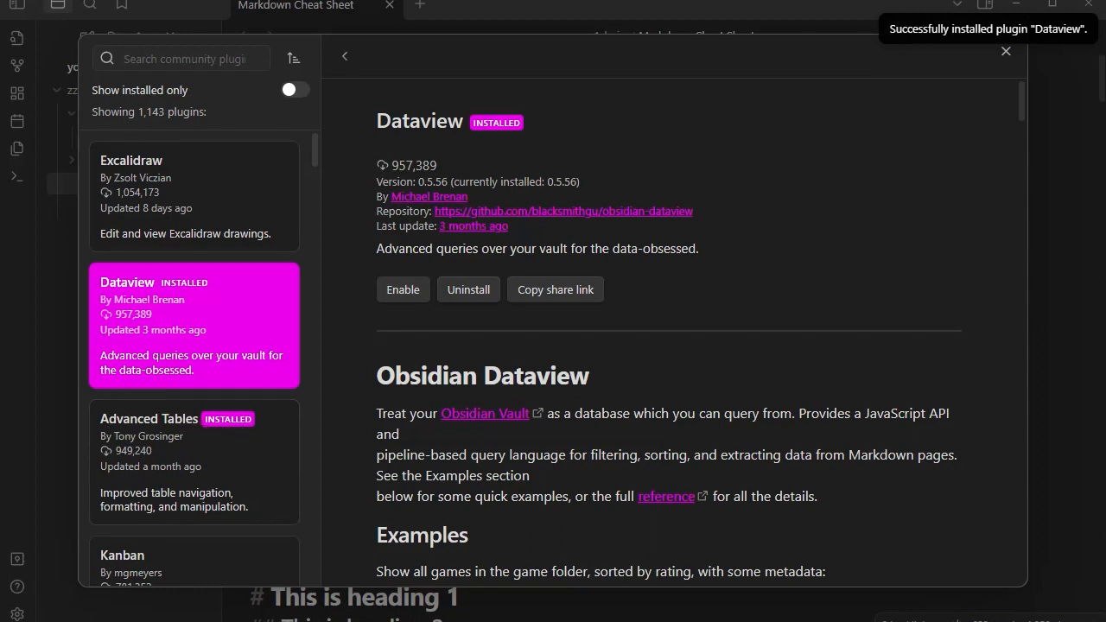
{"action": "left_click", "coordinate": [1006, 52]}
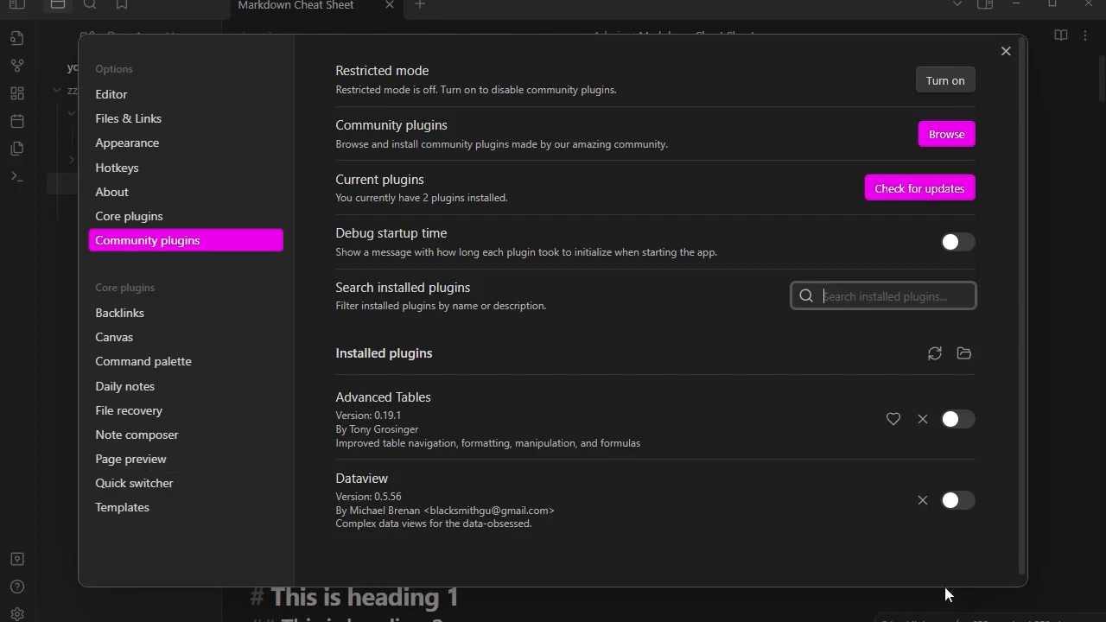
{"action": "scroll", "coordinate": [1019, 519], "scroll_direction": "down", "scroll_amount": 1}
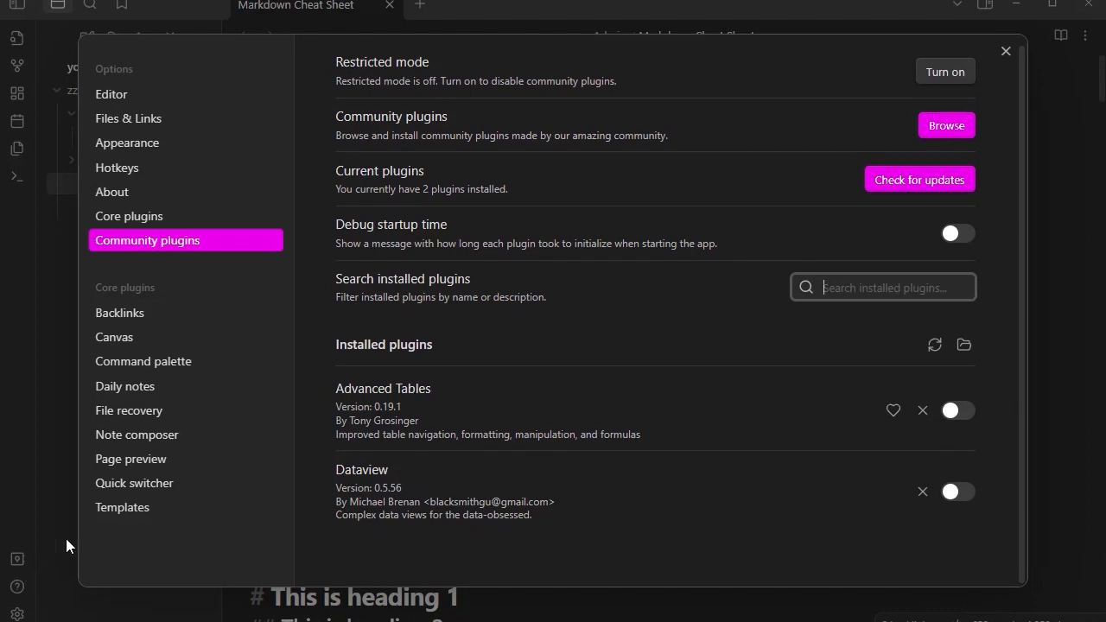
Step: Enable the installed Dataview plugin from its community plugin page and return to the installed plugins list
{"action": "left_click", "coordinate": [135, 237]}
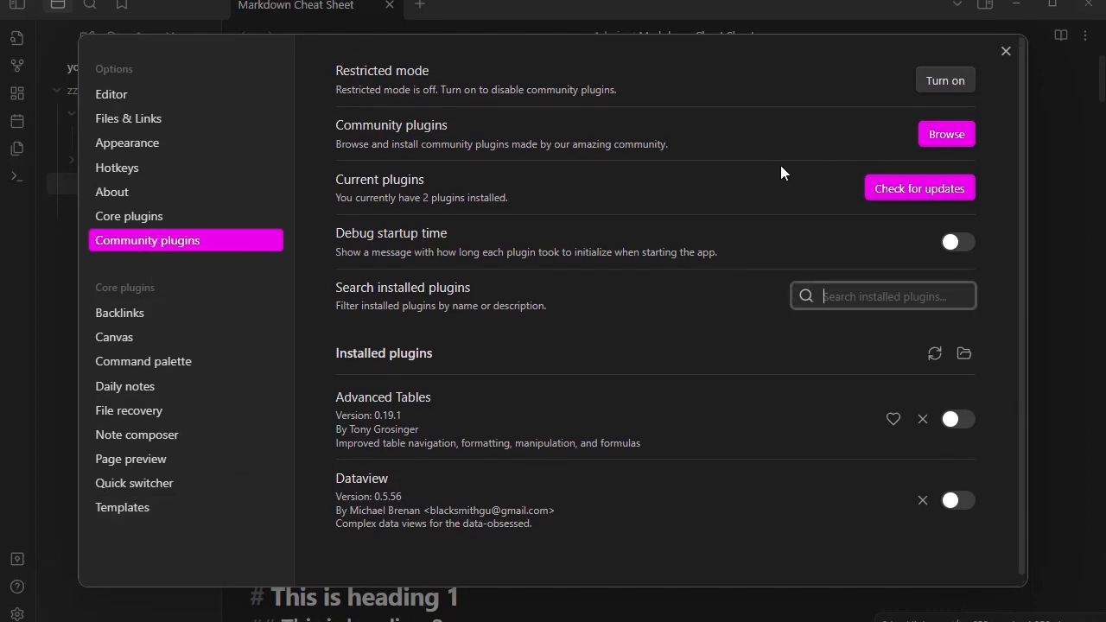
{"action": "left_click", "coordinate": [956, 134]}
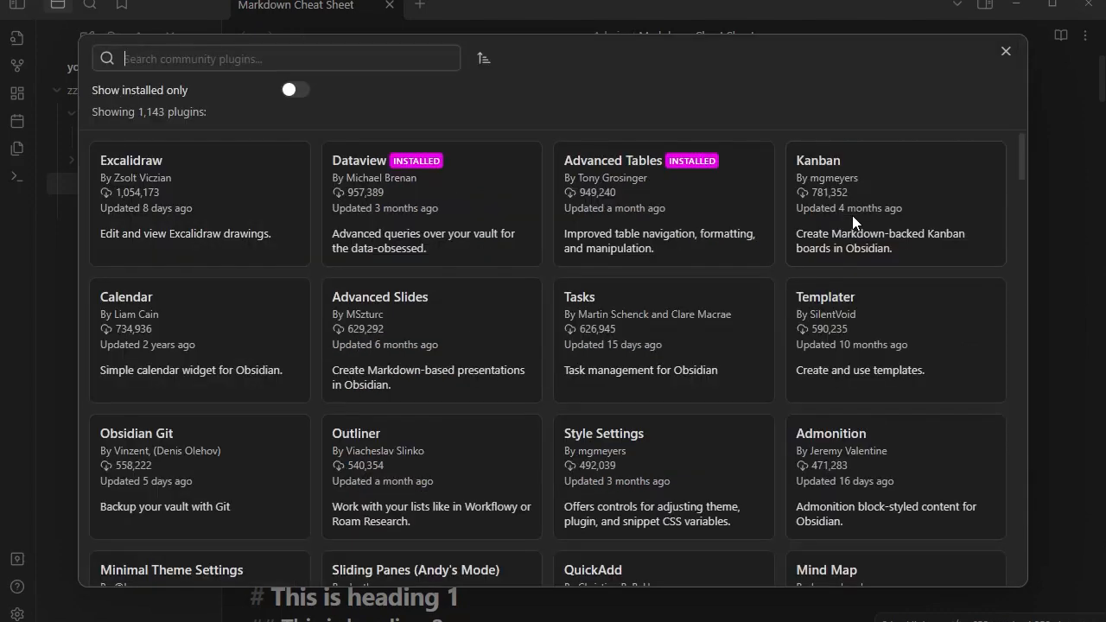
{"action": "left_click", "coordinate": [441, 193]}
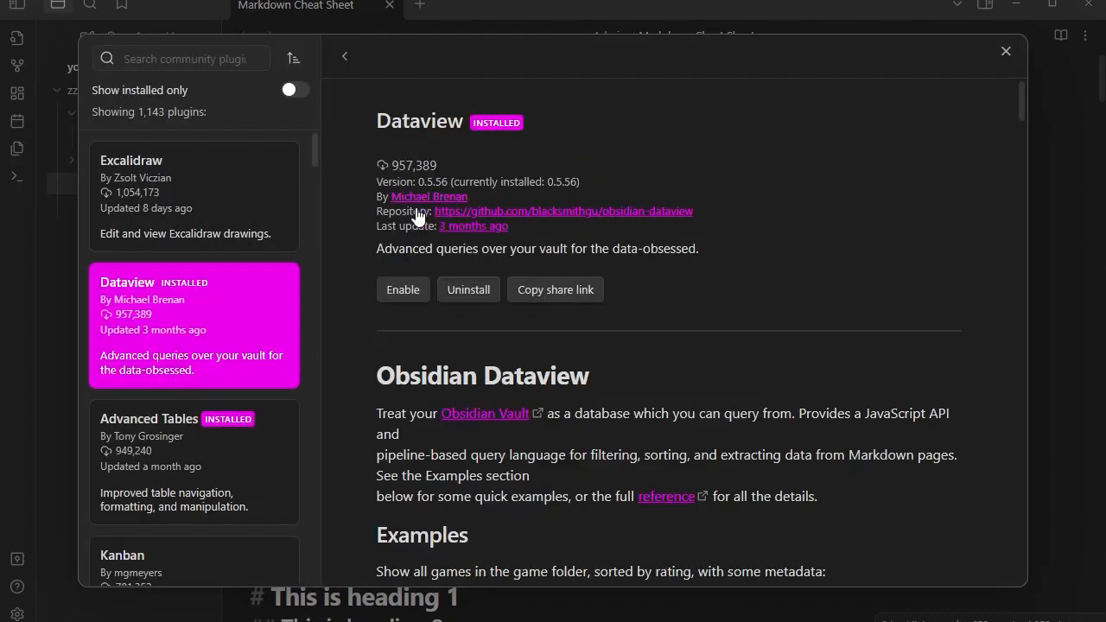
{"action": "left_click", "coordinate": [404, 294]}
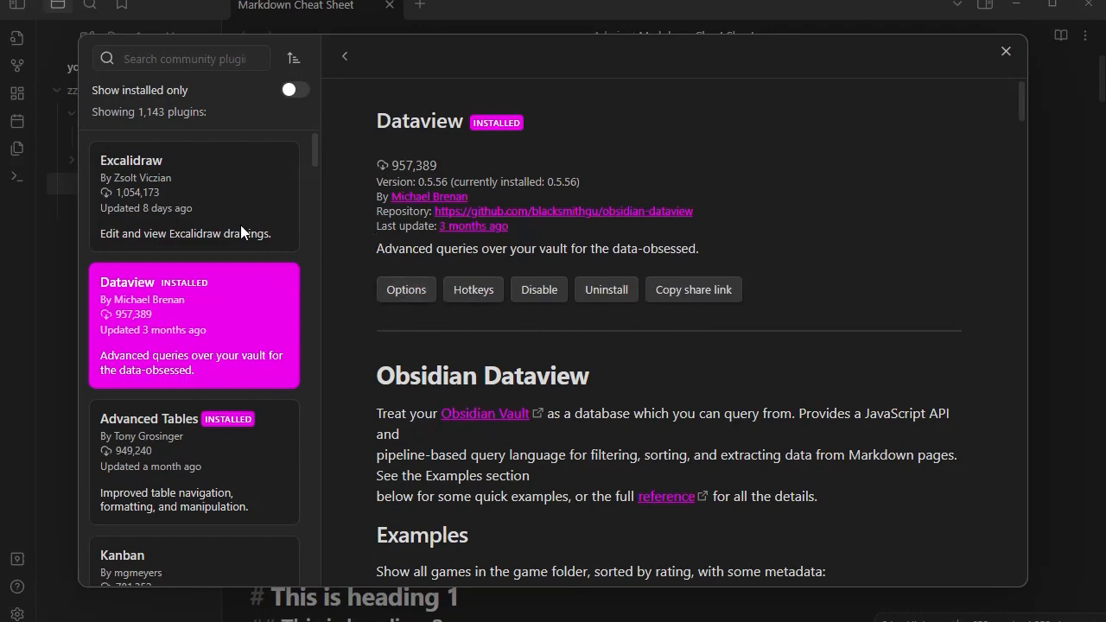
{"action": "left_click", "coordinate": [1005, 51]}
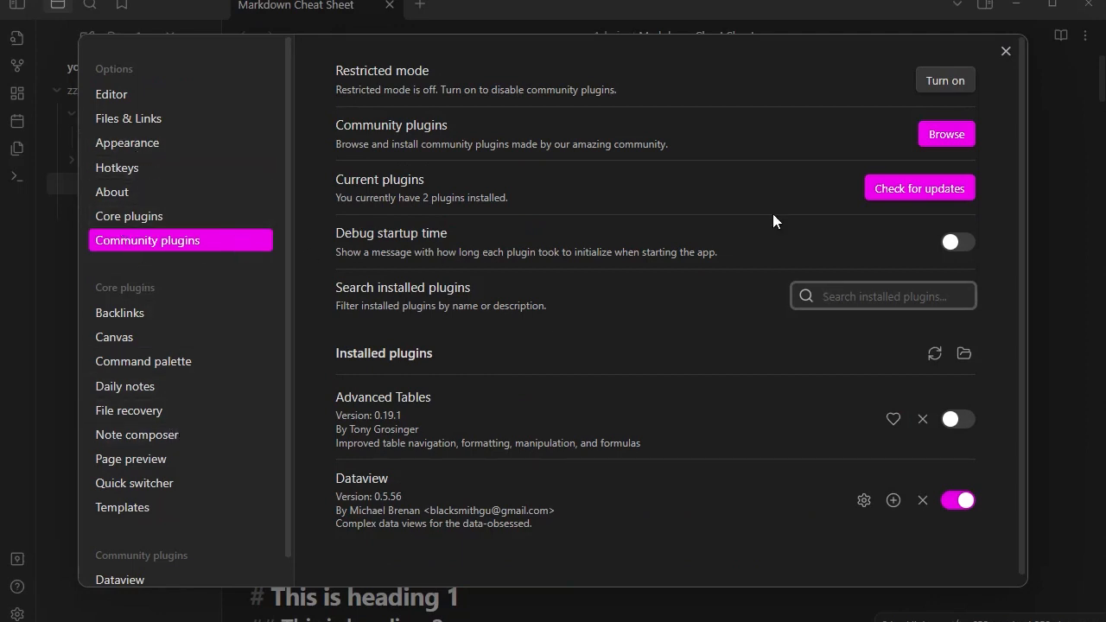
Step: Enable the Advanced Tables plugin among the installed community plugins
{"action": "scroll", "coordinate": [633, 354], "scroll_direction": "down", "scroll_amount": 1}
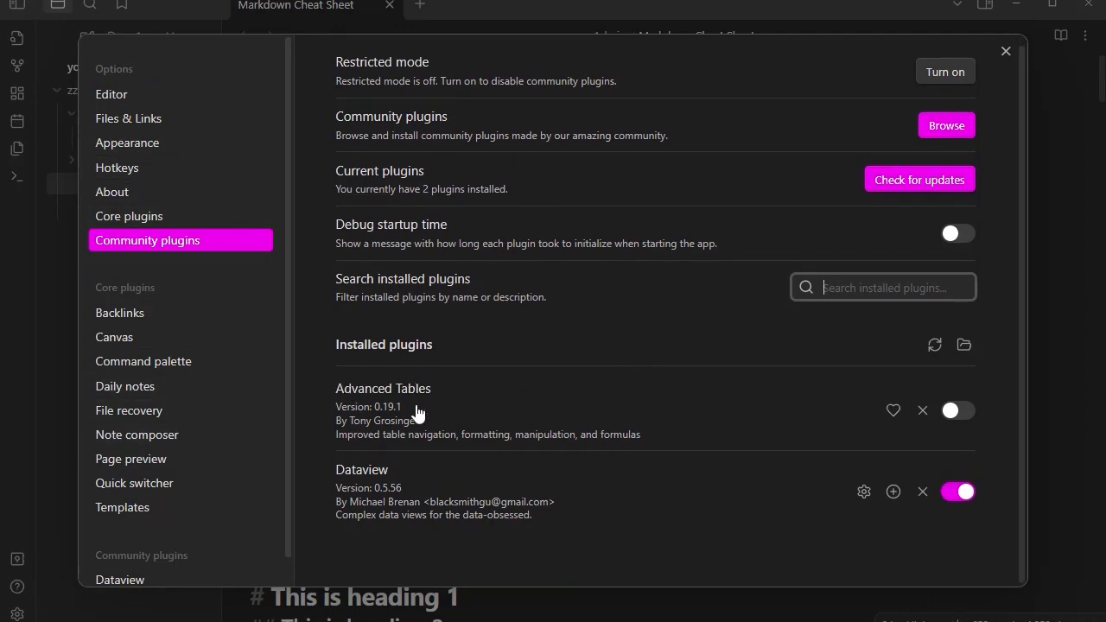
{"action": "left_click", "coordinate": [971, 410]}
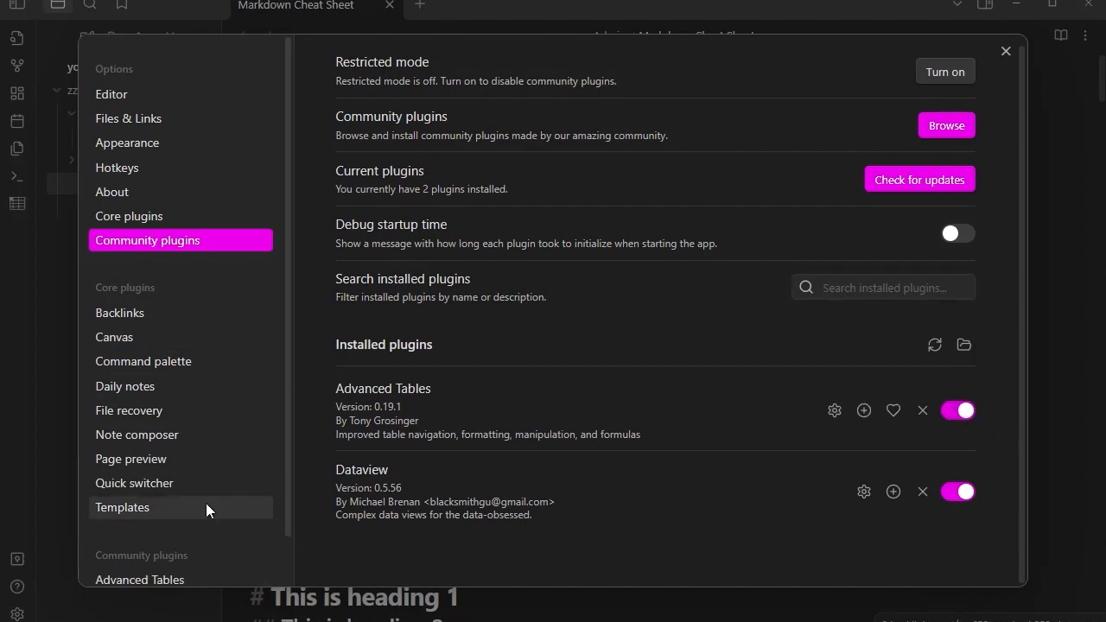
{"action": "scroll", "coordinate": [206, 503], "scroll_direction": "down", "scroll_amount": 1}
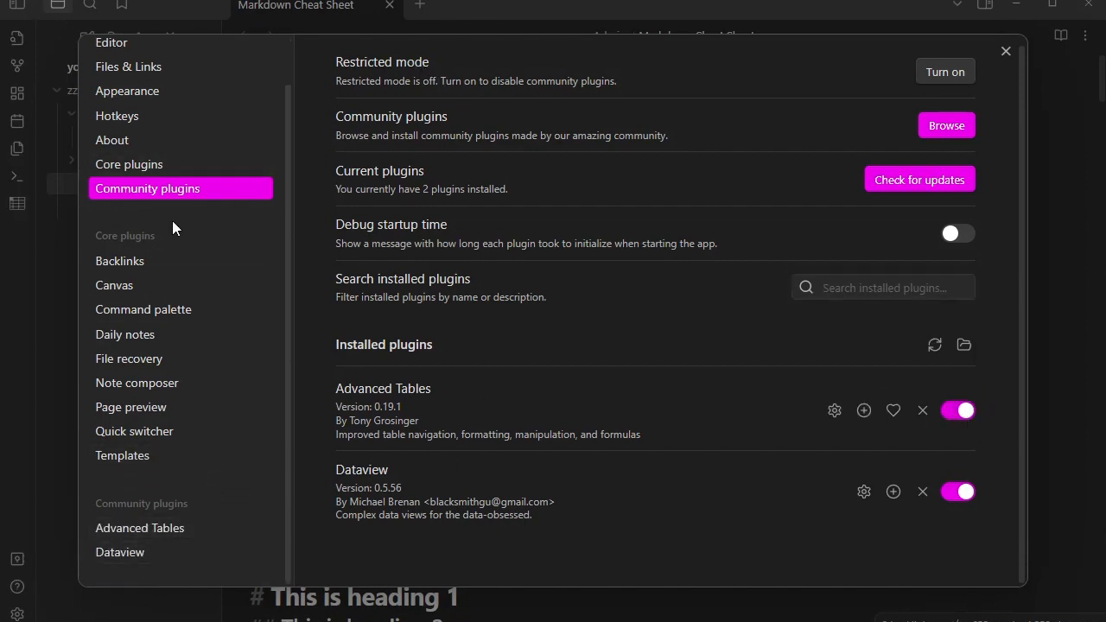
Step: Search the community plugins for "edit" and open the Editing Toolbar plugin's page
{"action": "left_click", "coordinate": [941, 126]}
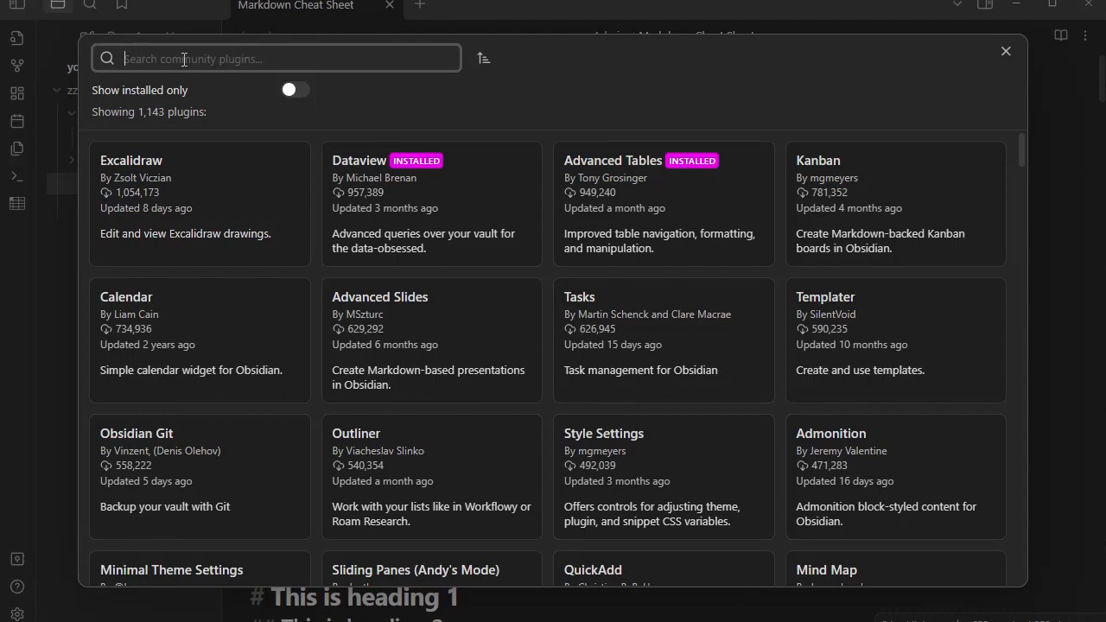
{"action": "type", "text": "edit"}
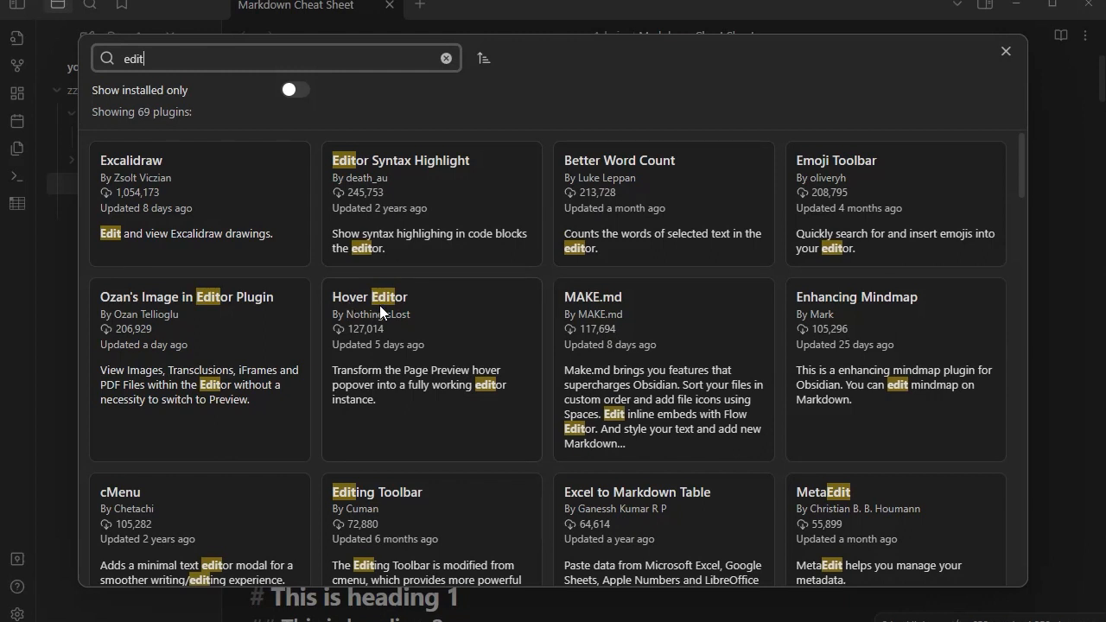
{"action": "scroll", "coordinate": [475, 402], "scroll_direction": "down", "scroll_amount": 3}
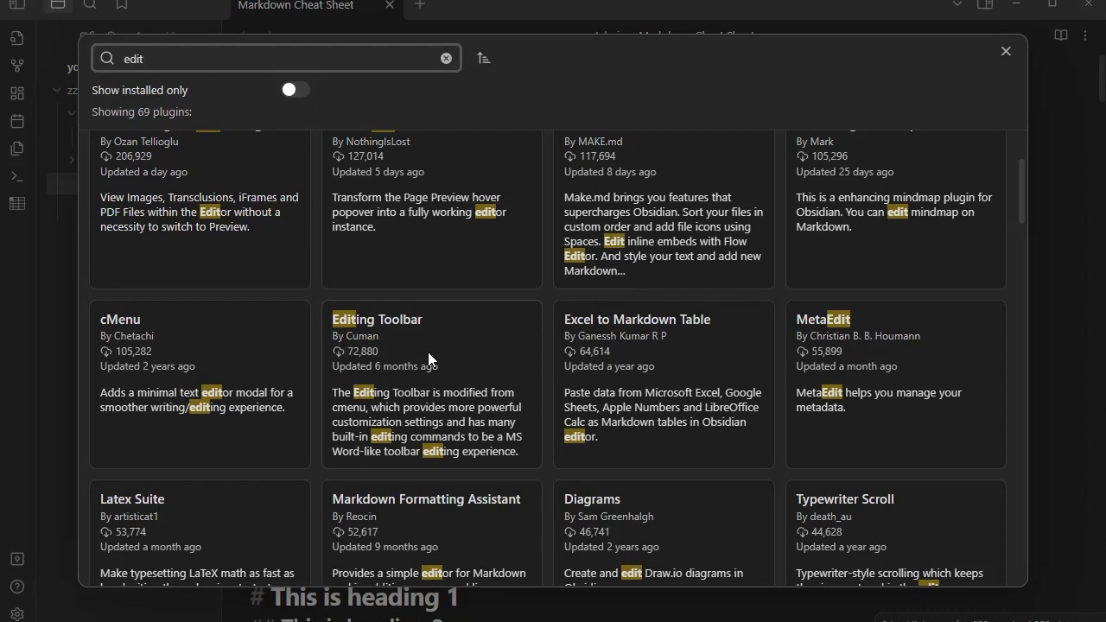
{"action": "left_click", "coordinate": [426, 376]}
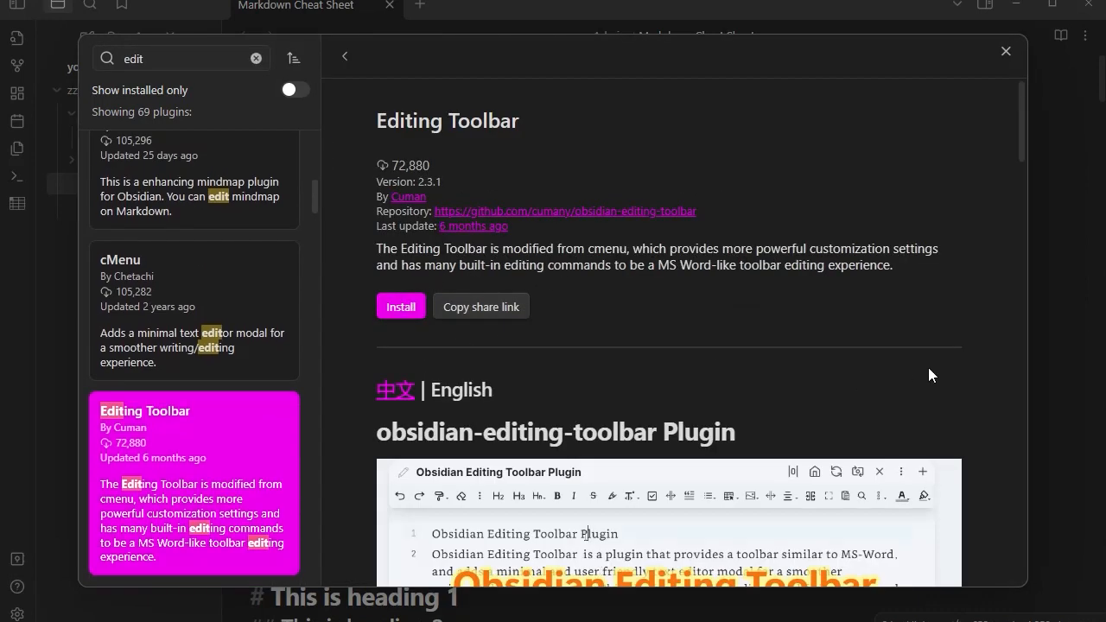
Step: Install and enable the Editing Toolbar plugin
{"action": "scroll", "coordinate": [928, 375], "scroll_direction": "down", "scroll_amount": 3}
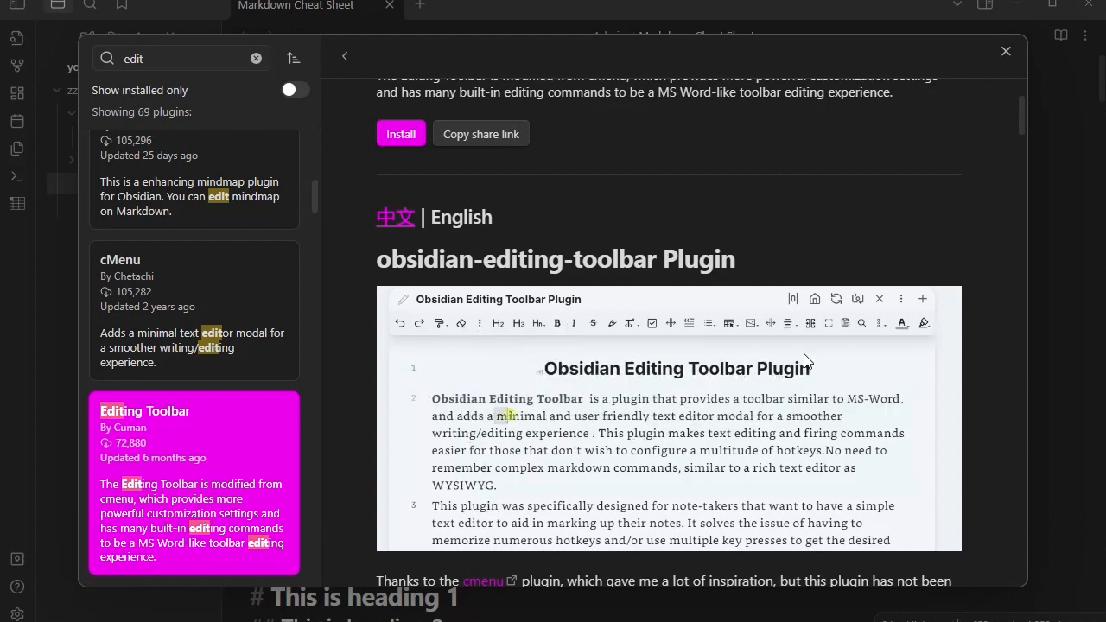
{"action": "scroll", "coordinate": [624, 390], "scroll_direction": "up", "scroll_amount": 3}
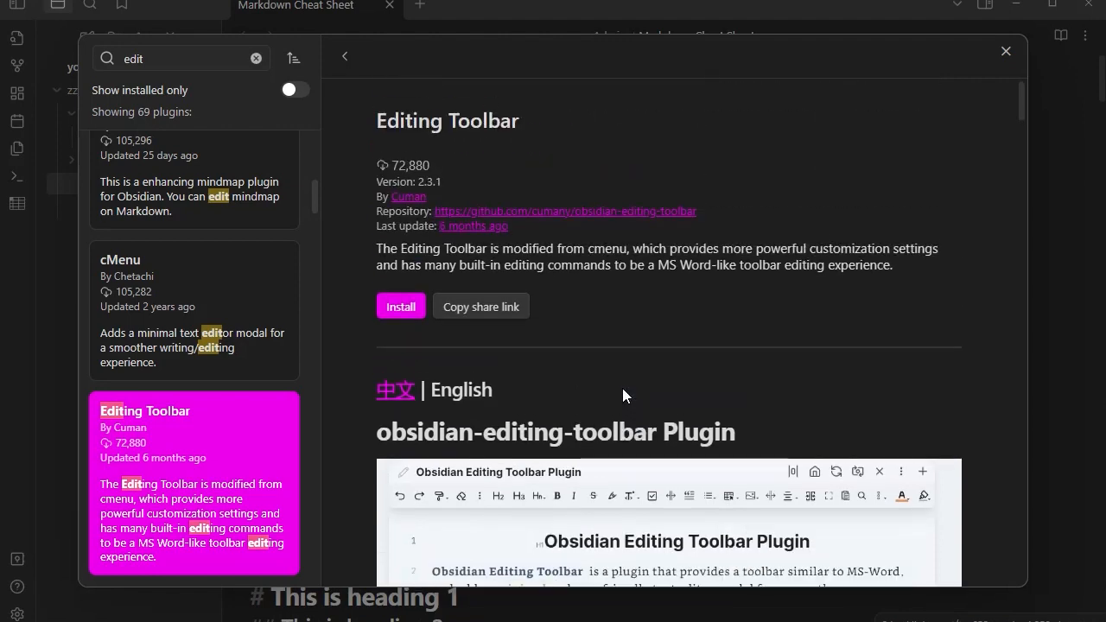
{"action": "left_click", "coordinate": [395, 312]}
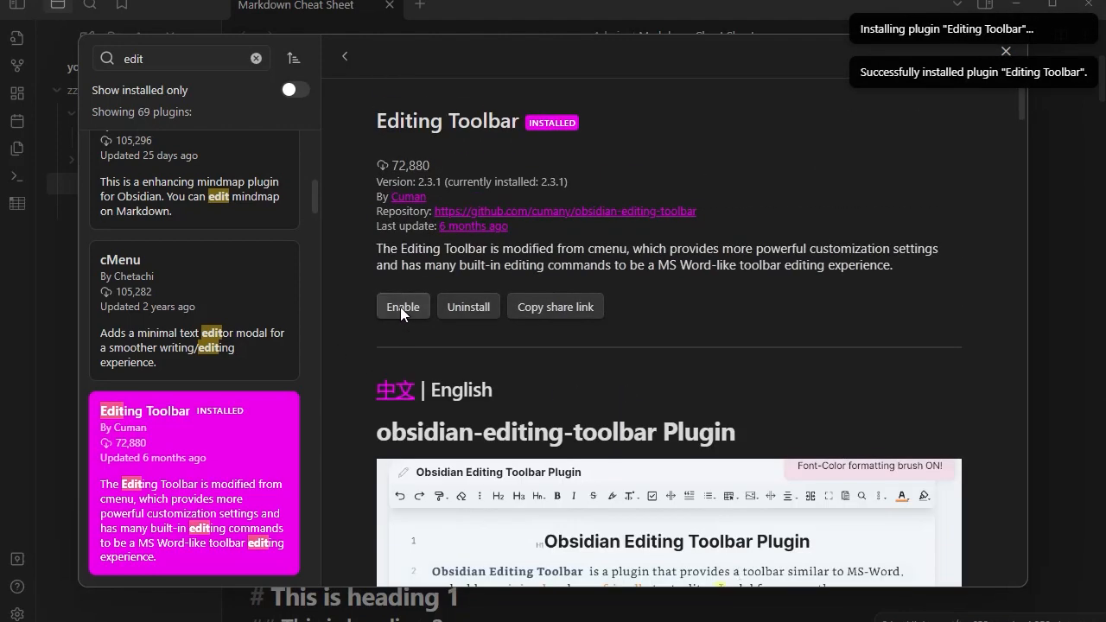
{"action": "left_click", "coordinate": [401, 309]}
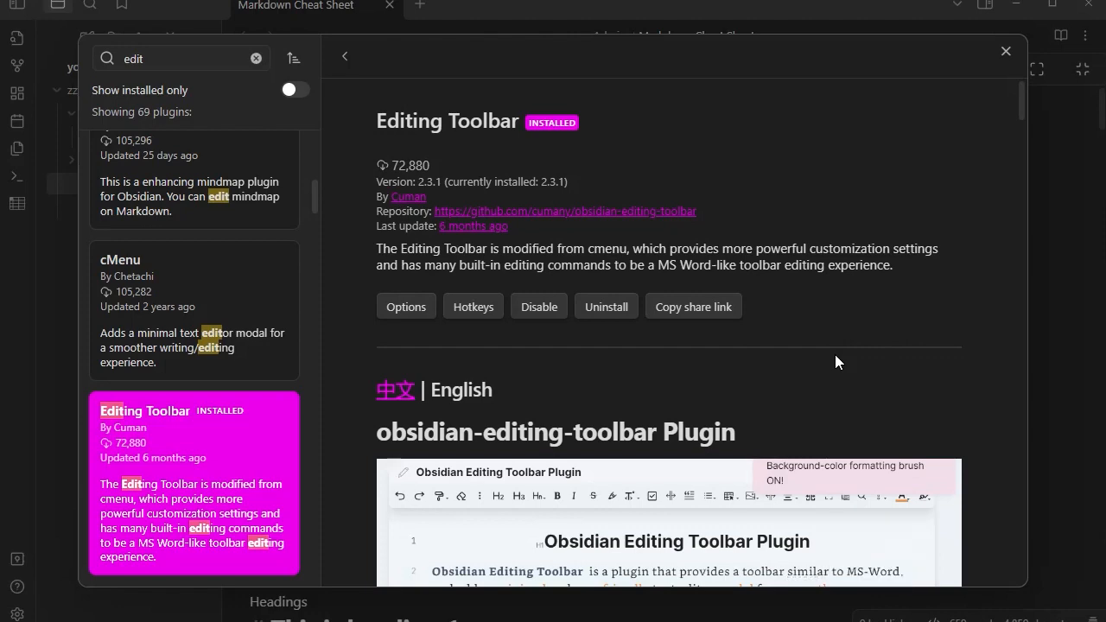
{"action": "scroll", "coordinate": [219, 377], "scroll_direction": "up", "scroll_amount": 10}
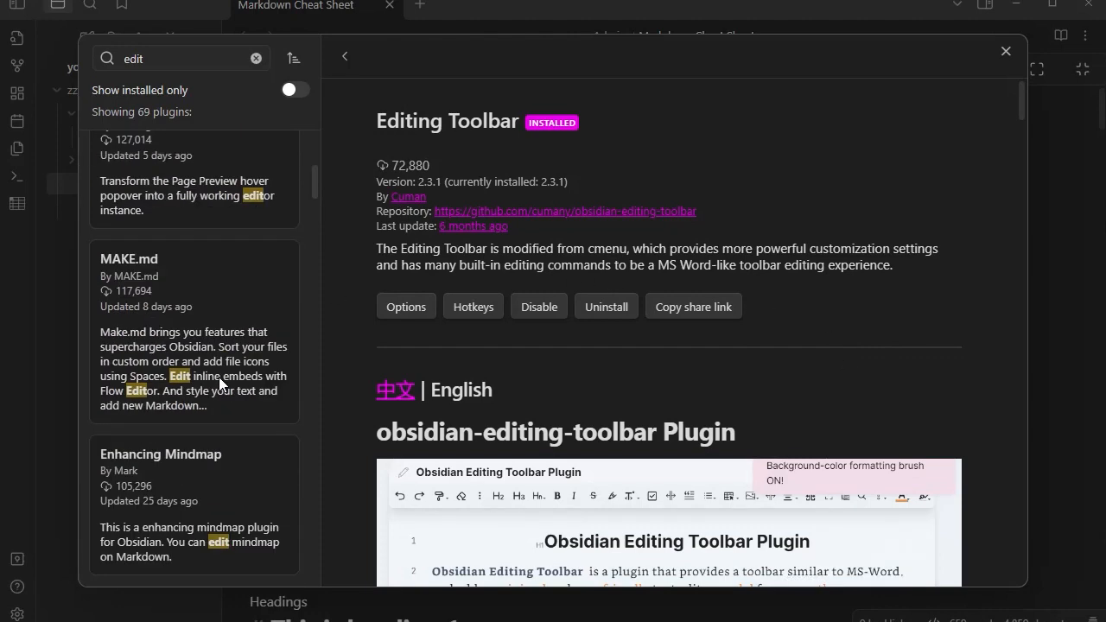
Step: Look over the community plugins matching "edit" and return to the community plugins settings
{"action": "left_click", "coordinate": [345, 55]}
{"action": "scroll", "coordinate": [663, 296], "scroll_direction": "up", "scroll_amount": 1}
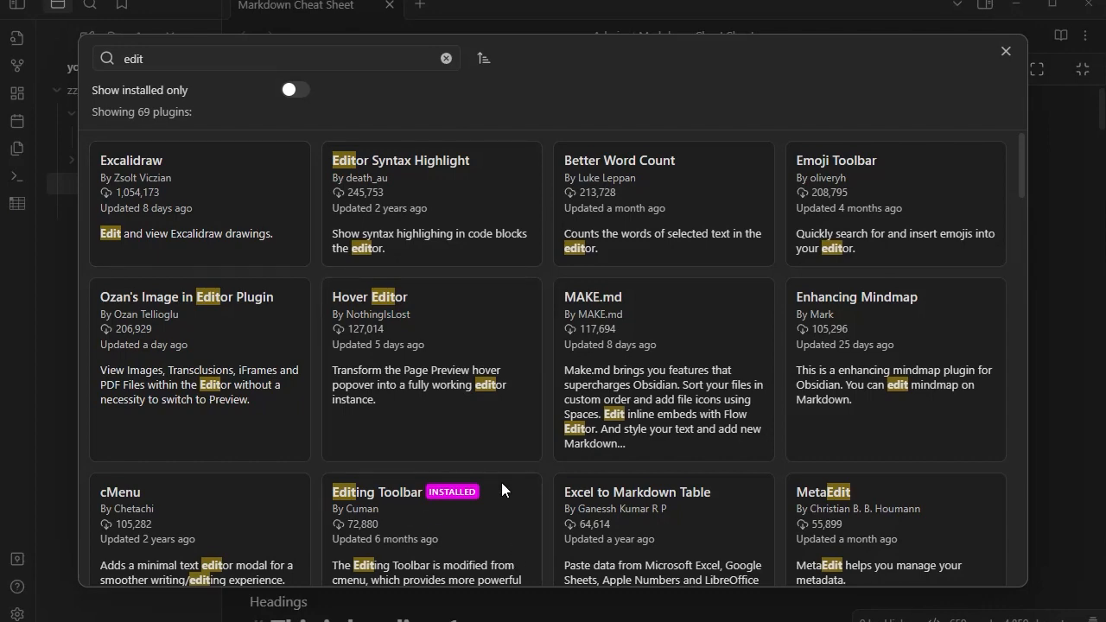
{"action": "scroll", "coordinate": [578, 422], "scroll_direction": "down", "scroll_amount": 3}
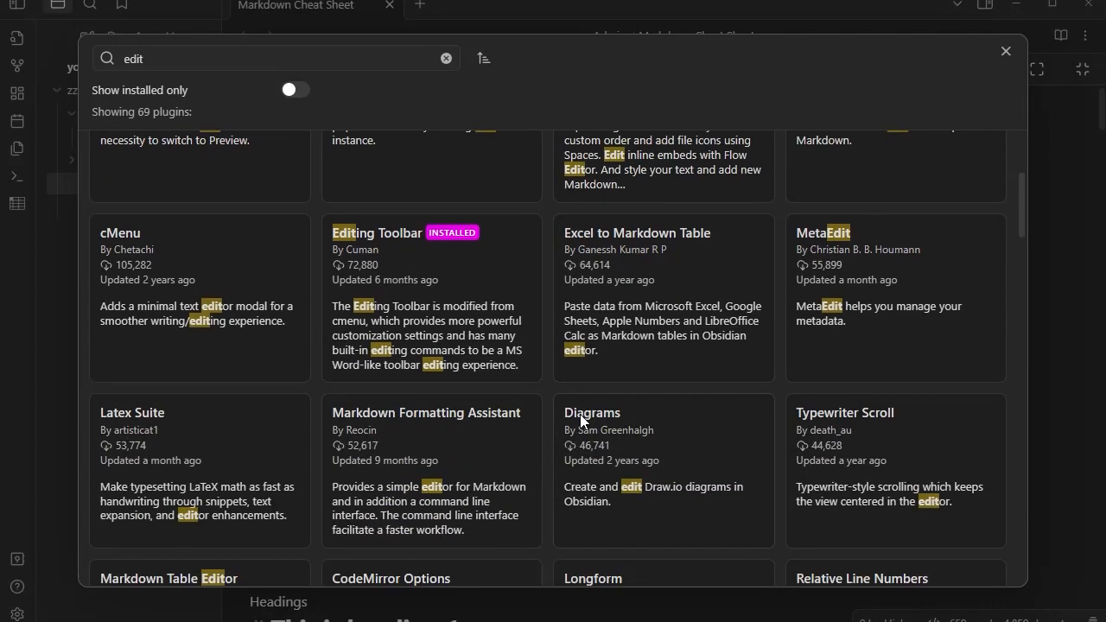
{"action": "scroll", "coordinate": [580, 415], "scroll_direction": "up", "scroll_amount": 3}
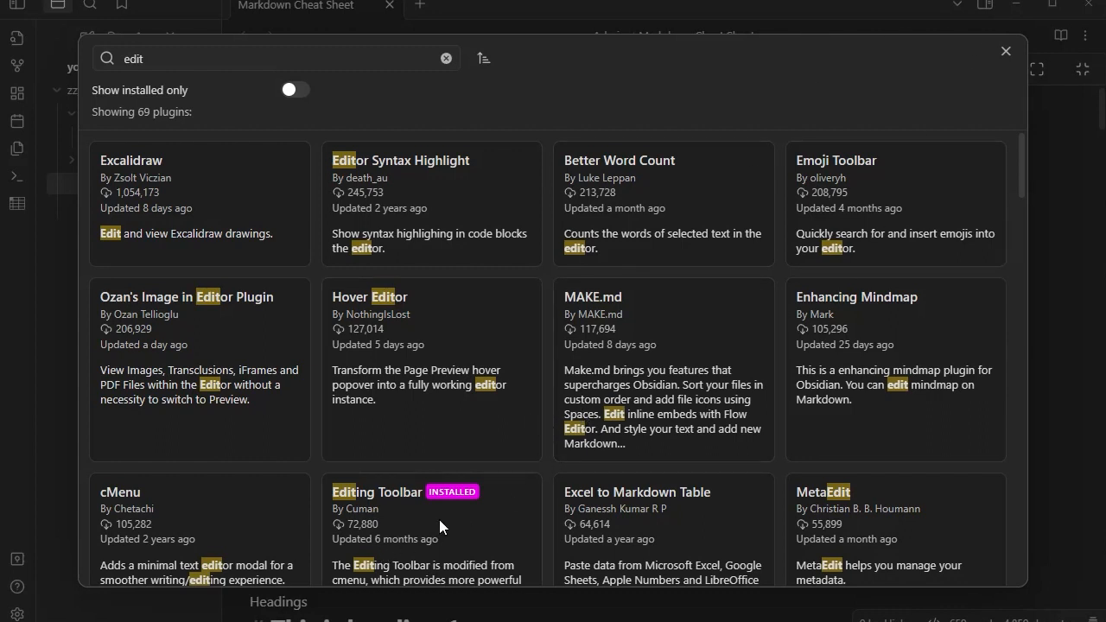
{"action": "left_click", "coordinate": [1006, 51]}
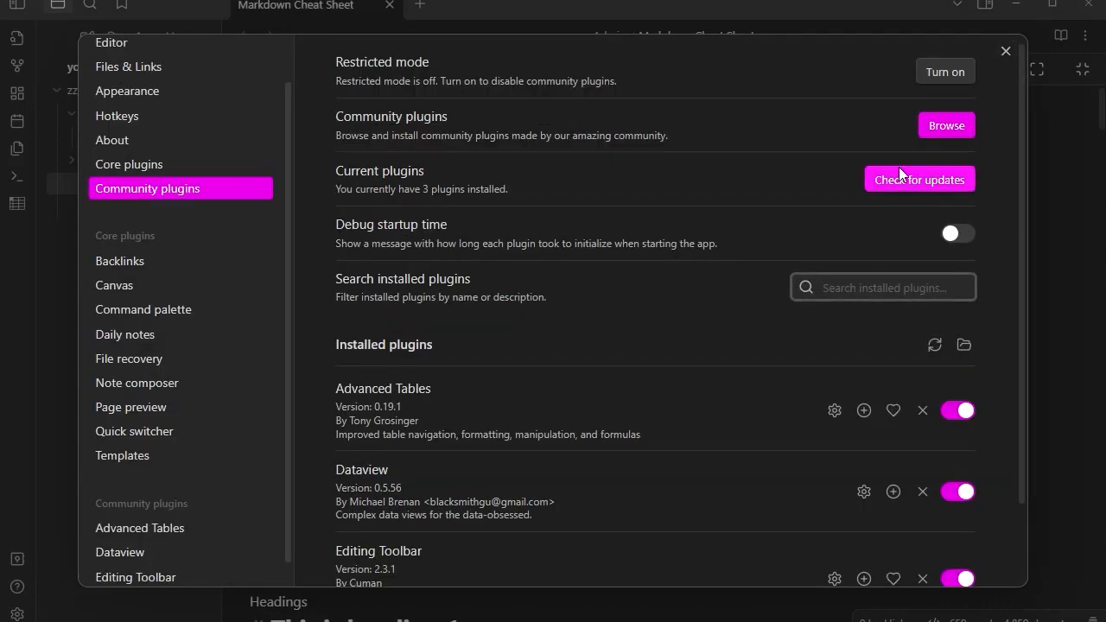
Step: Close the settings and look over the Markdown Cheat Sheet note beneath the new editing toolbar
{"action": "left_click", "coordinate": [1006, 51]}
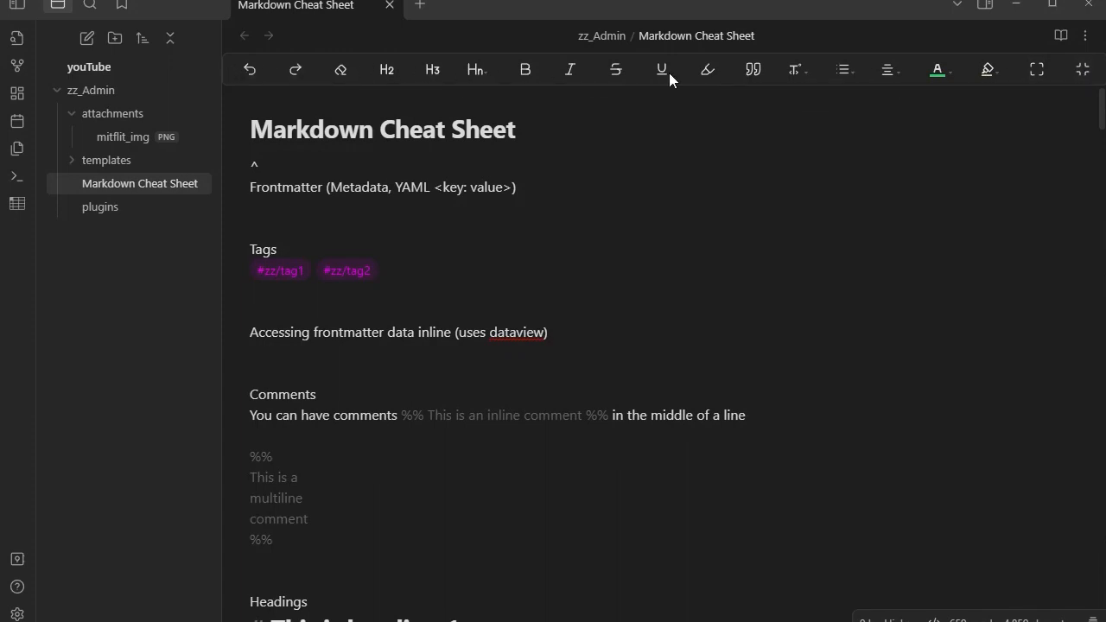
{"action": "scroll", "coordinate": [786, 326], "scroll_direction": "down", "scroll_amount": 5}
{"action": "scroll", "coordinate": [787, 334], "scroll_direction": "up", "scroll_amount": 5}
{"action": "scroll", "coordinate": [663, 235], "scroll_direction": "down", "scroll_amount": 4}
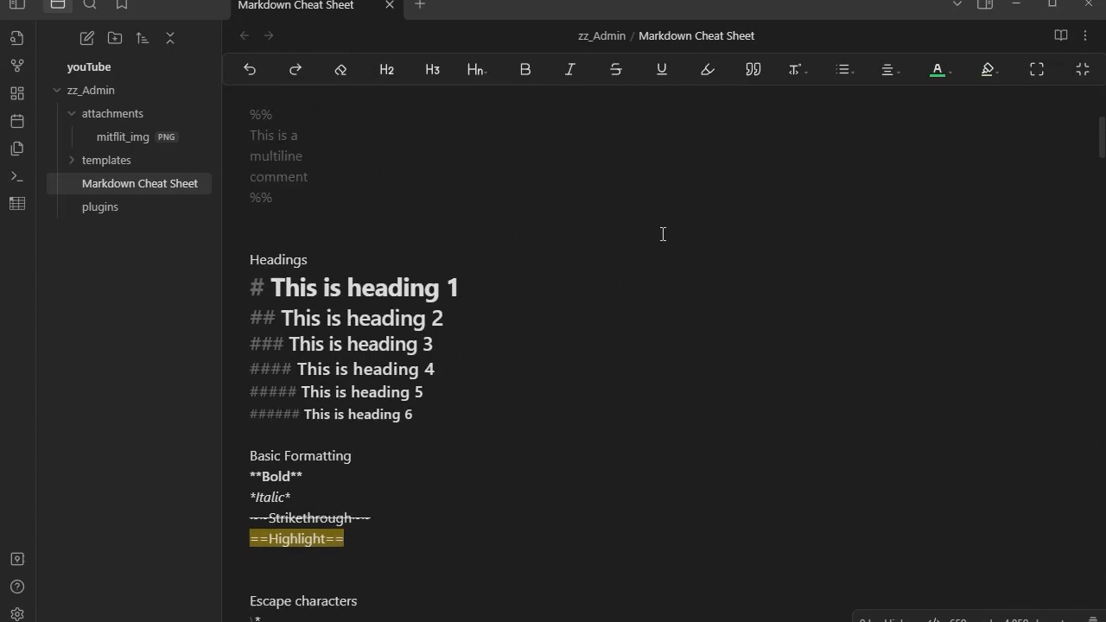
Step: Toggle Header 2 formatting on and off for the line "Accessing frontmatter data inline (uses dataview)"
{"action": "left_click", "coordinate": [388, 71]}
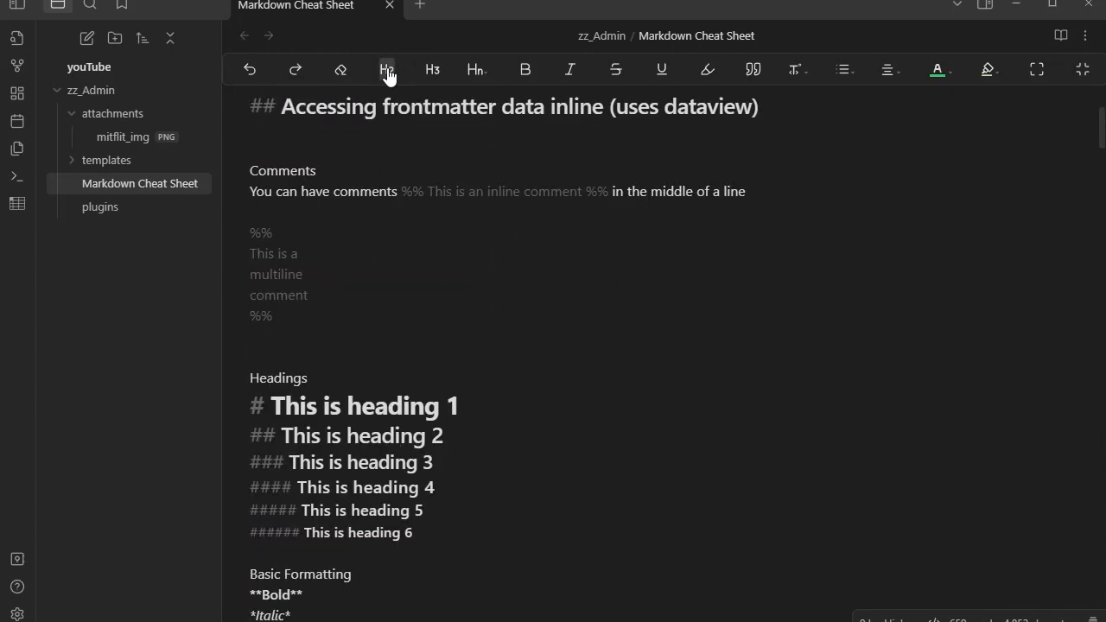
{"action": "left_click", "coordinate": [388, 74]}
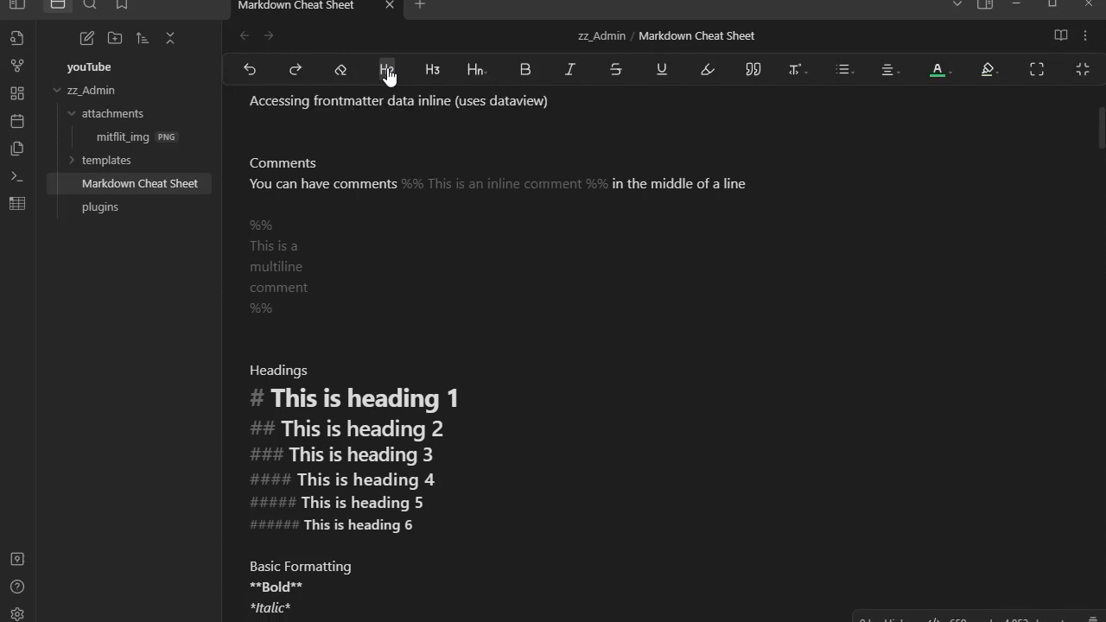
{"action": "left_click", "coordinate": [388, 73]}
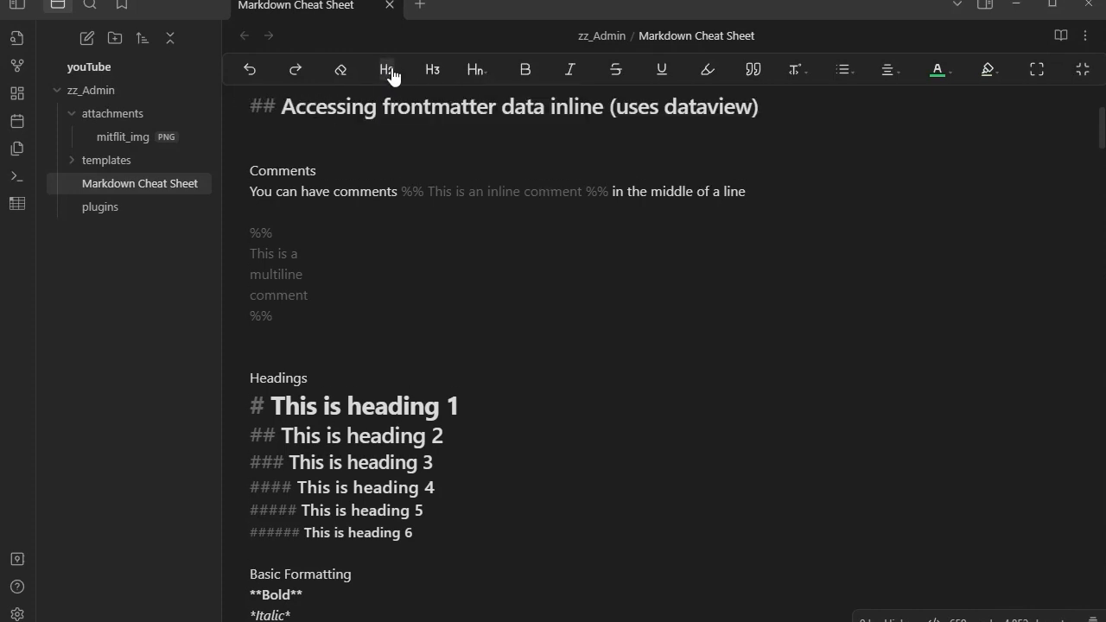
{"action": "left_click", "coordinate": [388, 73]}
{"action": "scroll", "coordinate": [518, 224], "scroll_direction": "up", "scroll_amount": 3}
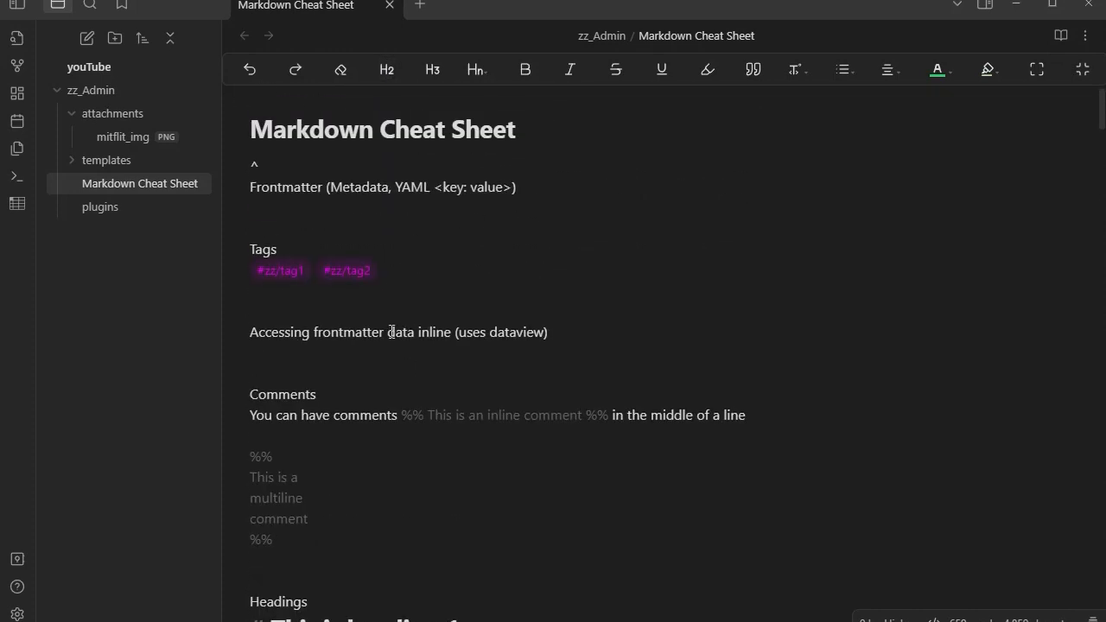
Step: Select "data inline (uses dataview)" and examine the formatting tools alongside the note's Headings, Basic Formatting and HTML special-case sections
{"action": "left_click_drag", "start_coordinate": [388, 332], "coordinate": [548, 329]}
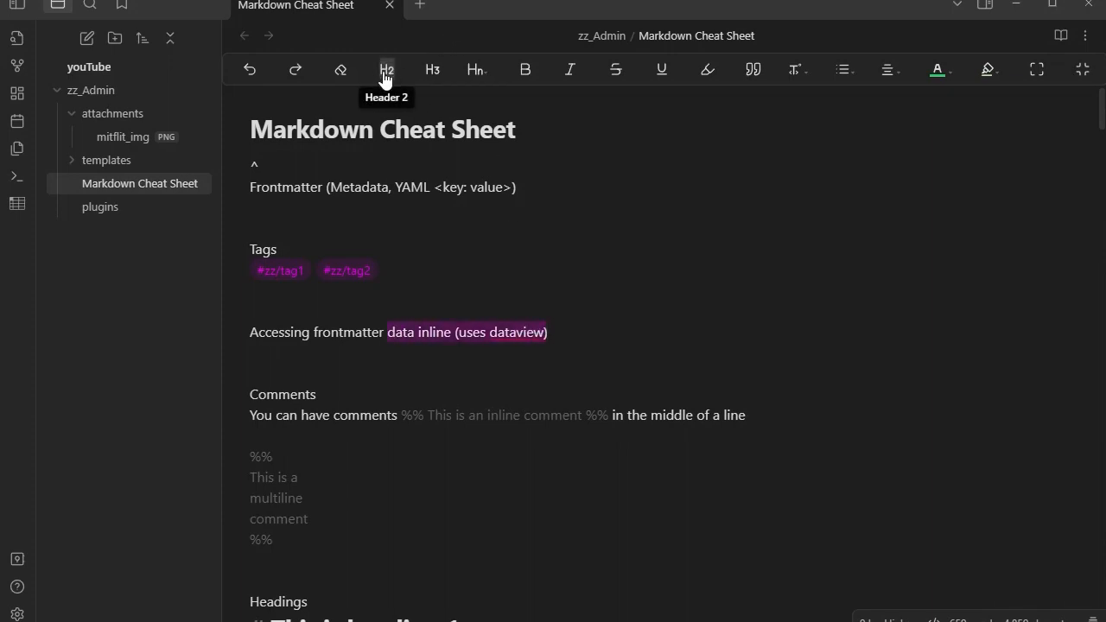
{"action": "mouse_move", "coordinate": [476, 74]}
{"action": "scroll", "coordinate": [329, 399], "scroll_direction": "down", "scroll_amount": 4}
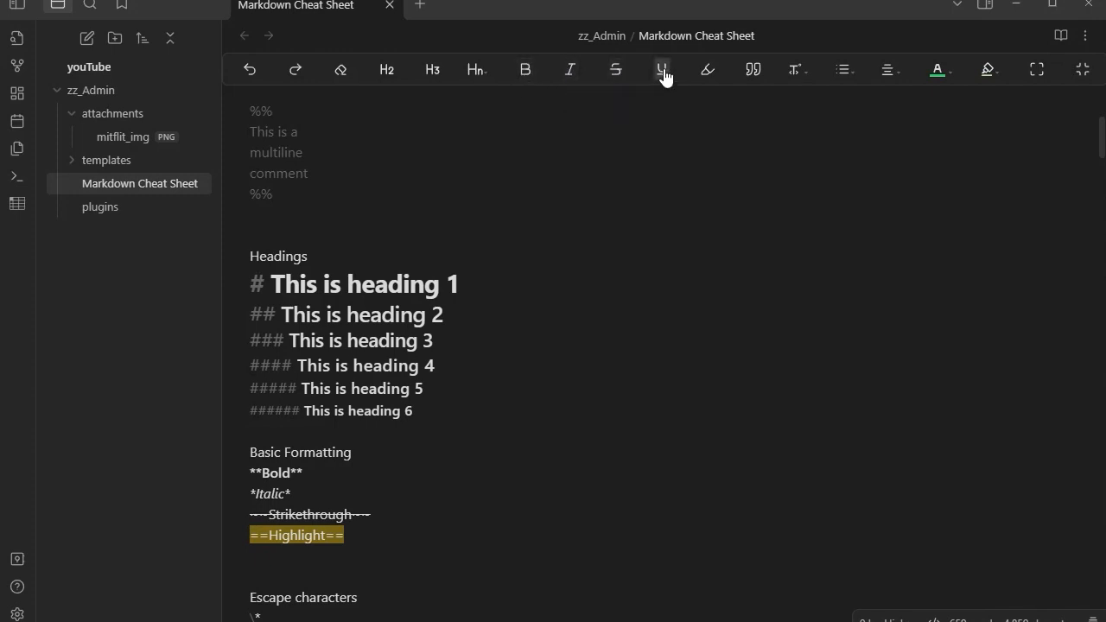
{"action": "scroll", "coordinate": [577, 237], "scroll_direction": "down", "scroll_amount": 3}
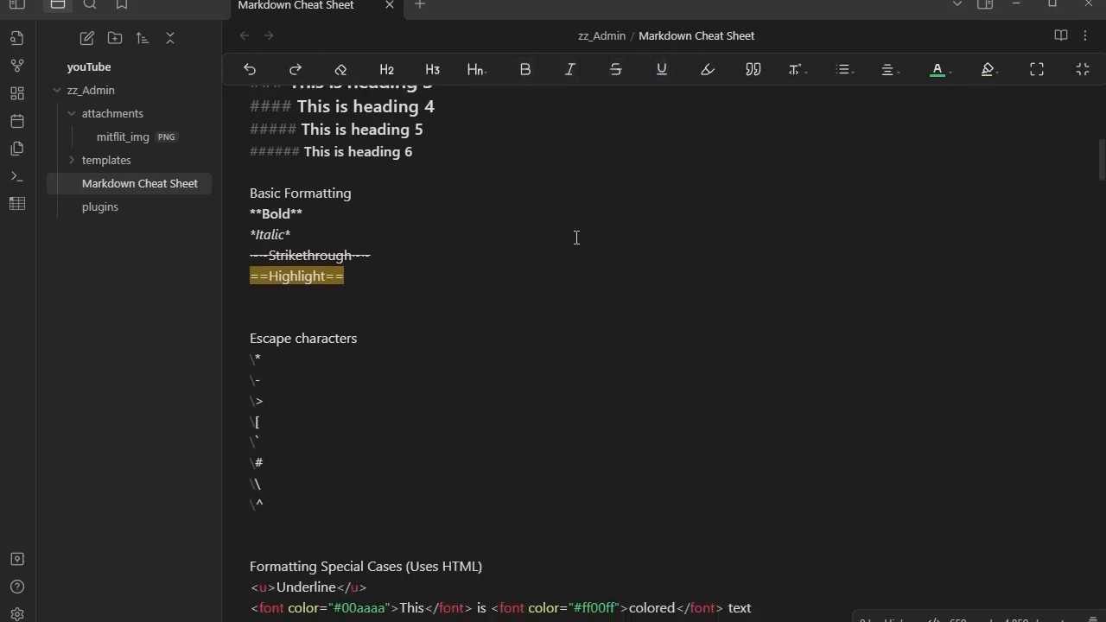
{"action": "scroll", "coordinate": [360, 292], "scroll_direction": "up", "scroll_amount": 1}
{"action": "scroll", "coordinate": [370, 307], "scroll_direction": "down", "scroll_amount": 1}
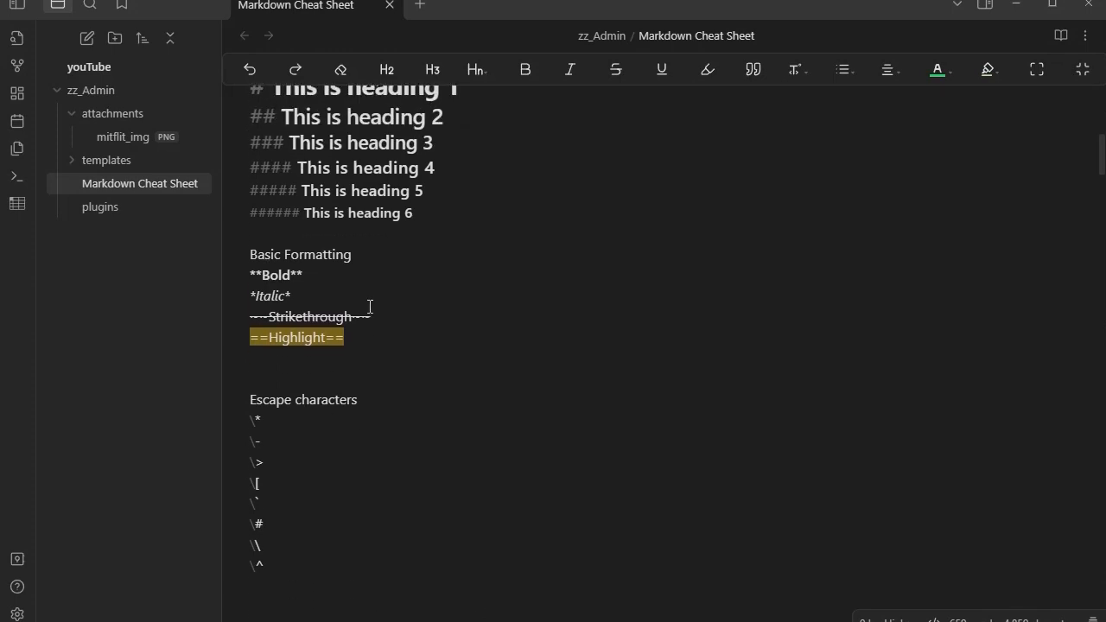
{"action": "scroll", "coordinate": [370, 307], "scroll_direction": "down", "scroll_amount": 6}
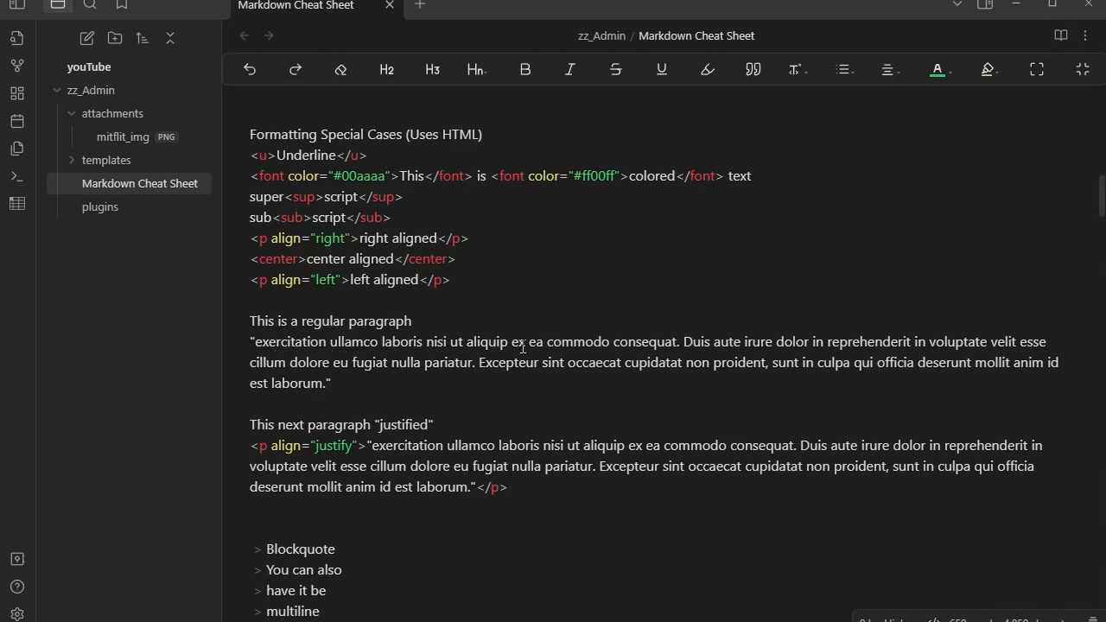
Step: Underline the word "paragraph" in "This is a regular paragraph" and clear that formatting again
{"action": "left_click_drag", "start_coordinate": [512, 344], "coordinate": [546, 343]}
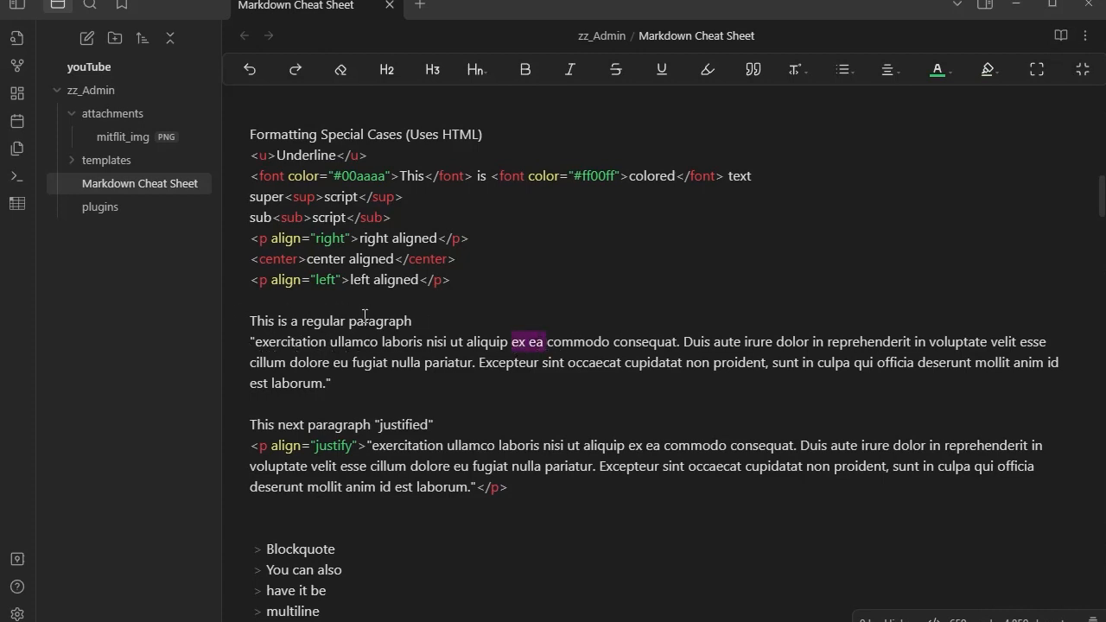
{"action": "left_click", "coordinate": [636, 293]}
{"action": "left_click_drag", "start_coordinate": [349, 321], "coordinate": [413, 321]}
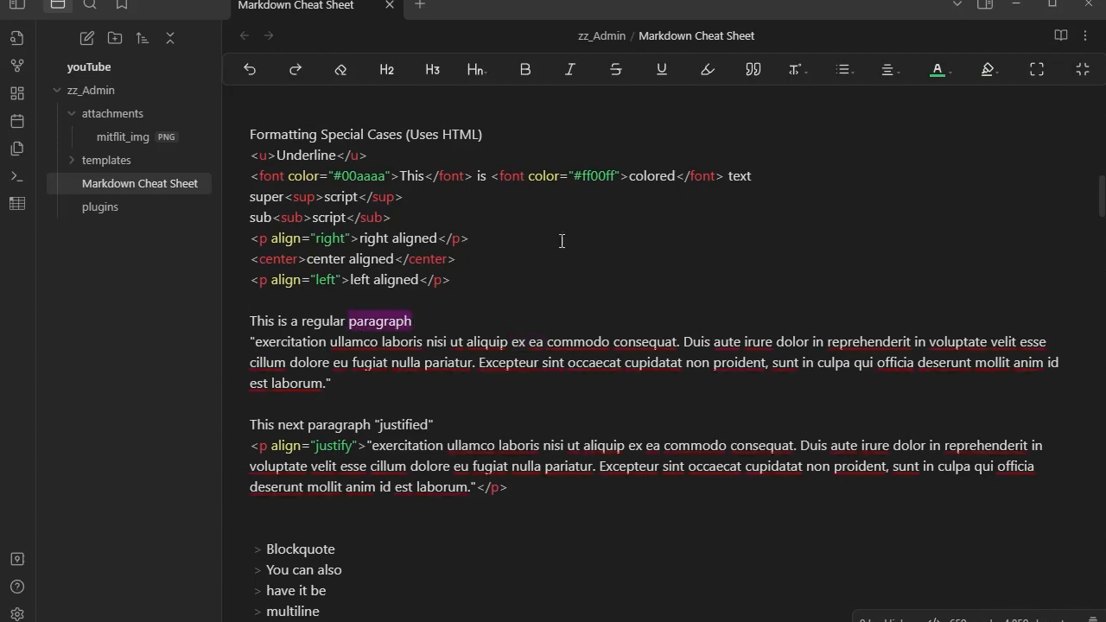
{"action": "left_click", "coordinate": [662, 69]}
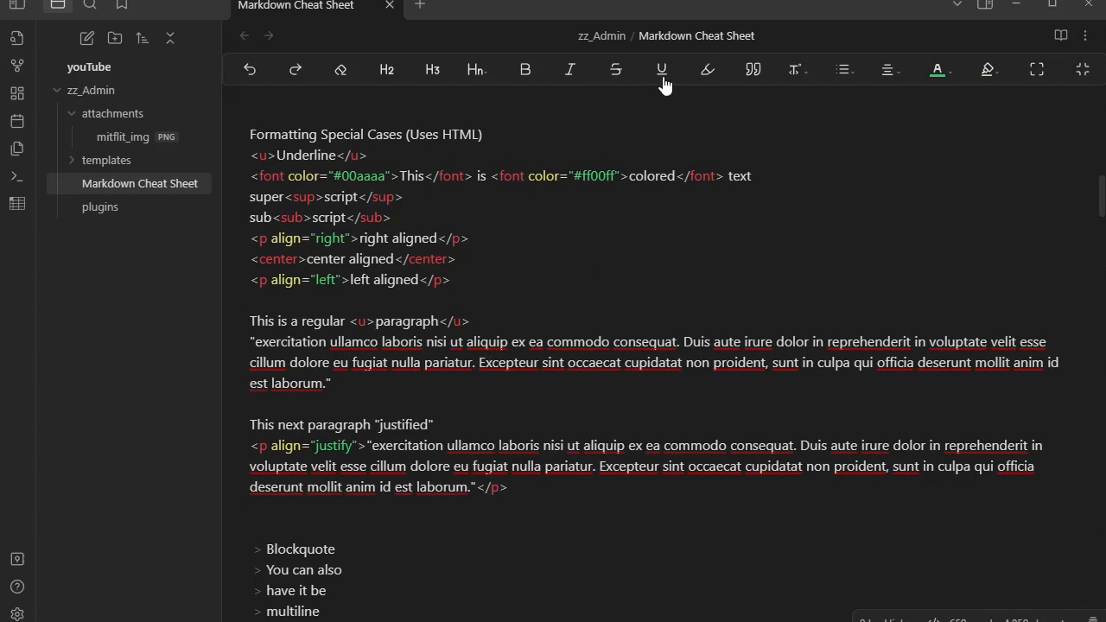
{"action": "left_click_drag", "start_coordinate": [470, 322], "coordinate": [348, 319]}
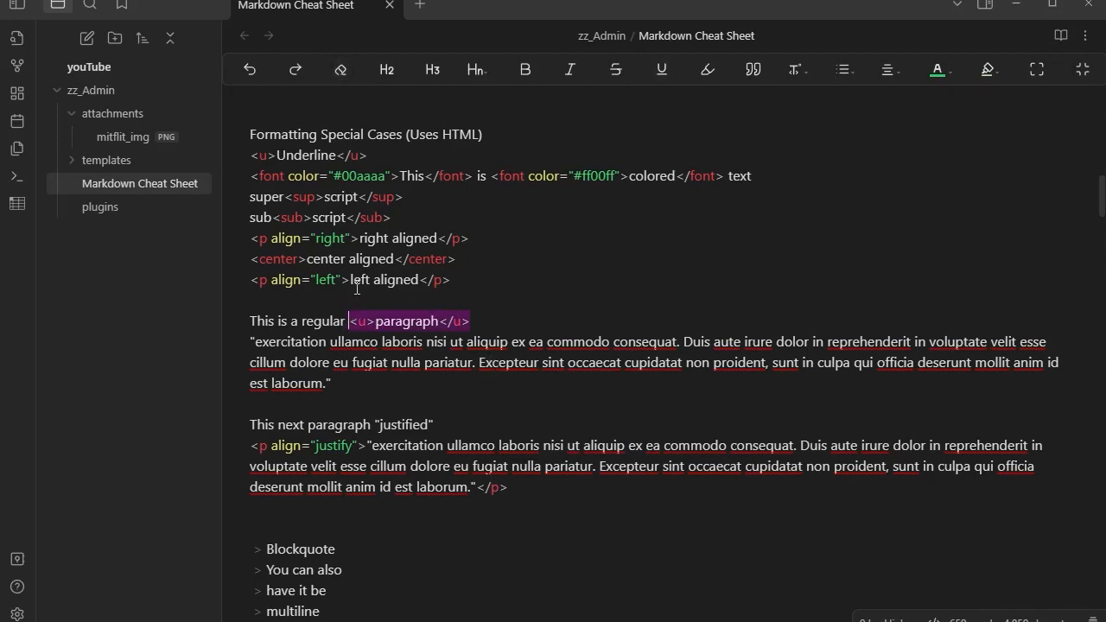
{"action": "left_click", "coordinate": [341, 73]}
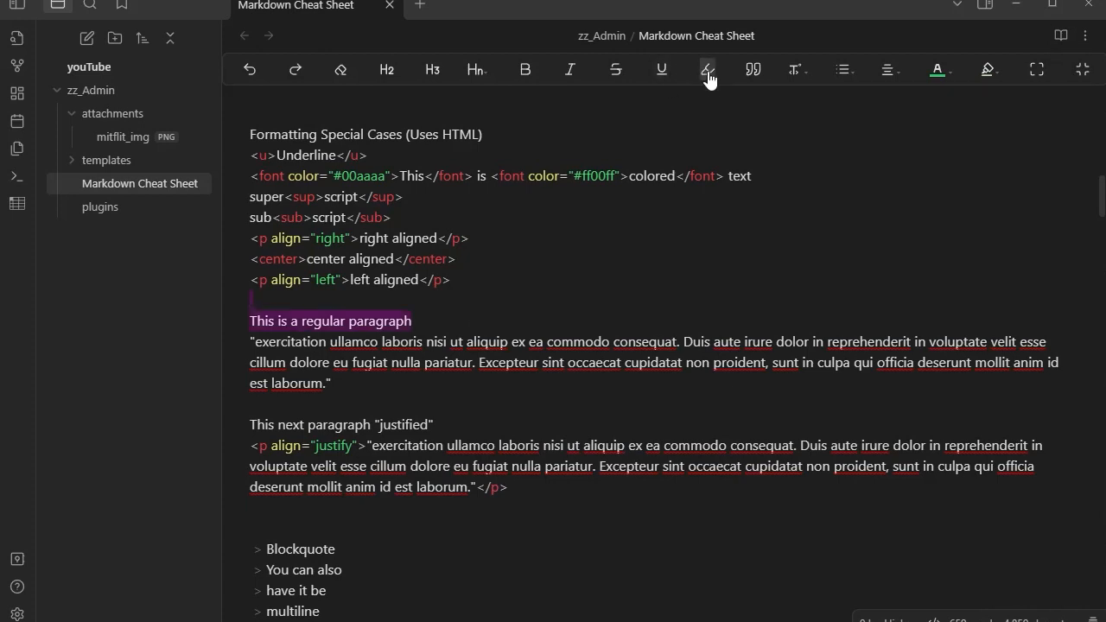
Step: Apply the light cyan #b1ffff background highlight to the line "This is a regular paragraph"
{"action": "scroll", "coordinate": [721, 272], "scroll_direction": "up", "scroll_amount": 5}
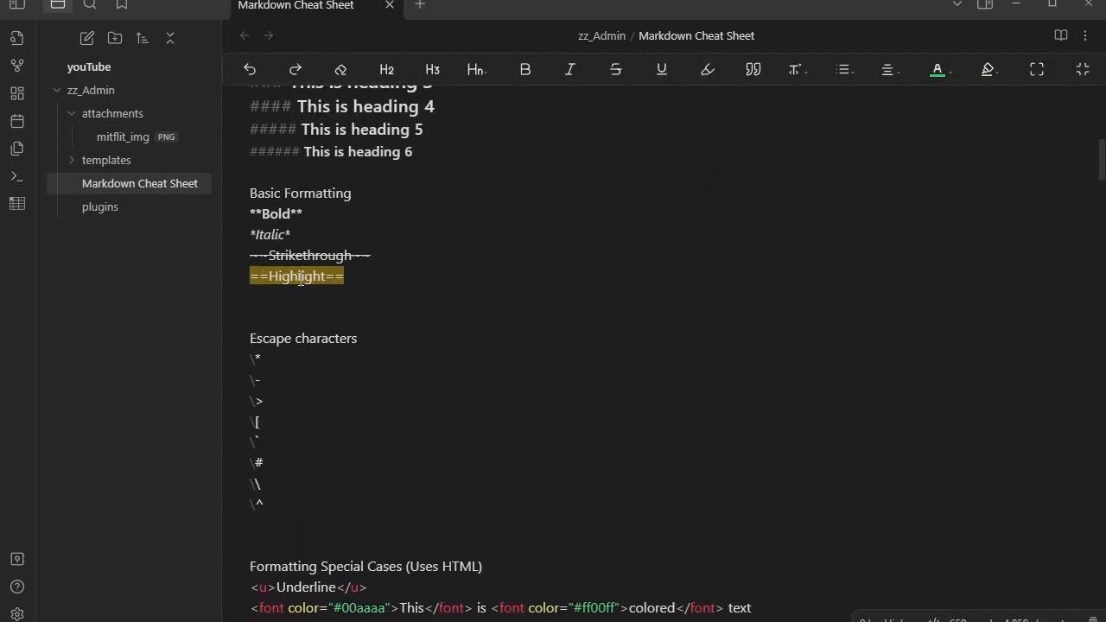
{"action": "scroll", "coordinate": [638, 278], "scroll_direction": "down", "scroll_amount": 3}
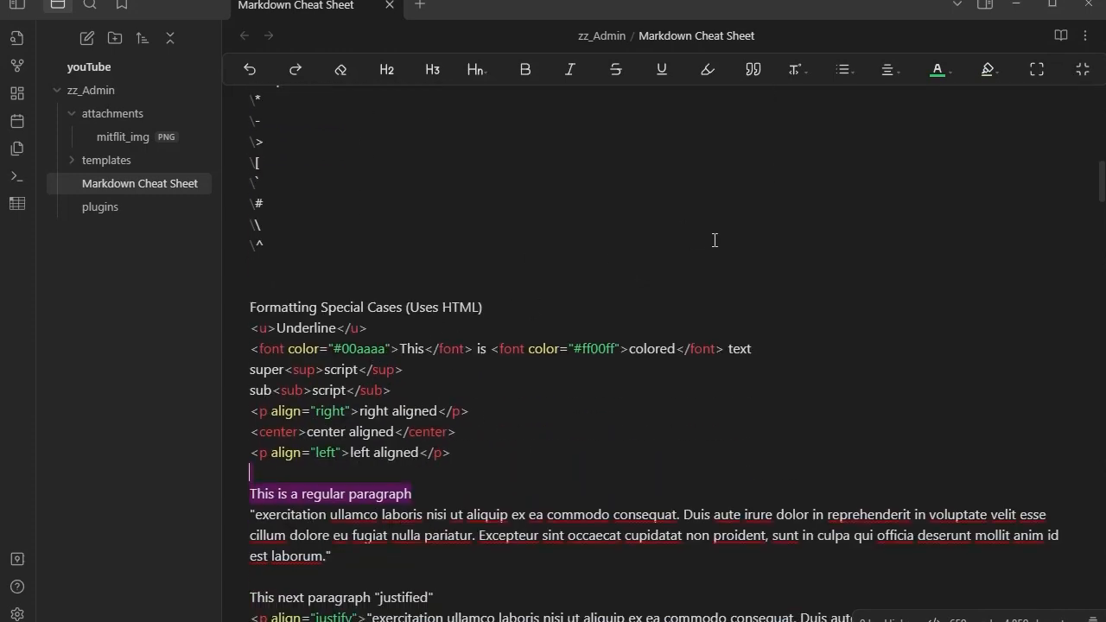
{"action": "scroll", "coordinate": [711, 246], "scroll_direction": "down", "scroll_amount": 4}
{"action": "scroll", "coordinate": [711, 248], "scroll_direction": "up", "scroll_amount": 2}
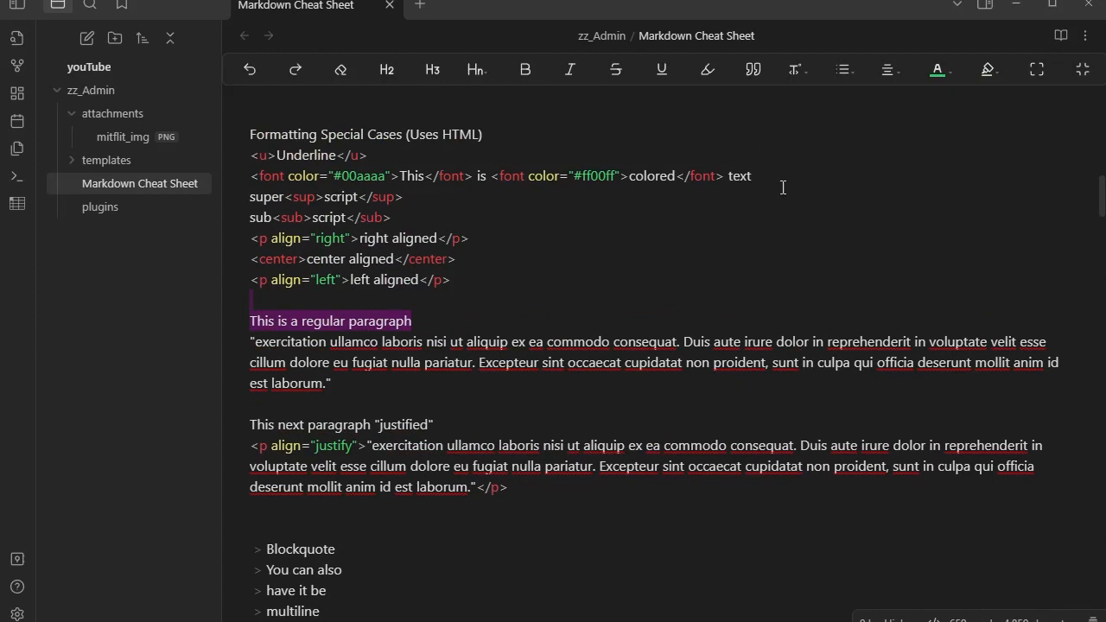
{"action": "scroll", "coordinate": [783, 188], "scroll_direction": "up", "scroll_amount": 1}
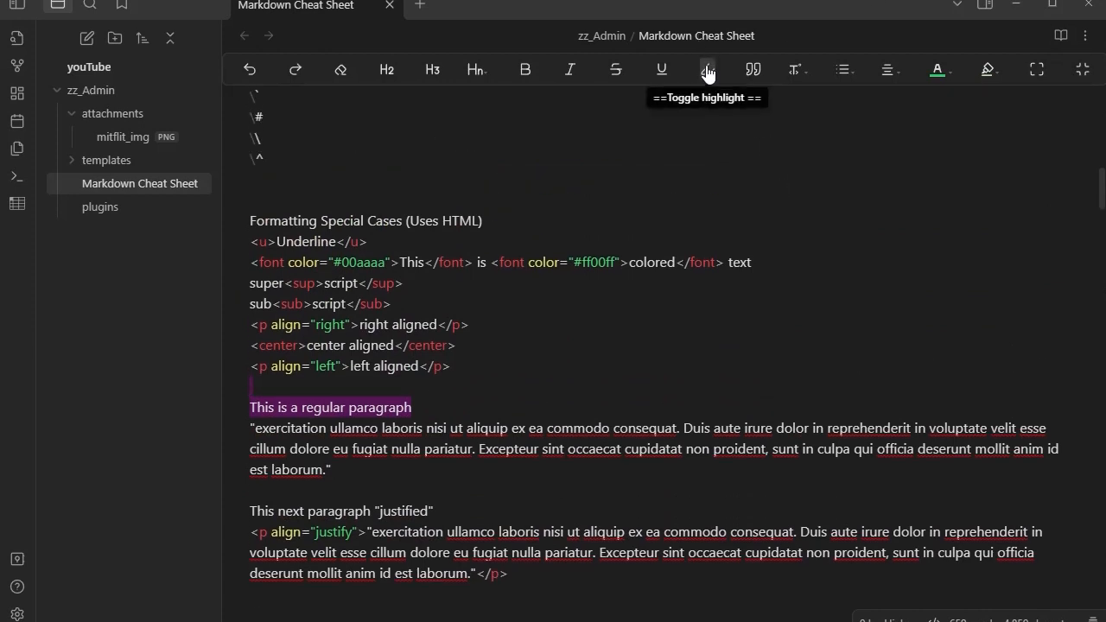
{"action": "left_click", "coordinate": [946, 76]}
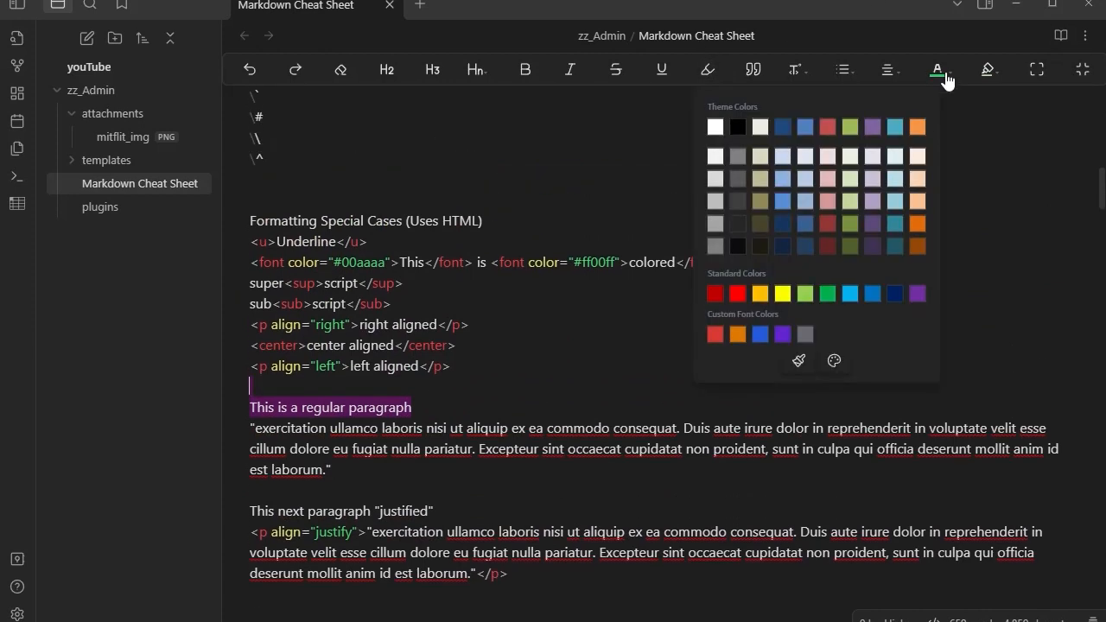
{"action": "left_click", "coordinate": [992, 73]}
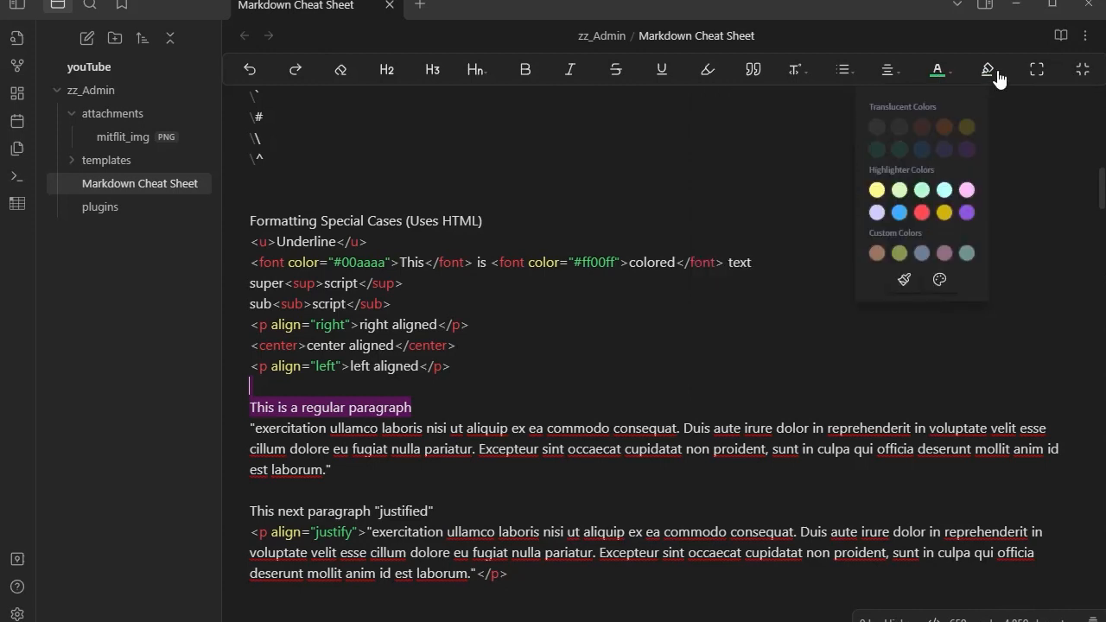
{"action": "left_click", "coordinate": [946, 191]}
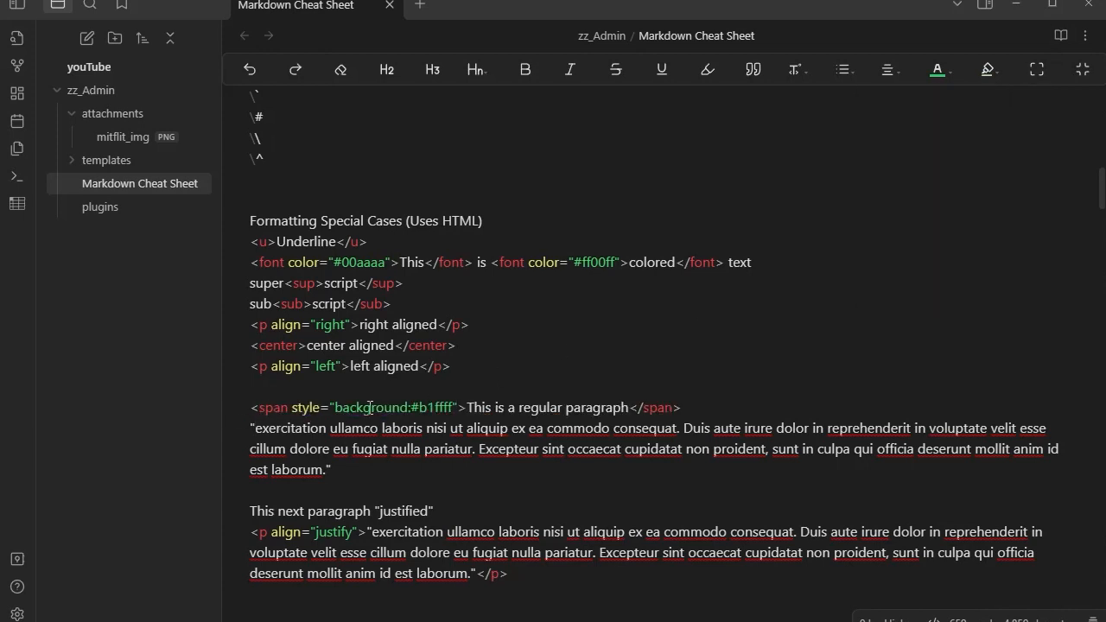
Step: Check the highlighted "This is a regular paragraph" line in reading view and return to editing
{"action": "mouse_move", "coordinate": [992, 81]}
{"action": "left_click", "coordinate": [1062, 35]}
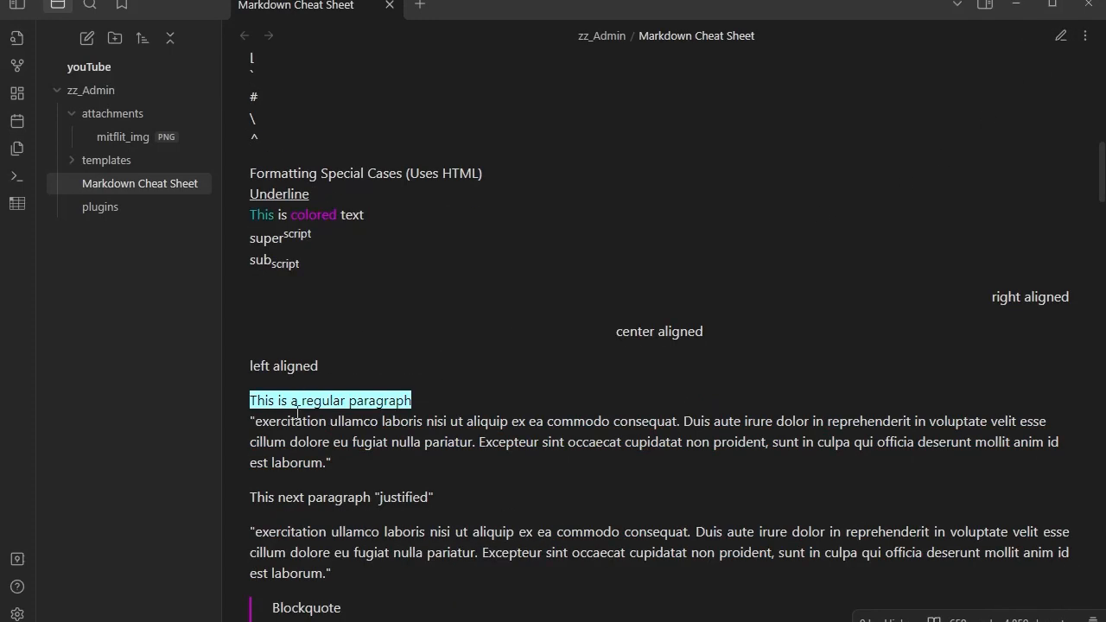
{"action": "scroll", "coordinate": [869, 230], "scroll_direction": "up", "scroll_amount": 3}
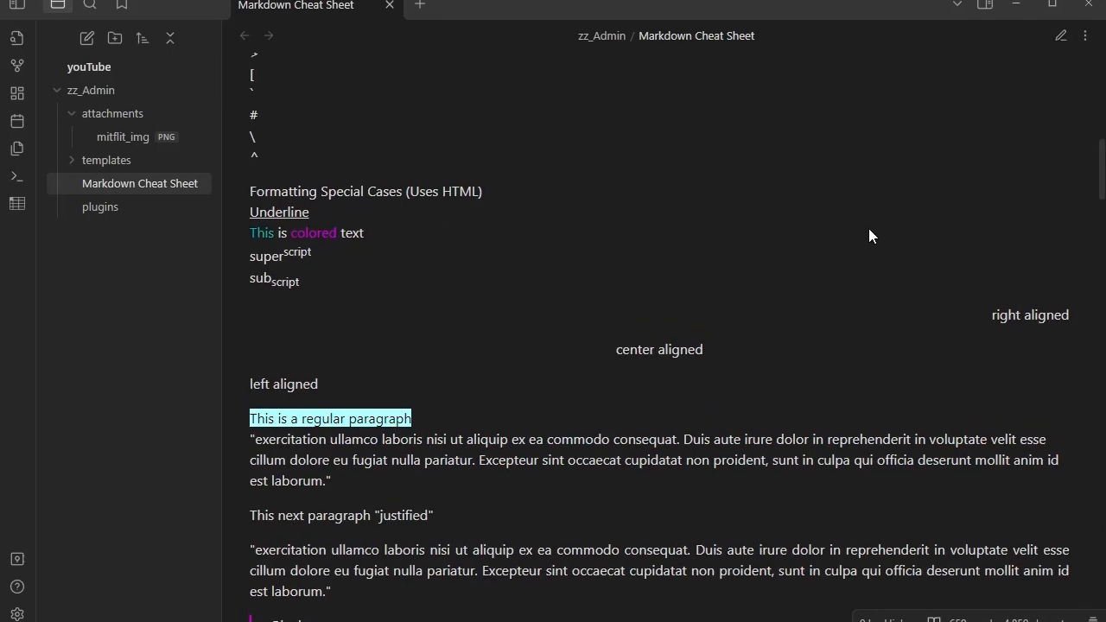
{"action": "scroll", "coordinate": [870, 230], "scroll_direction": "down", "scroll_amount": 2}
{"action": "scroll", "coordinate": [869, 228], "scroll_direction": "down", "scroll_amount": 1}
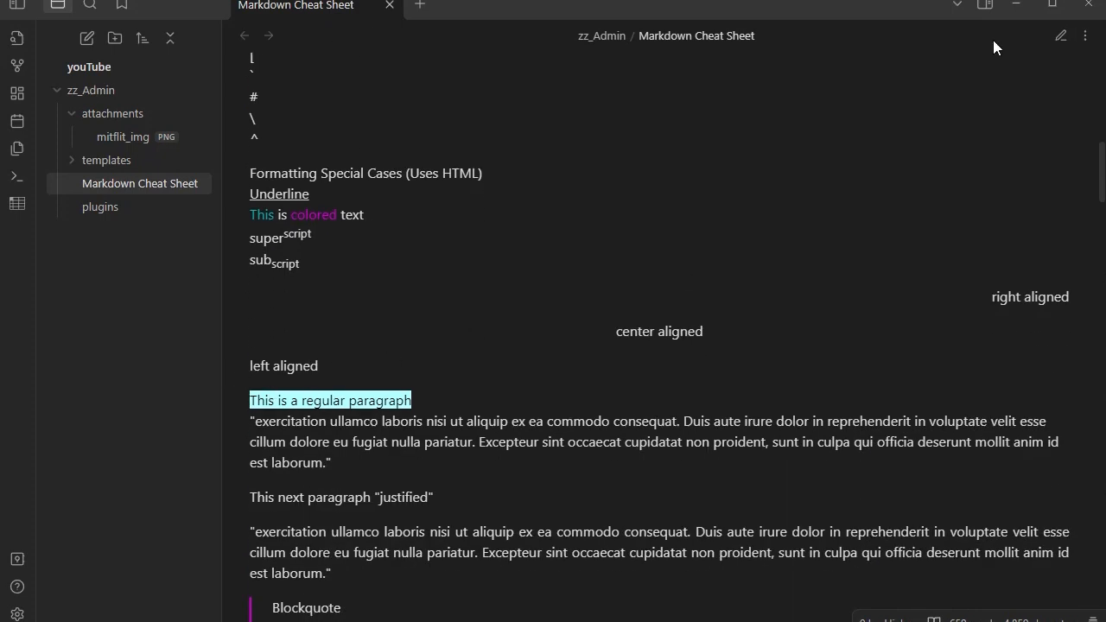
{"action": "left_click", "coordinate": [1062, 39]}
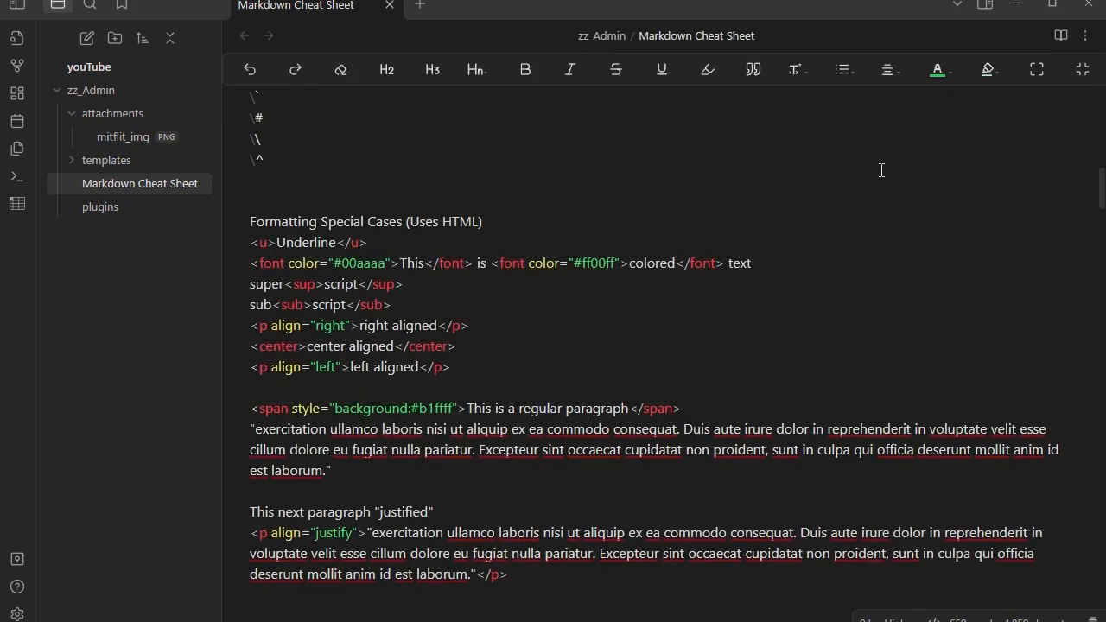
Step: Clear the background highlight formatting from the line "This is a regular paragraph"
{"action": "mouse_move", "coordinate": [986, 85]}
{"action": "mouse_move", "coordinate": [886, 78]}
{"action": "left_click_drag", "start_coordinate": [252, 408], "coordinate": [703, 408]}
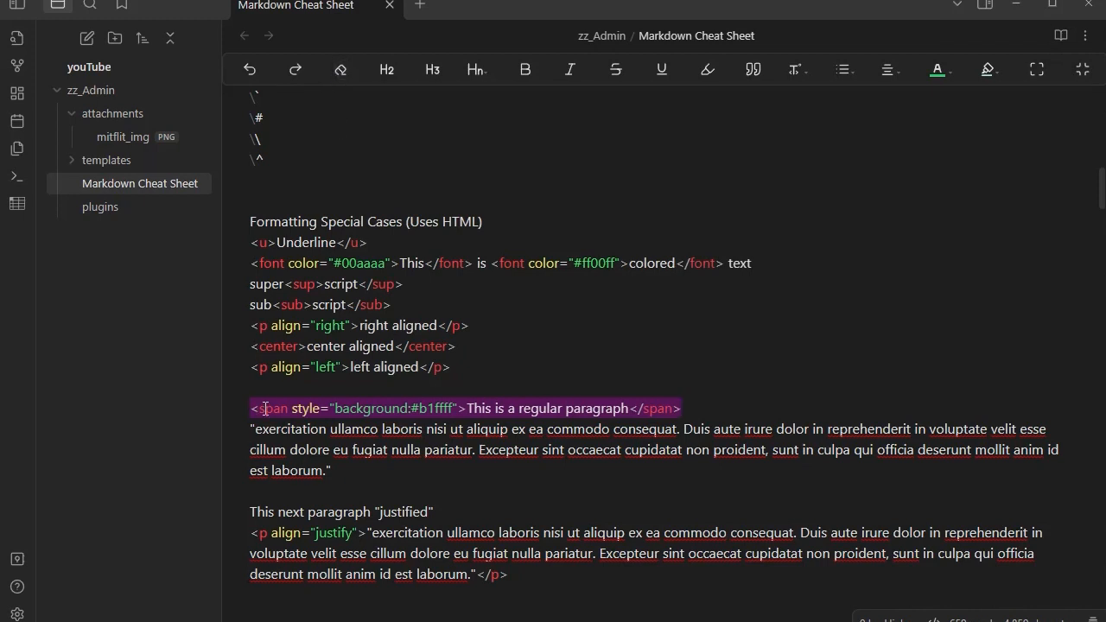
{"action": "left_click", "coordinate": [423, 408]}
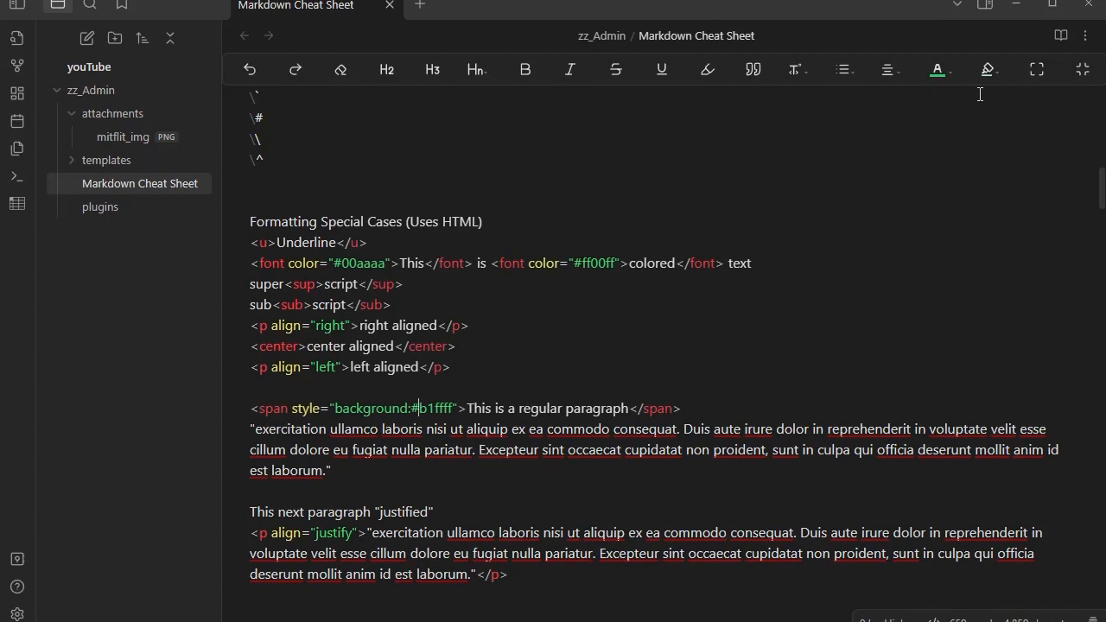
{"action": "mouse_move", "coordinate": [845, 74]}
{"action": "left_click_drag", "start_coordinate": [691, 412], "coordinate": [250, 413]}
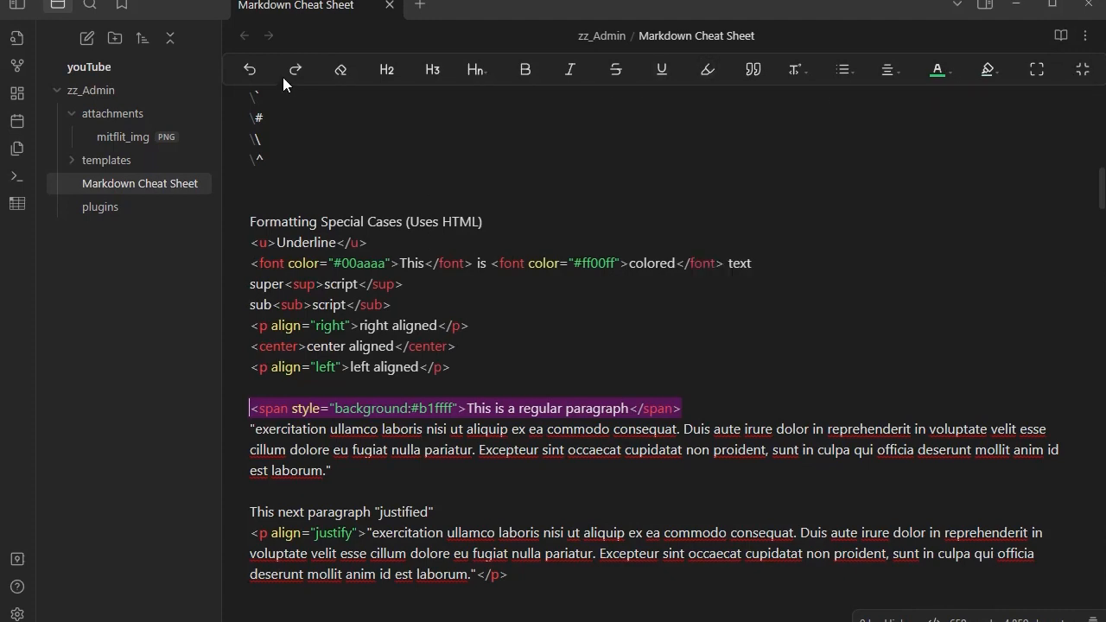
{"action": "left_click", "coordinate": [340, 70]}
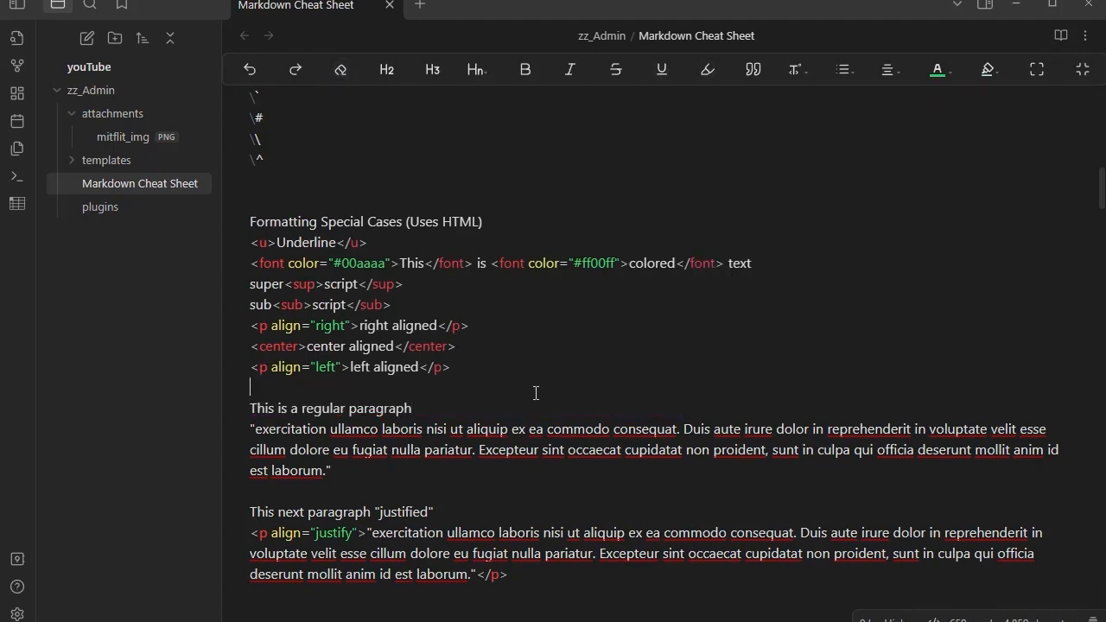
Step: Review the beginning of the Markdown Cheat Sheet note in reading view
{"action": "scroll", "coordinate": [644, 351], "scroll_direction": "up", "scroll_amount": 7}
{"action": "scroll", "coordinate": [641, 350], "scroll_direction": "up", "scroll_amount": 5}
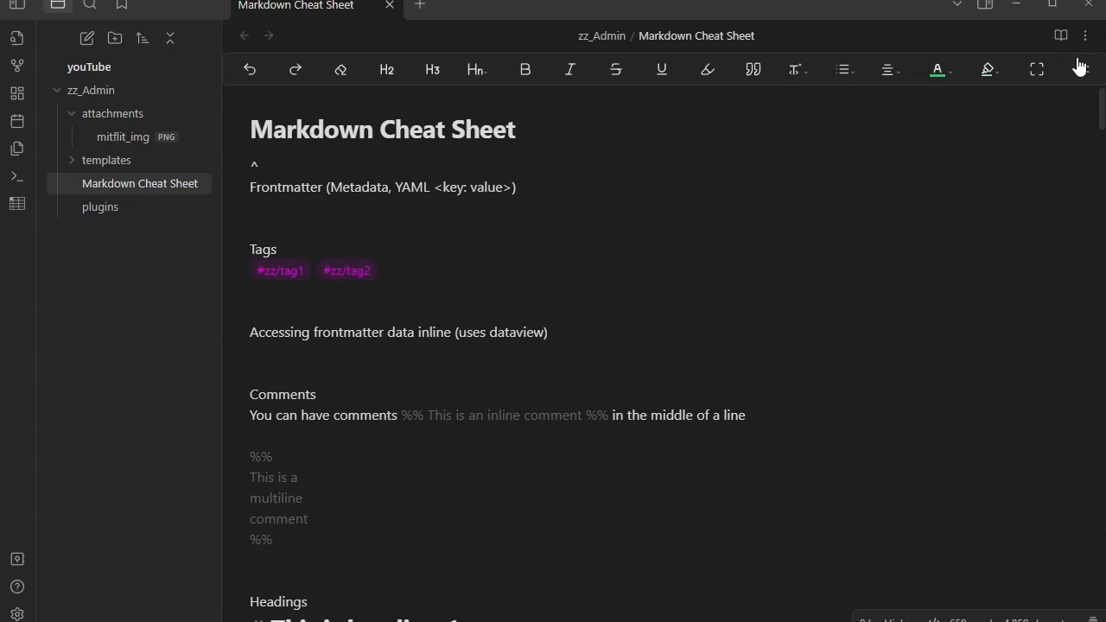
{"action": "left_click", "coordinate": [1062, 37]}
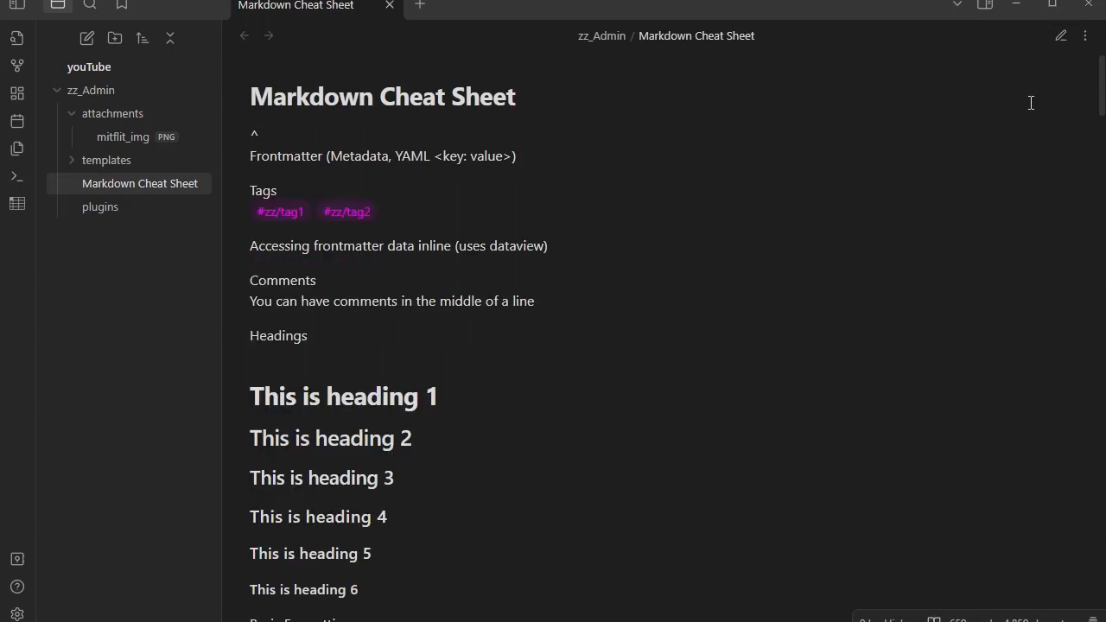
{"action": "left_click", "coordinate": [526, 101]}
{"action": "scroll", "coordinate": [526, 102], "scroll_direction": "down", "scroll_amount": 1}
{"action": "scroll", "coordinate": [526, 101], "scroll_direction": "up", "scroll_amount": 1}
Step: Return the Markdown Cheat Sheet note to editing and insert an empty frontmatter block delimited by --- above the ^ line
{"action": "left_click", "coordinate": [1062, 34]}
{"action": "left_click", "coordinate": [250, 166]}
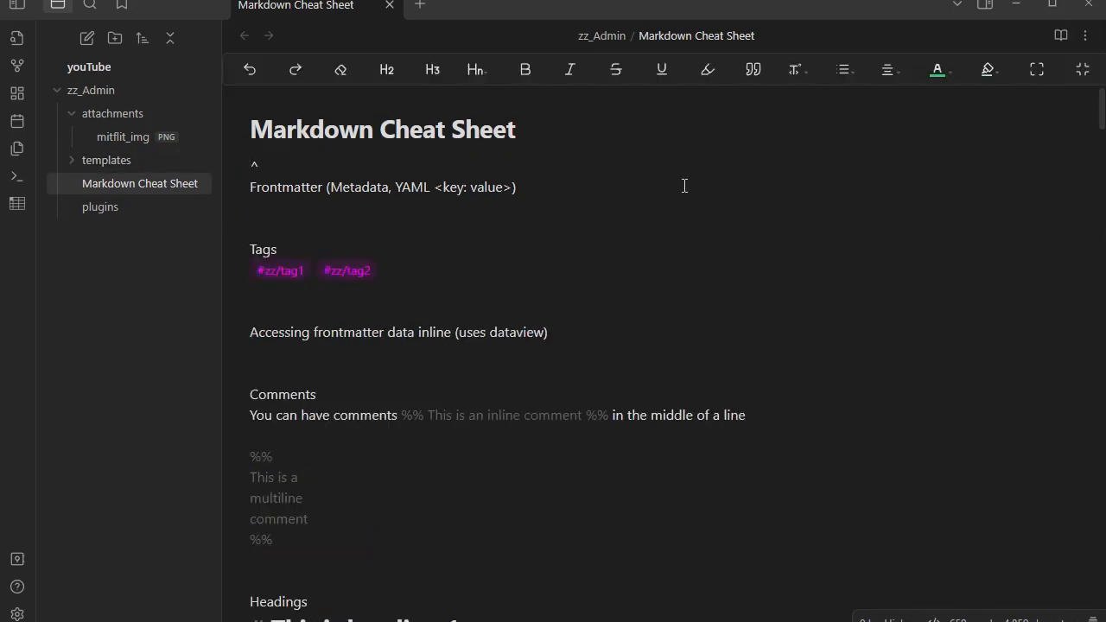
{"action": "key", "text": "Return"}
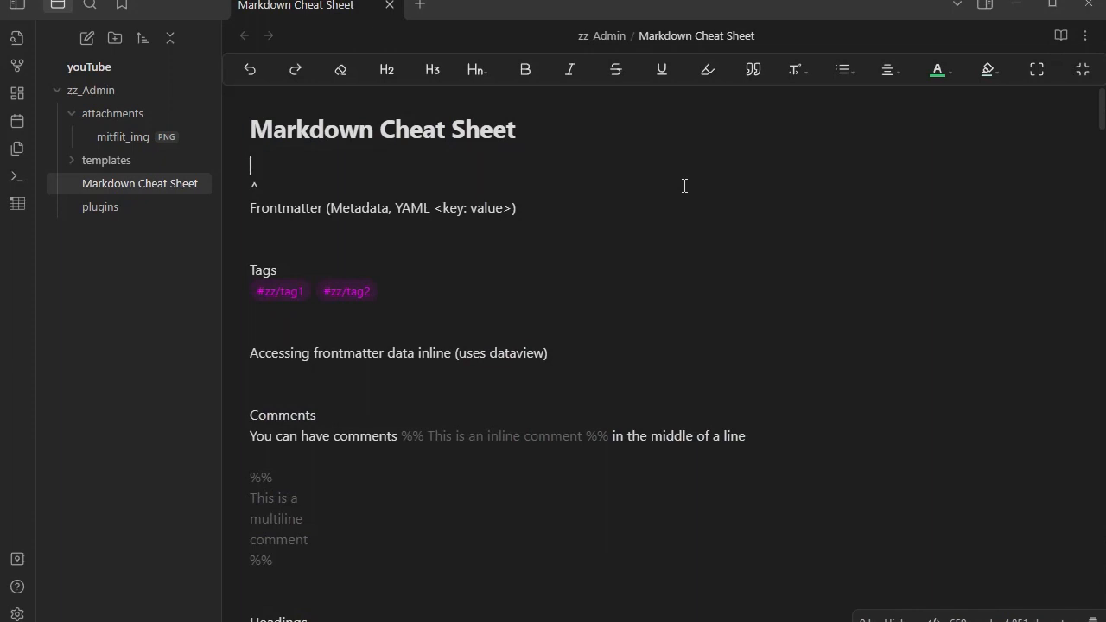
{"action": "type", "text": "---"}
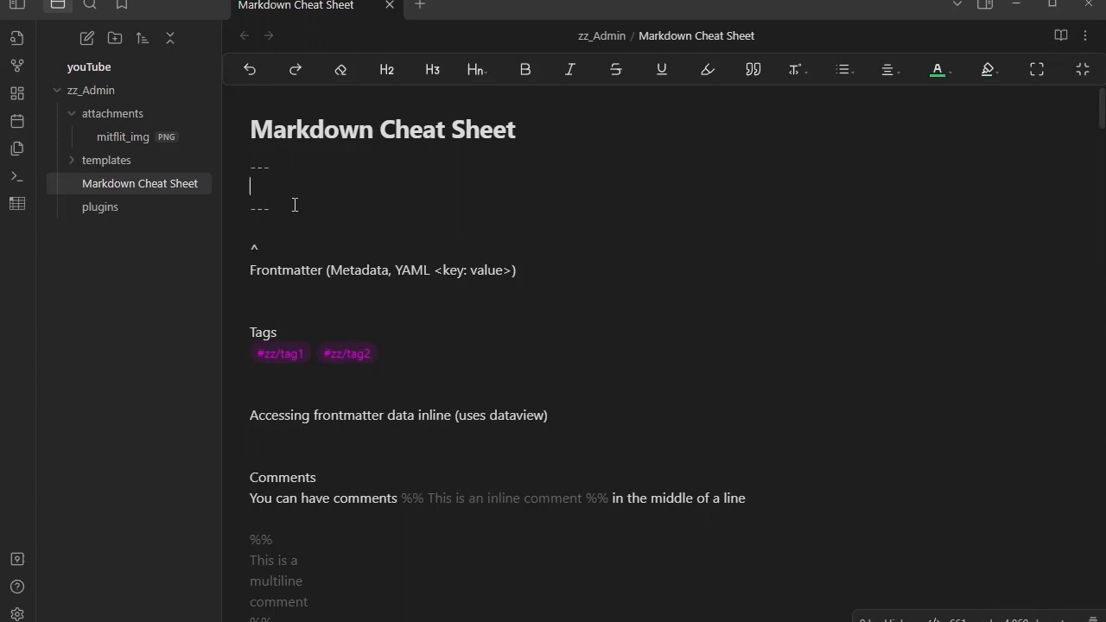
{"action": "double_click", "coordinate": [443, 269]}
{"action": "left_click_drag", "start_coordinate": [443, 270], "coordinate": [505, 267]}
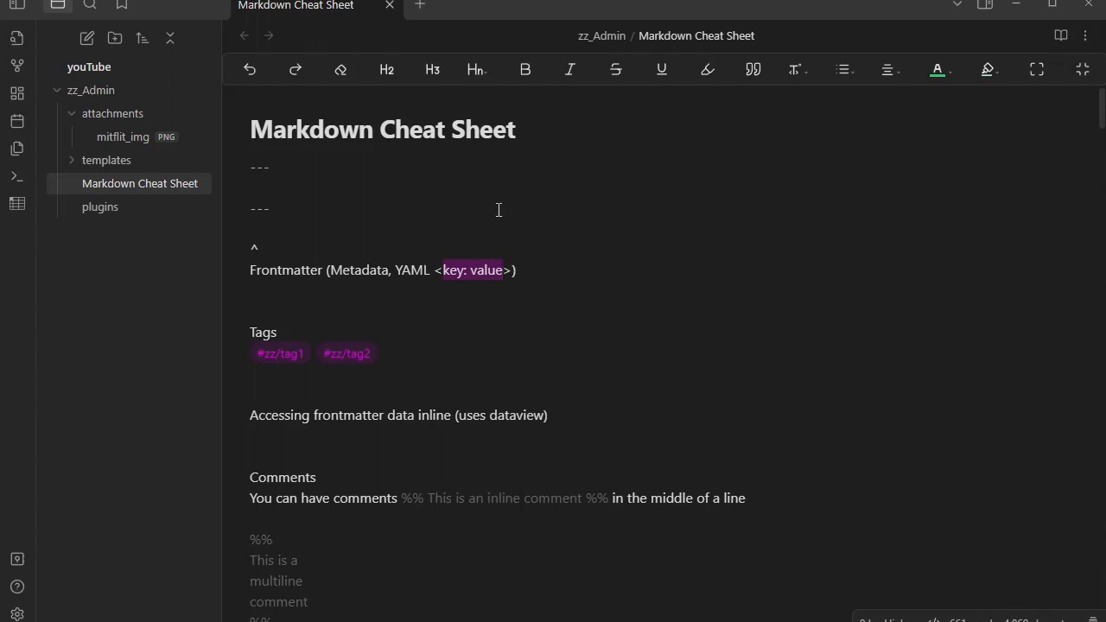
{"action": "left_click", "coordinate": [442, 269]}
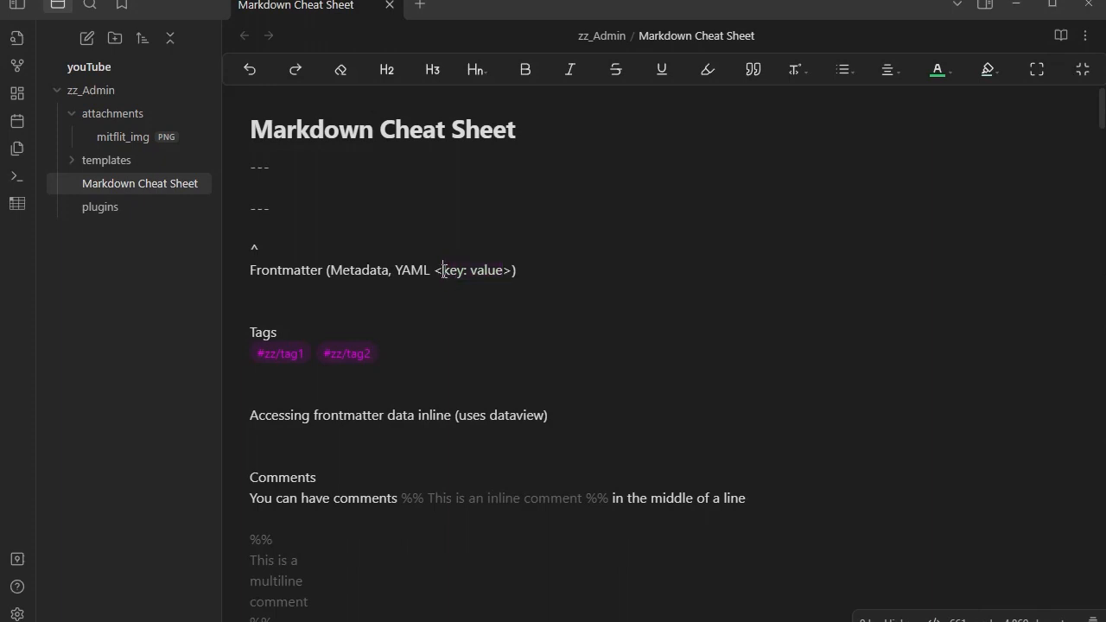
{"action": "left_click_drag", "start_coordinate": [443, 268], "coordinate": [506, 270]}
Step: Add a title property to the frontmatter block with the note's heading, Markdown Cheat Sheet, copied in as its value
{"action": "left_click", "coordinate": [271, 184]}
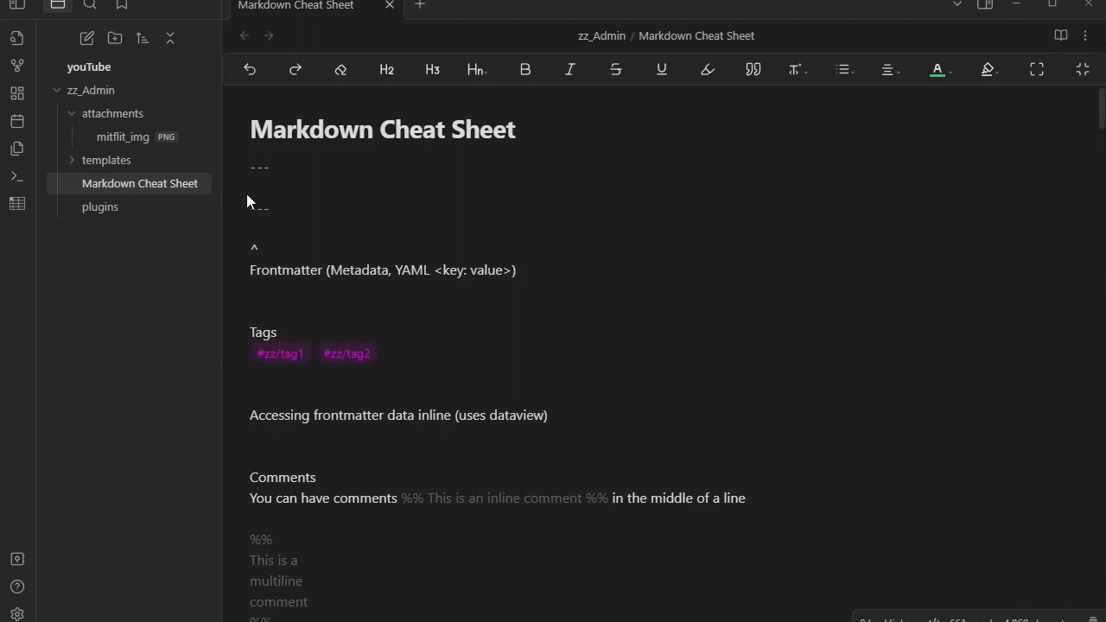
{"action": "left_click", "coordinate": [255, 185]}
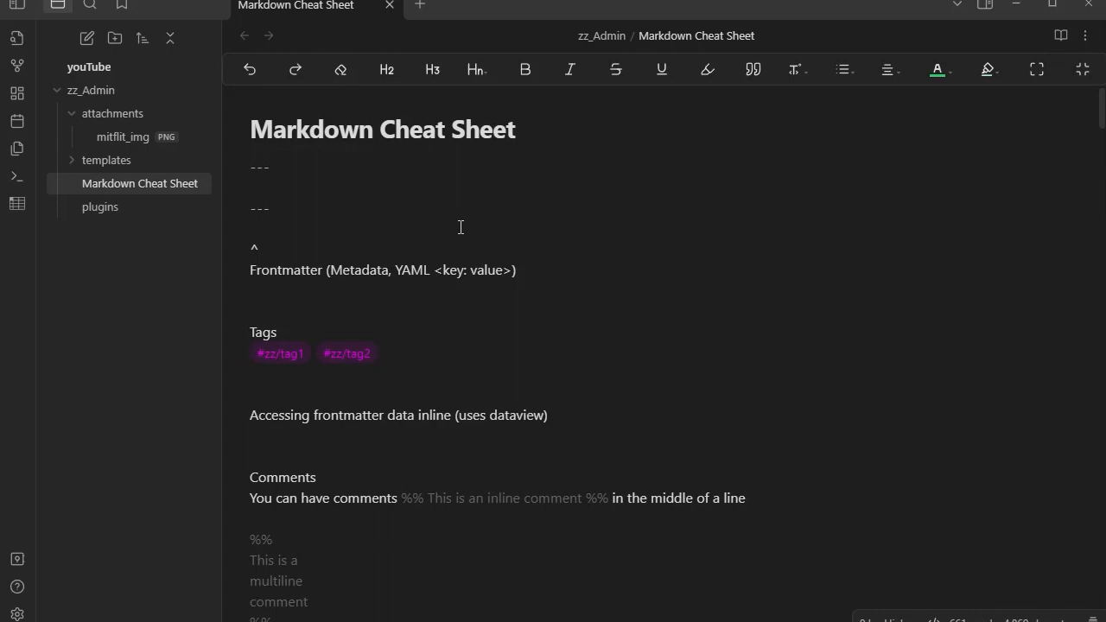
{"action": "type", "text": "titls"}
{"action": "key", "text": "BackSpace"}
{"action": "type", "text": "e:"}
{"action": "left_click_drag", "start_coordinate": [519, 130], "coordinate": [233, 129]}
{"action": "key", "text": "ctrl+c"}
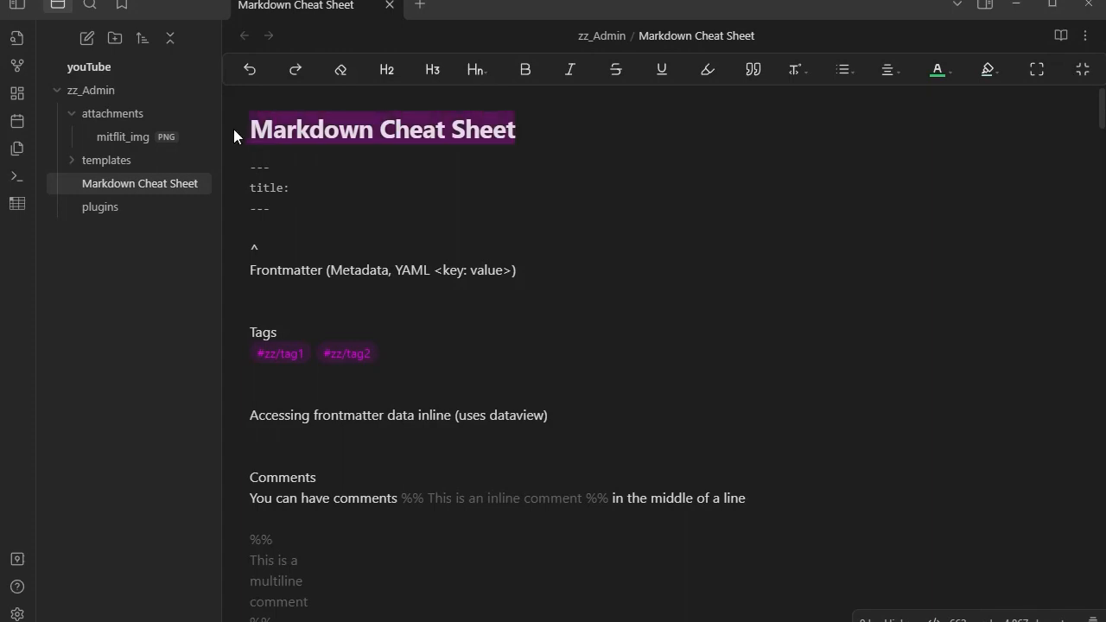
{"action": "left_click", "coordinate": [315, 187]}
{"action": "key", "text": "ctrl+v"}
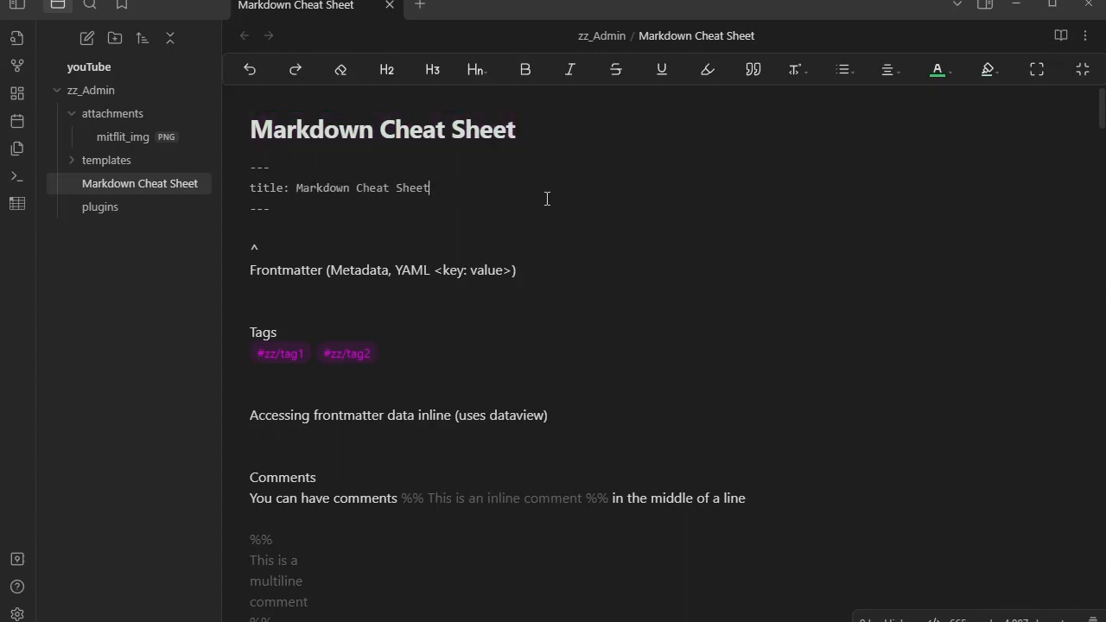
Step: Enclose the title value in double quotes so it reads "Markdown Cheat Sheet"
{"action": "left_click", "coordinate": [296, 187]}
{"action": "left_click_drag", "start_coordinate": [296, 187], "coordinate": [464, 190]}
{"action": "left_click", "coordinate": [586, 195]}
{"action": "type", "text": "\""}
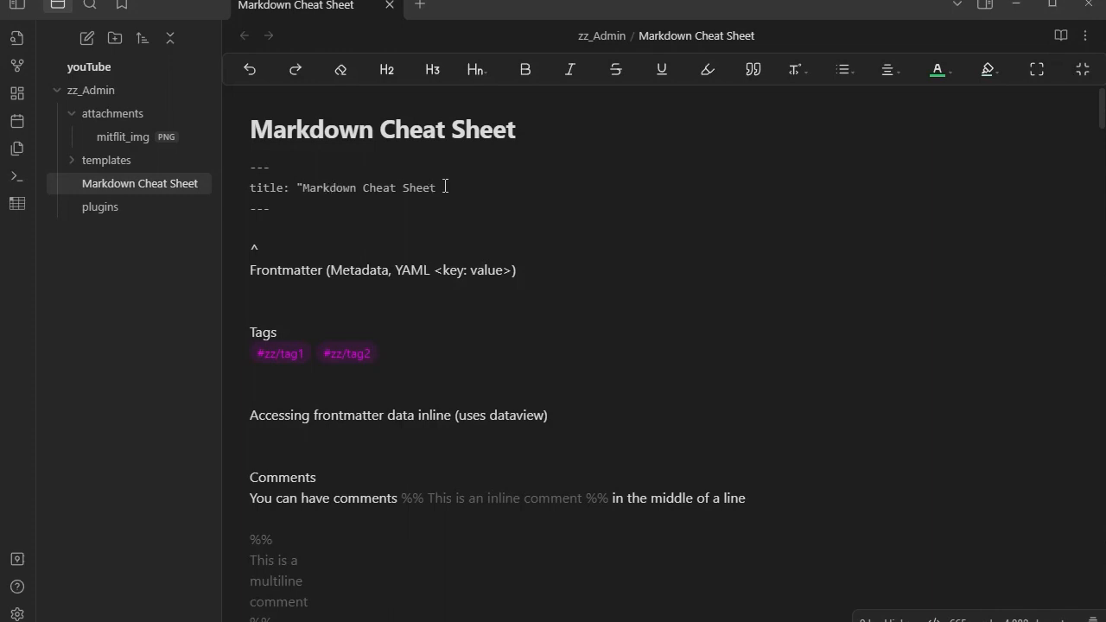
{"action": "left_click", "coordinate": [444, 188]}
{"action": "type", "text": "\""}
{"action": "left_click", "coordinate": [477, 184]}
Step: Add the line NoteType: cheatSheet below the title in the frontmatter
{"action": "key", "text": "Return"}
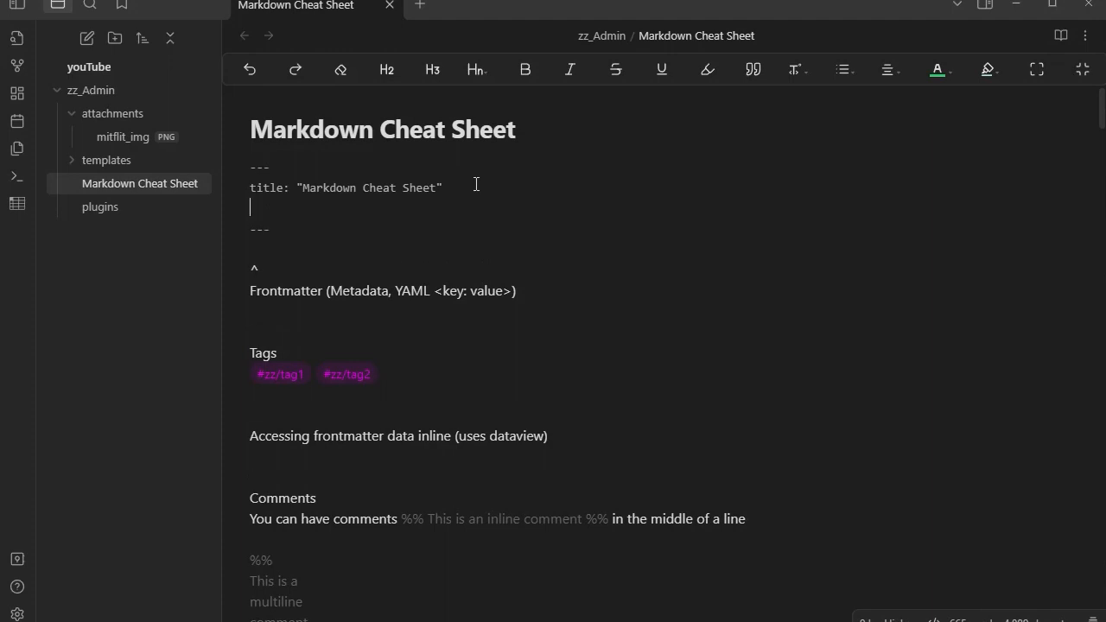
{"action": "type", "text": "N"}
{"action": "type", "text": "ote"}
{"action": "type", "text": "Tyop"}
{"action": "key", "text": "BackSpace"}
{"action": "key", "text": "BackSpace"}
{"action": "type", "text": "pe: cheatShtte"}
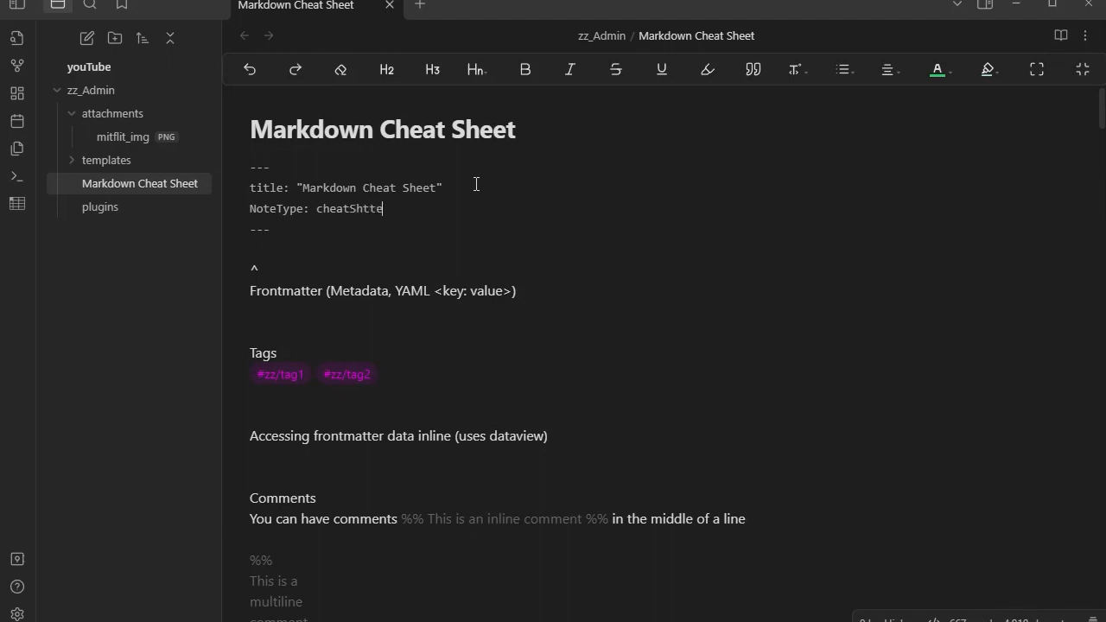
{"action": "key", "text": "BackSpace"}
{"action": "key", "text": "BackSpace"}
{"action": "key", "text": "BackSpace"}
{"action": "type", "text": "eet"}
Step: Add the line key: value below NoteType in the frontmatter and show the note in reading view
{"action": "key", "text": "Return"}
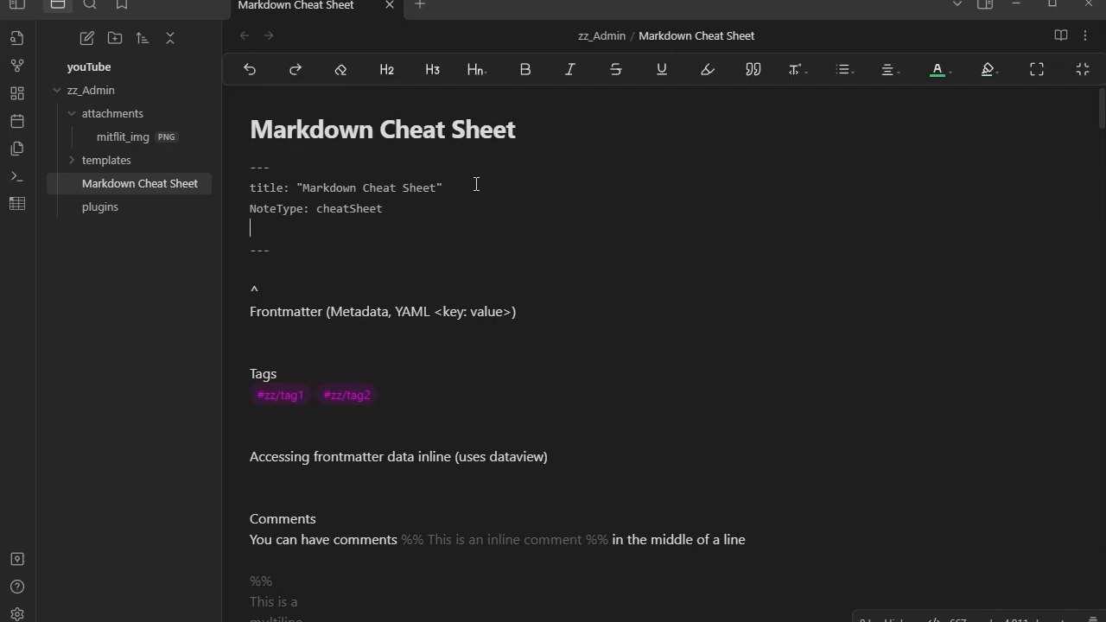
{"action": "type", "text": "key:"}
{"action": "type", "text": "value"}
{"action": "left_click", "coordinate": [1061, 36]}
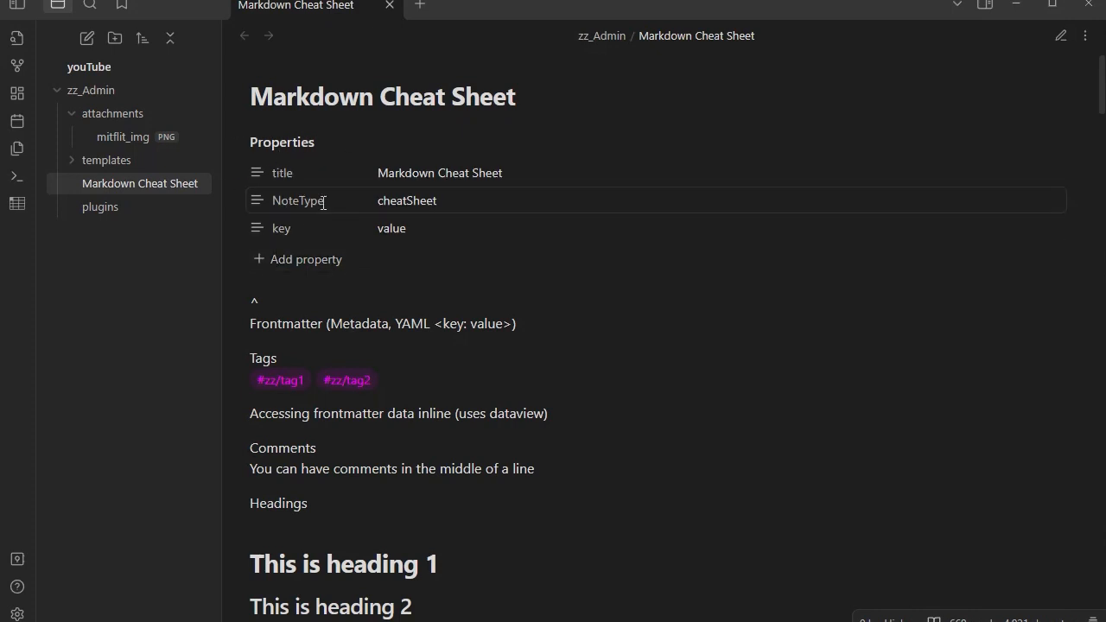
Step: Set Properties in document to Hidden in the Editor settings and close the settings
{"action": "left_click", "coordinate": [17, 615]}
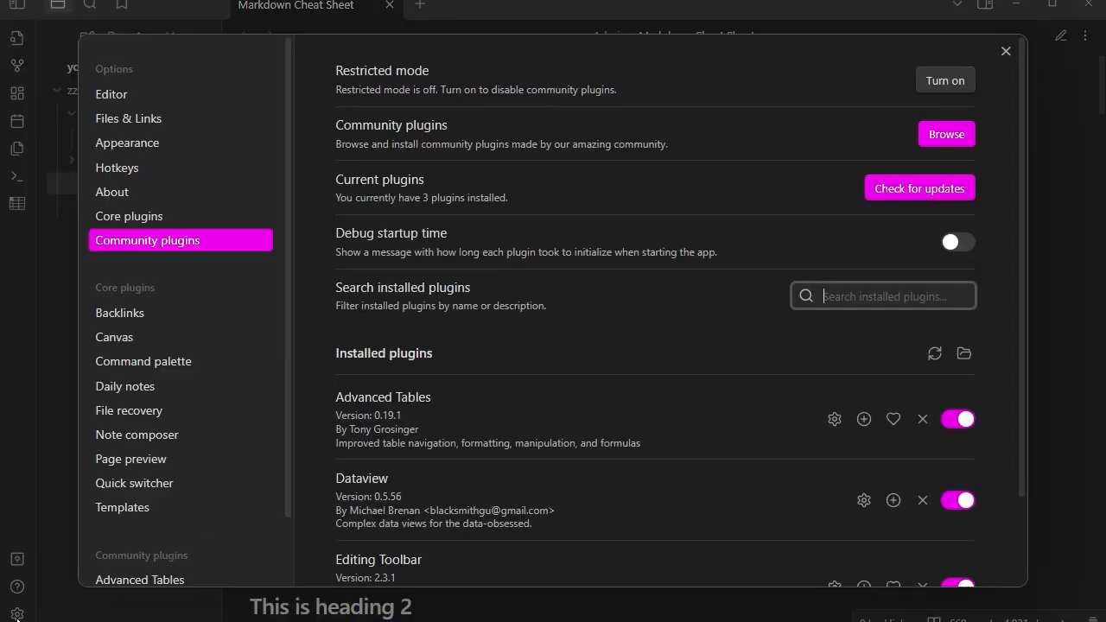
{"action": "left_click", "coordinate": [110, 95]}
{"action": "scroll", "coordinate": [579, 394], "scroll_direction": "down", "scroll_amount": 1}
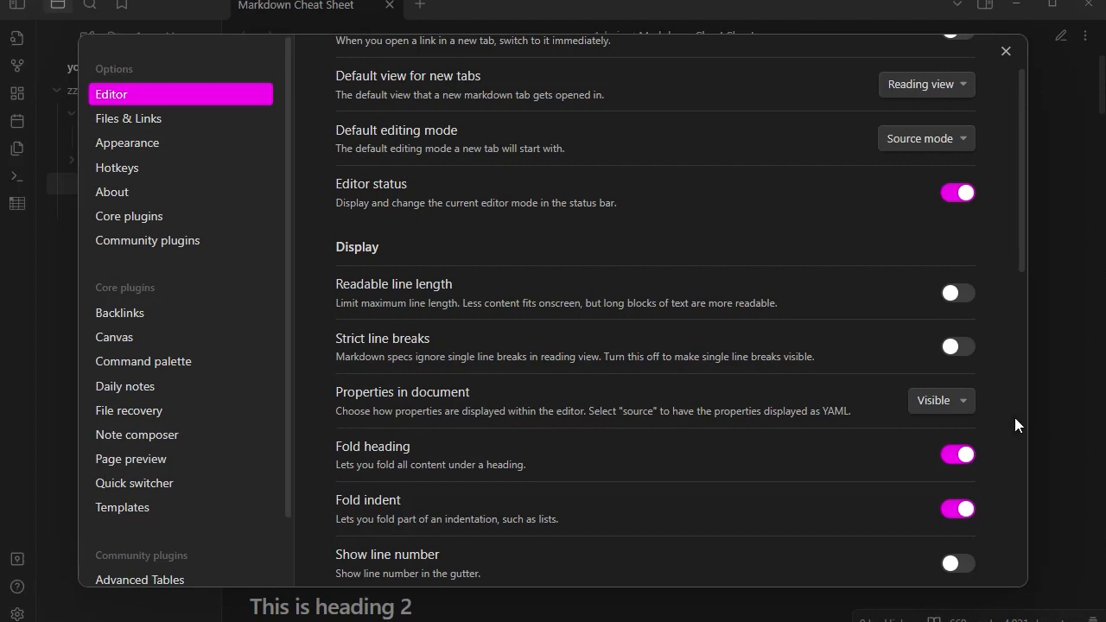
{"action": "left_click", "coordinate": [966, 402]}
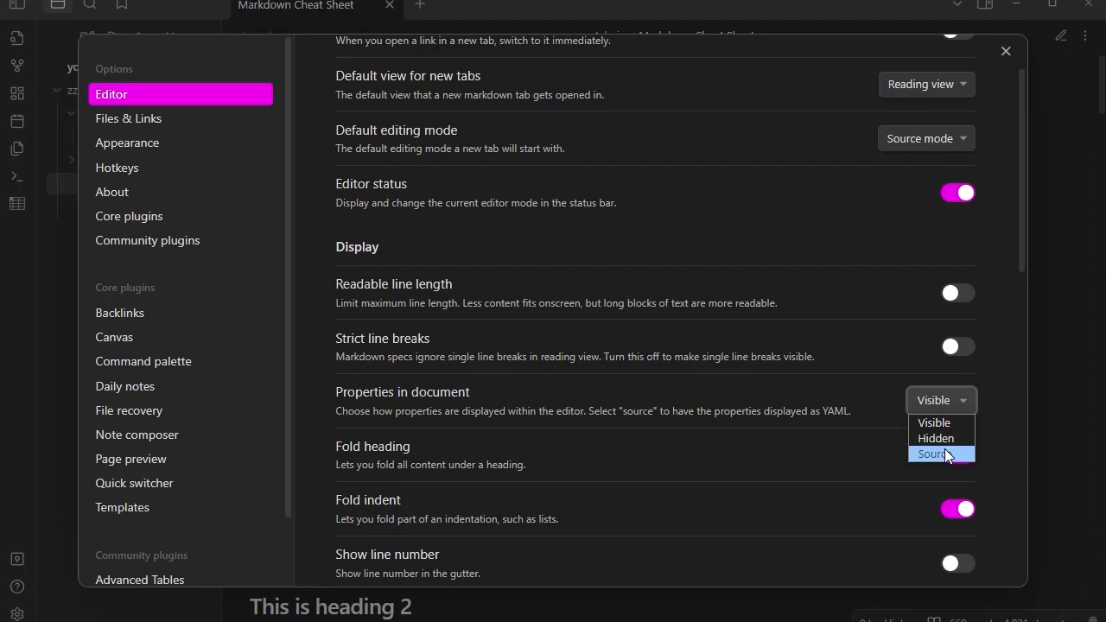
{"action": "left_click", "coordinate": [938, 435]}
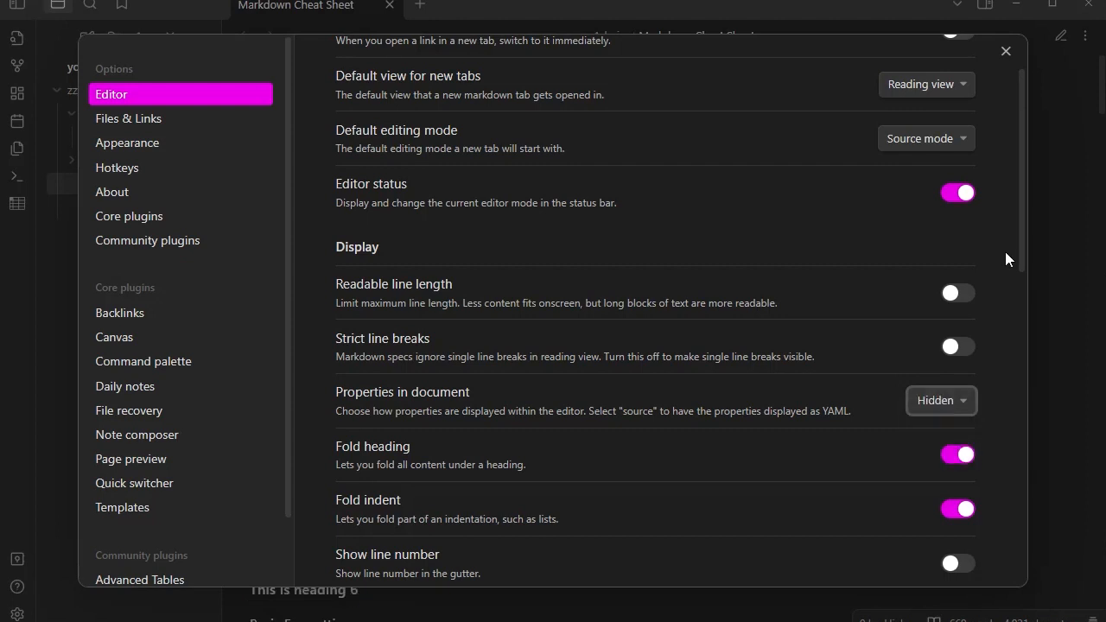
{"action": "left_click", "coordinate": [1006, 51]}
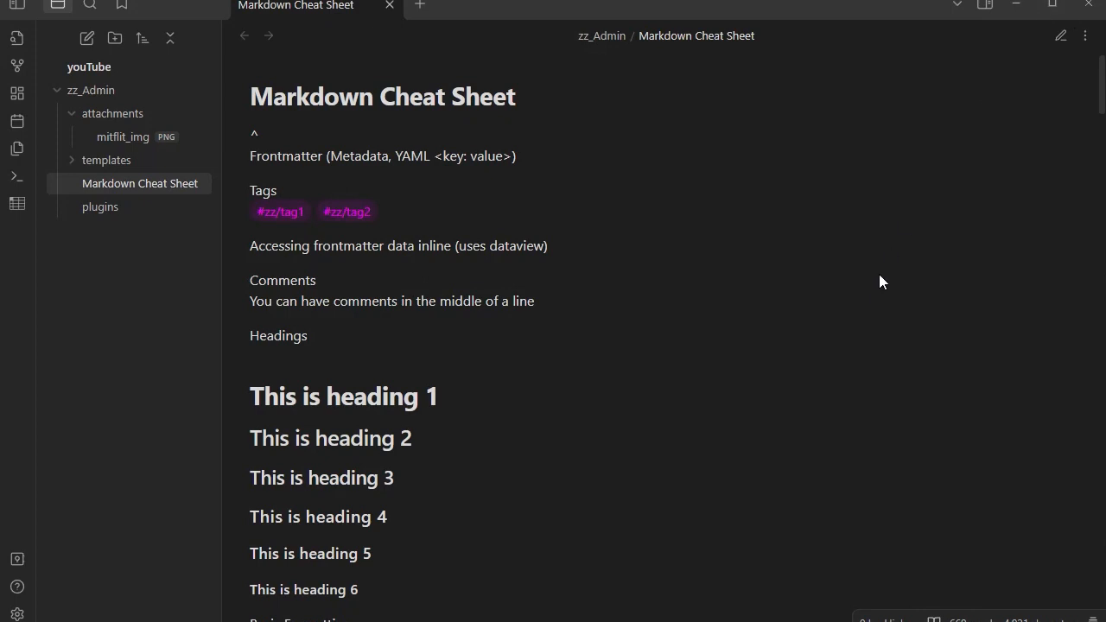
Step: Compare the beginning of the note in editing and reading view, ending in editing view
{"action": "left_click", "coordinate": [1062, 35]}
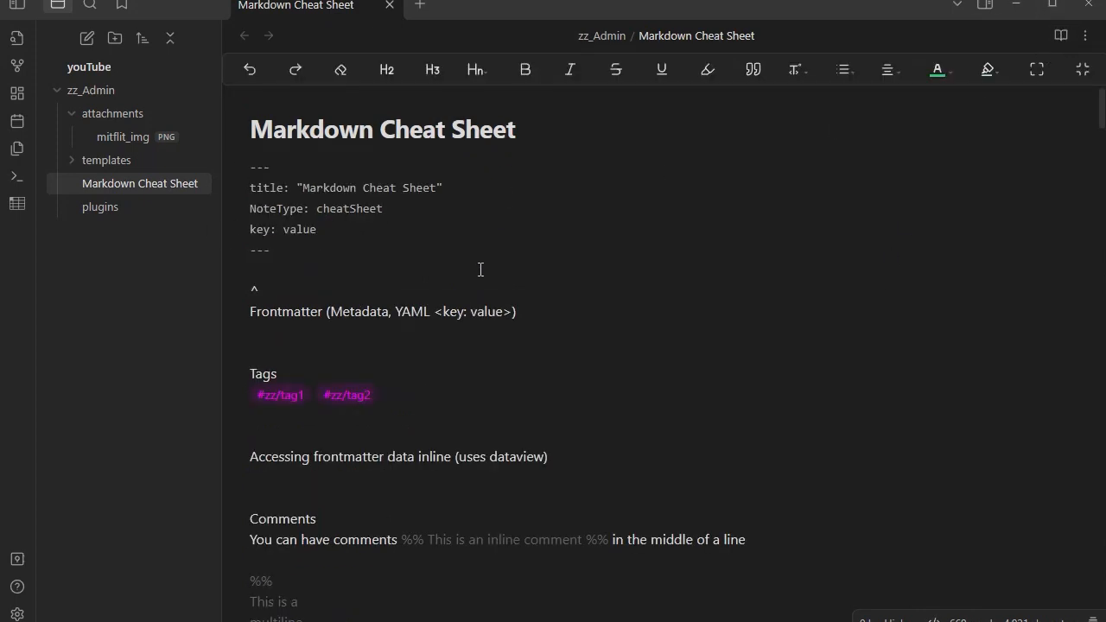
{"action": "left_click", "coordinate": [944, 69]}
{"action": "left_click", "coordinate": [1062, 36]}
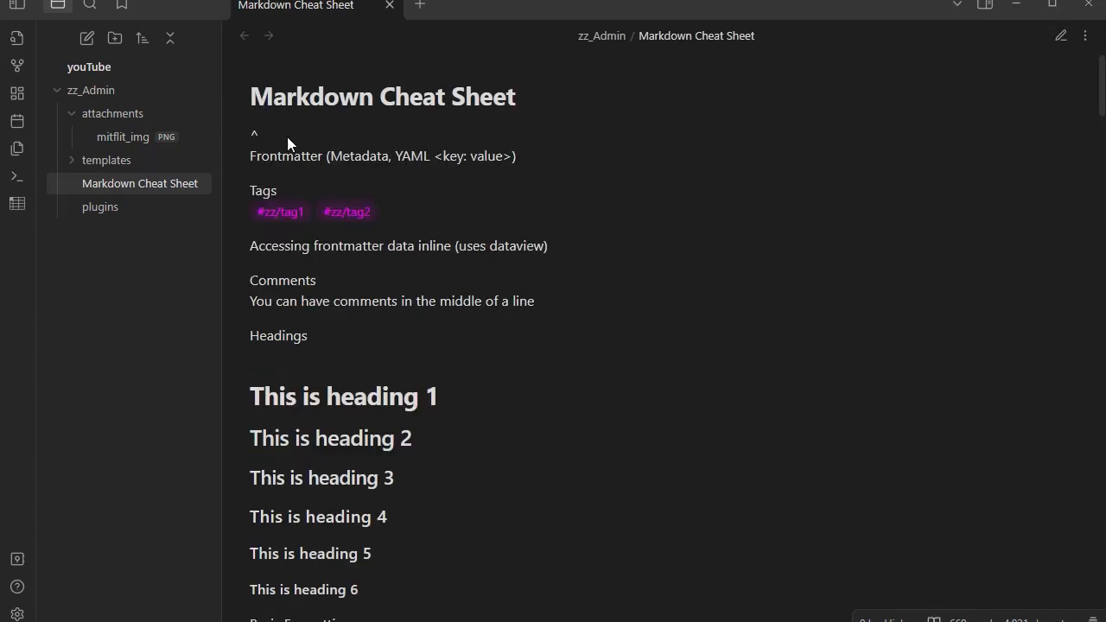
{"action": "left_click", "coordinate": [1062, 35]}
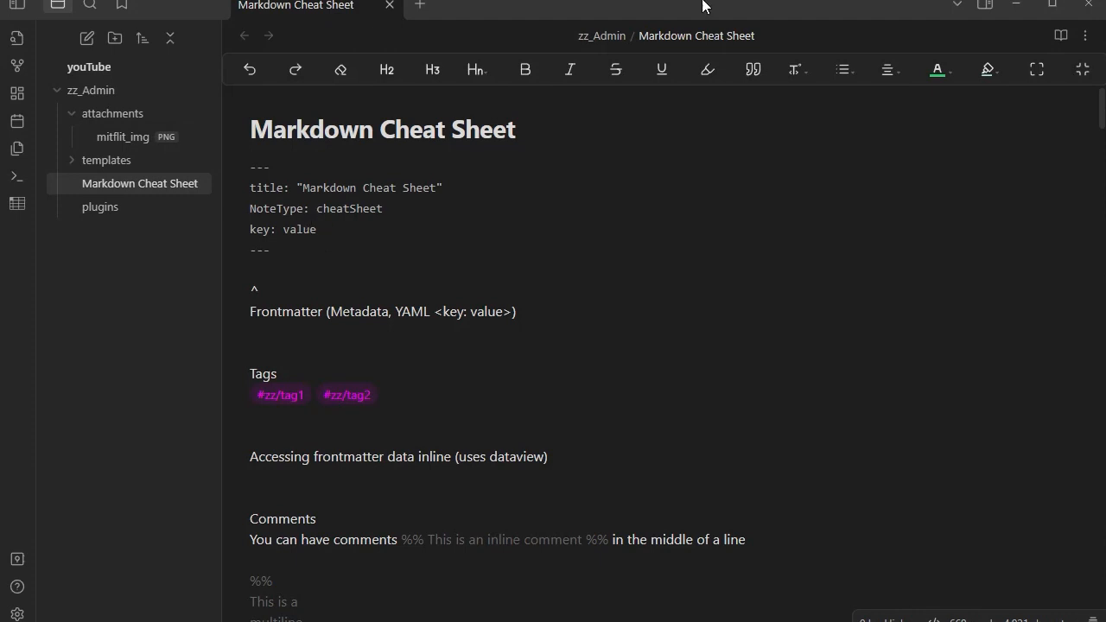
{"action": "left_click", "coordinate": [1062, 35]}
{"action": "scroll", "coordinate": [363, 251], "scroll_direction": "down", "scroll_amount": 8}
{"action": "scroll", "coordinate": [366, 243], "scroll_direction": "up", "scroll_amount": 10}
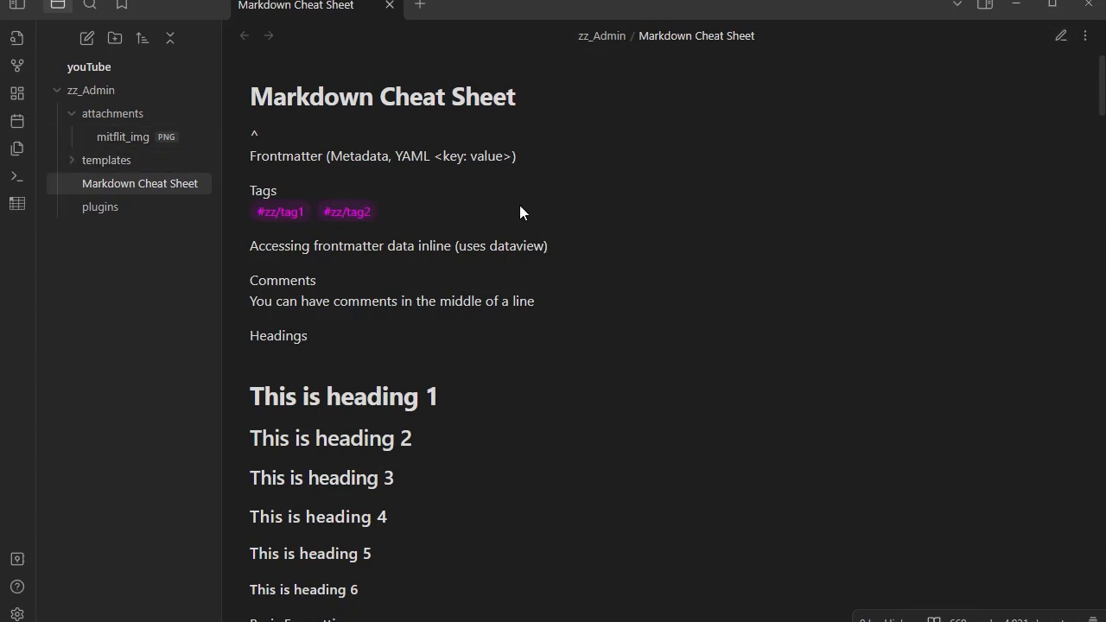
{"action": "left_click", "coordinate": [1061, 36]}
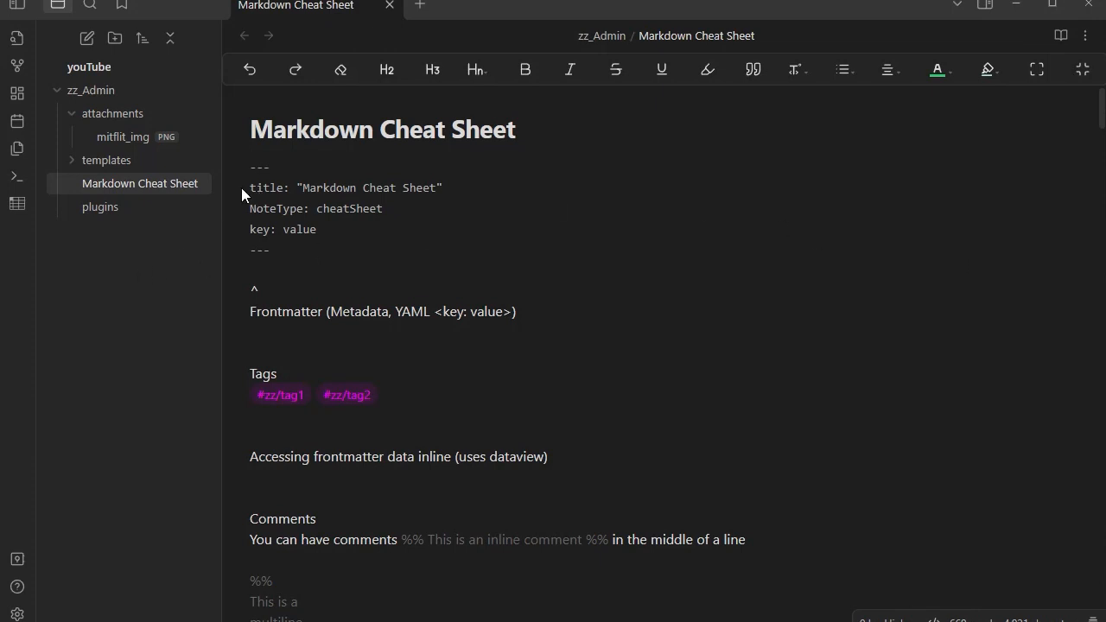
Step: Add the line string: String below key: value in the frontmatter
{"action": "left_click_drag", "start_coordinate": [252, 189], "coordinate": [290, 188]}
{"action": "left_click", "coordinate": [342, 232]}
{"action": "key", "text": "Return"}
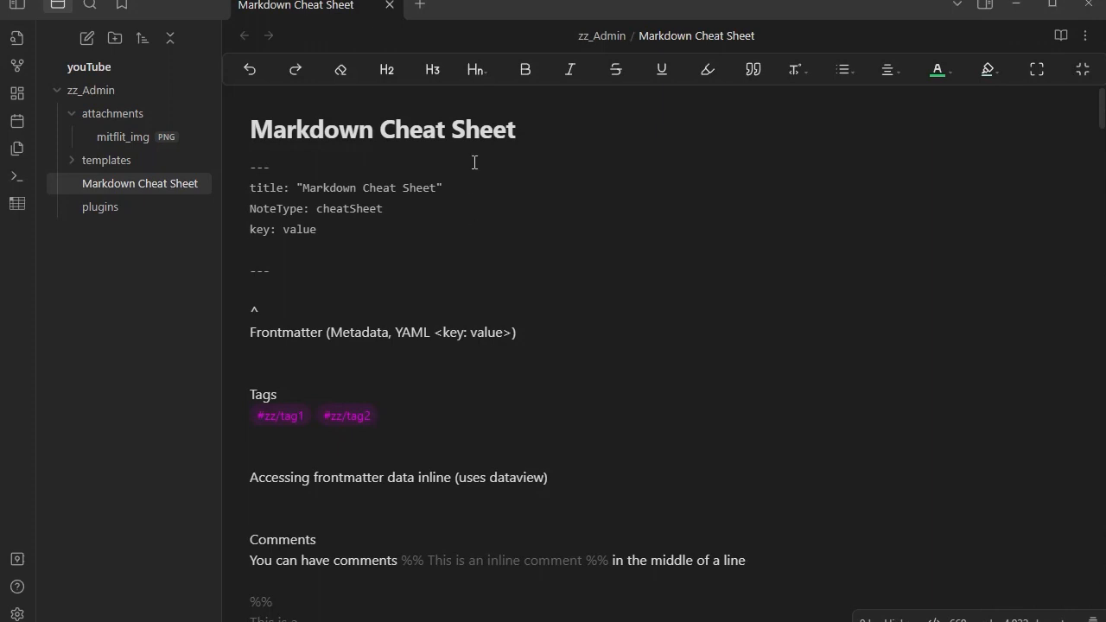
{"action": "left_click_drag", "start_coordinate": [301, 188], "coordinate": [455, 182]}
{"action": "left_click_drag", "start_coordinate": [317, 209], "coordinate": [383, 208]}
{"action": "left_click_drag", "start_coordinate": [285, 230], "coordinate": [338, 230]}
{"action": "left_click", "coordinate": [274, 249]}
{"action": "type", "text": "string: String"}
Step: Enclose the value of the string property in single quotes so it reads 'String'
{"action": "key", "text": "shift+Left"}
{"action": "key", "text": "shift+Left"}
{"action": "key", "text": "shift+Left"}
{"action": "key", "text": "shift+Left"}
{"action": "key", "text": "shift+Left"}
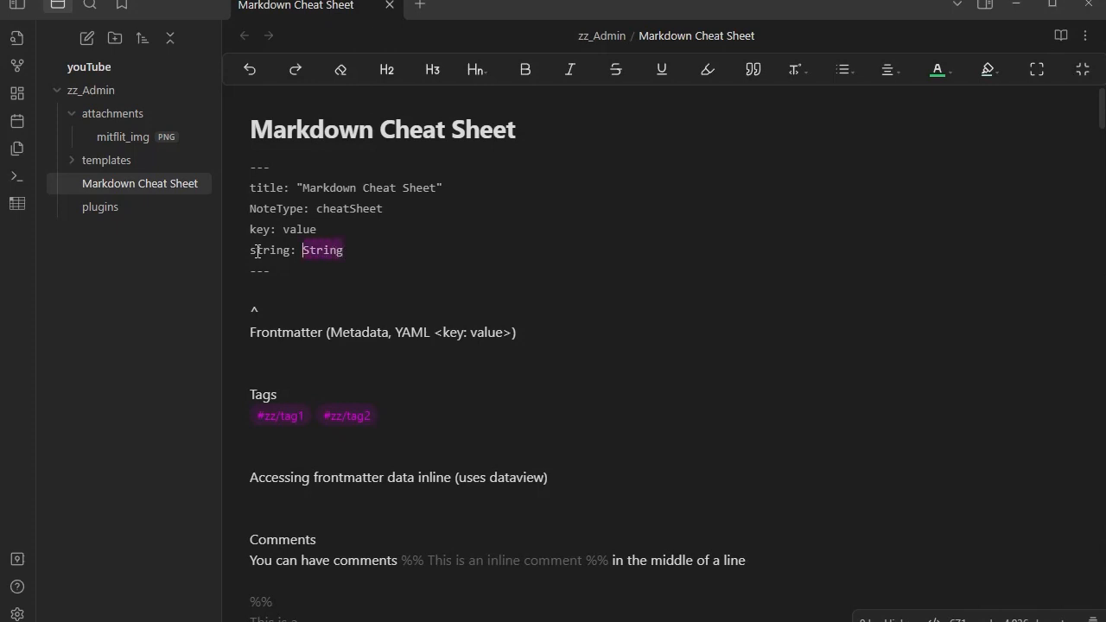
{"action": "type", "text": "'"}
{"action": "left_click", "coordinate": [374, 252]}
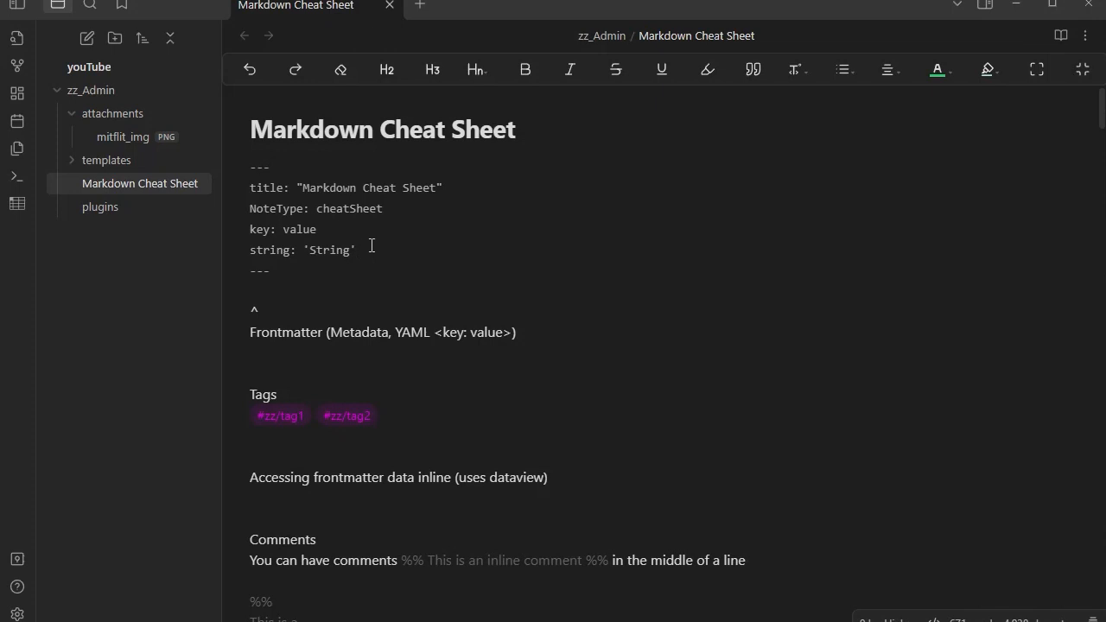
Step: Add the frontmatter lines integer: 123, float: 1.23 and bool: true below the string property
{"action": "key", "text": "Return"}
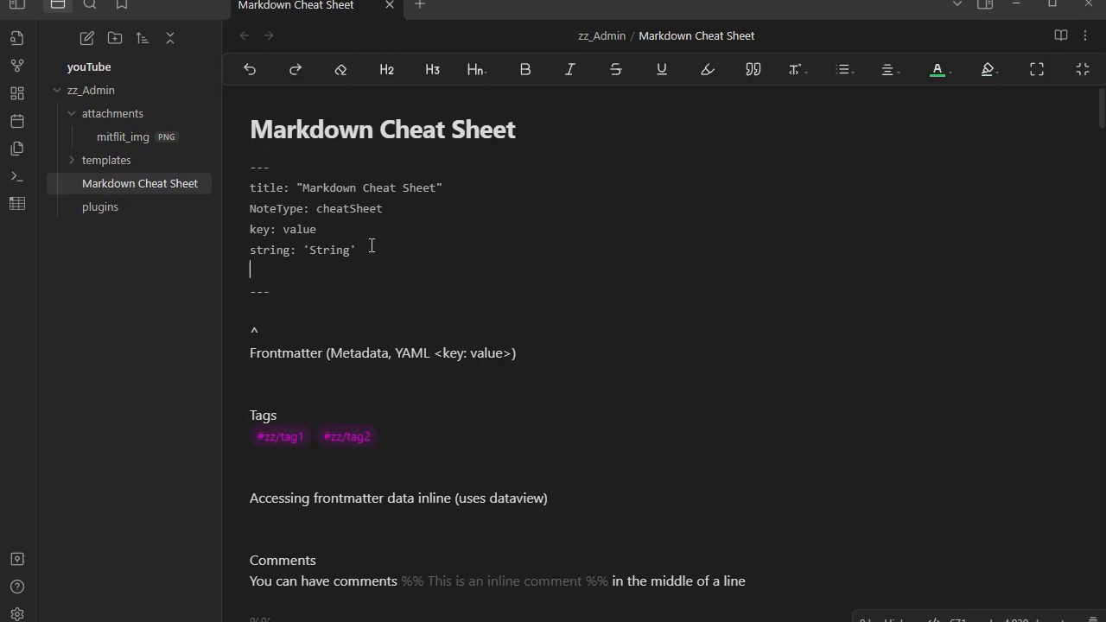
{"action": "type", "text": "integer: 123"}
{"action": "key", "text": "Return"}
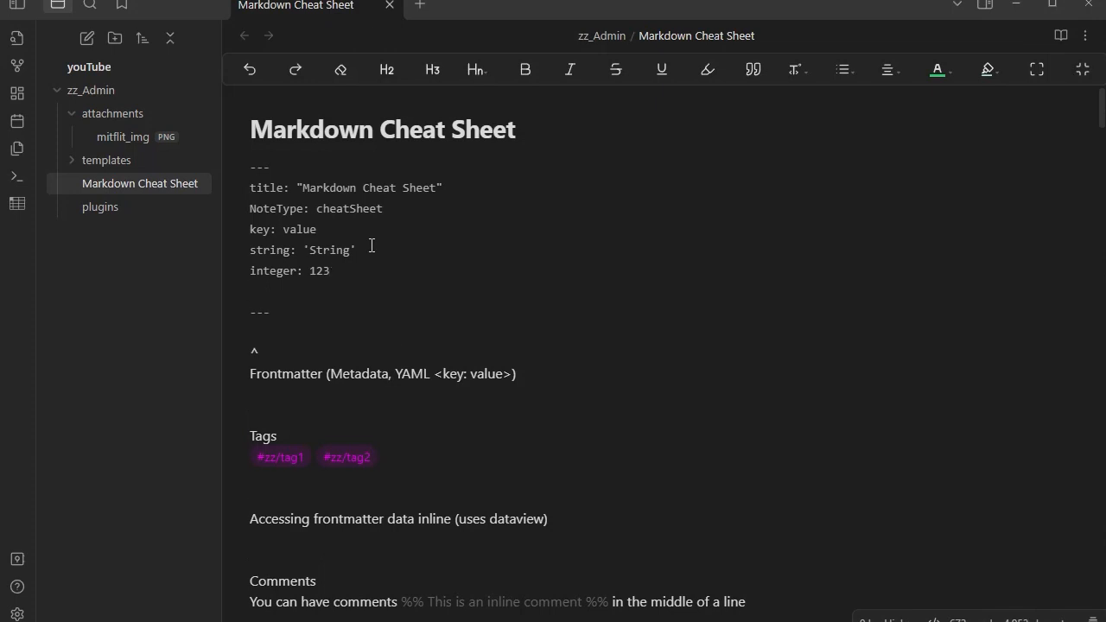
{"action": "type", "text": "float: 1.23"}
{"action": "key", "text": "Return"}
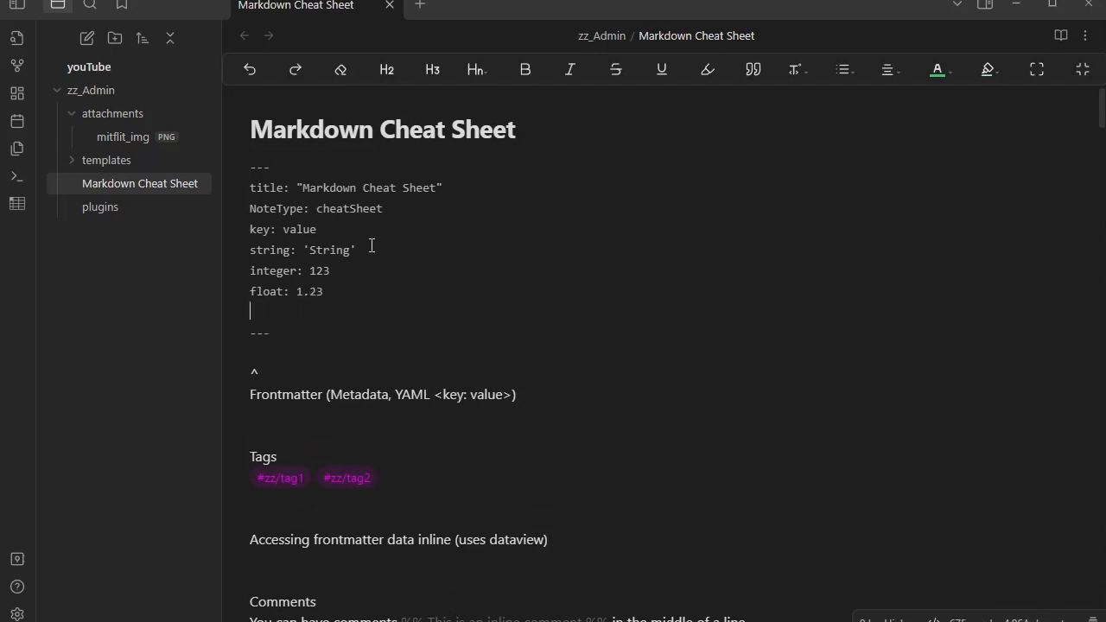
{"action": "type", "text": "bool: true"}
Step: Add a list property key: ["Oomis"] below bool, with its item in double quotes
{"action": "key", "text": "Return"}
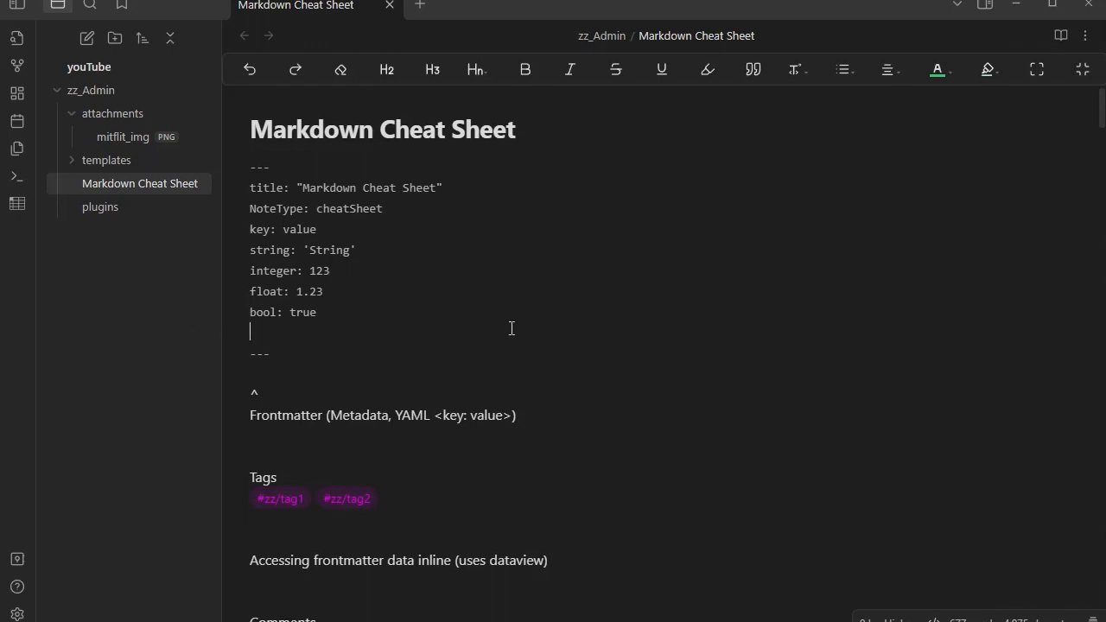
{"action": "type", "text": "key"}
{"action": "type", "text": ":"}
{"action": "type", "text": "[]"}
{"action": "type", "text": "Oomis"}
{"action": "key", "text": "shift+Left"}
{"action": "key", "text": "shift+Left"}
{"action": "key", "text": "shift+Left"}
{"action": "key", "text": "shift+Left"}
{"action": "key", "text": "shift+Left"}
{"action": "type", "text": "\""}
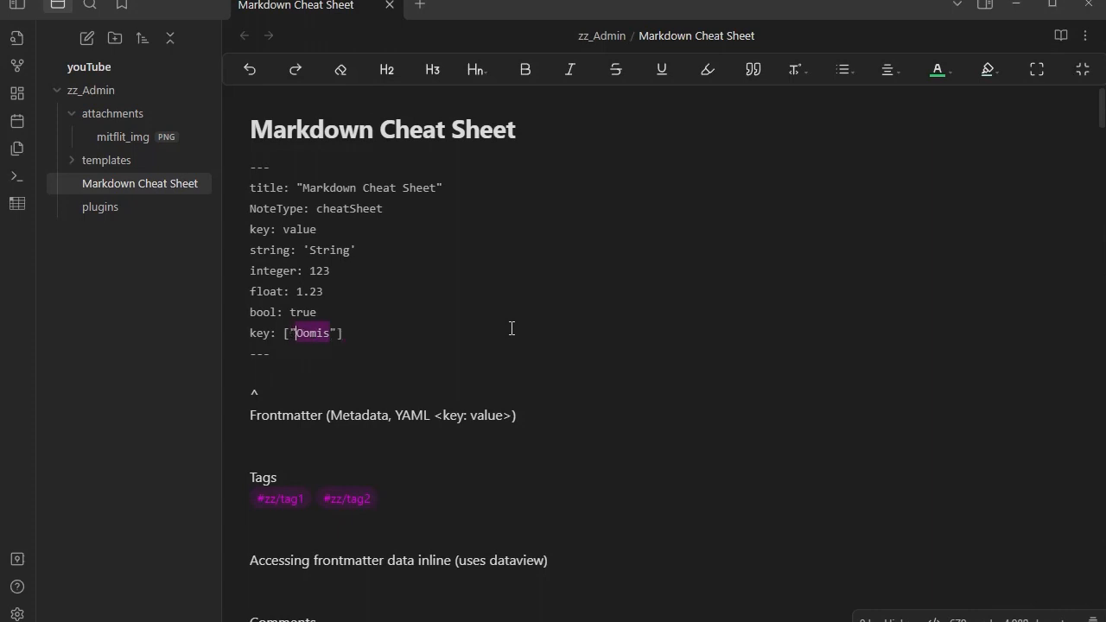
Step: Add "halfling" as the second item of the key list, after "Oomis"
{"action": "key", "text": "Right"}
{"action": "key", "text": "Right"}
{"action": "type", "text": ","}
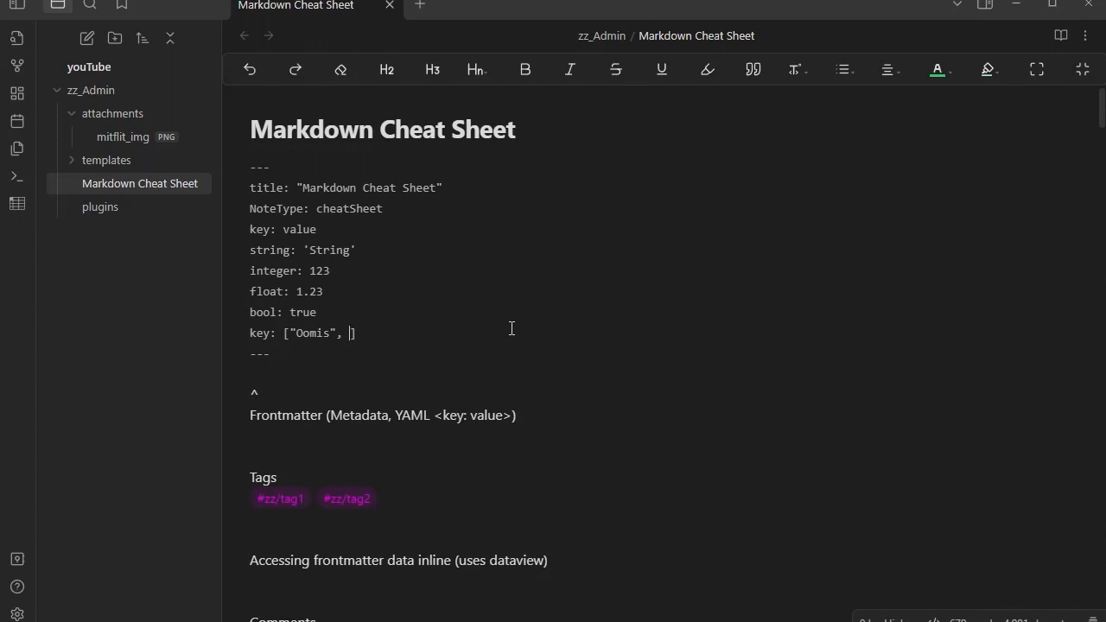
{"action": "type", "text": "\""}
{"action": "type", "text": "Ghost"}
{"action": "key", "text": "BackSpace"}
{"action": "key", "text": "BackSpace"}
{"action": "key", "text": "BackSpace"}
{"action": "key", "text": "BackSpace"}
{"action": "key", "text": "BackSpace"}
{"action": "type", "text": "halfling\""}
Step: Convert the bracketed key list into an indented dash list with "Oomis" and "halfling" on separate lines
{"action": "key", "text": "BackSpace"}
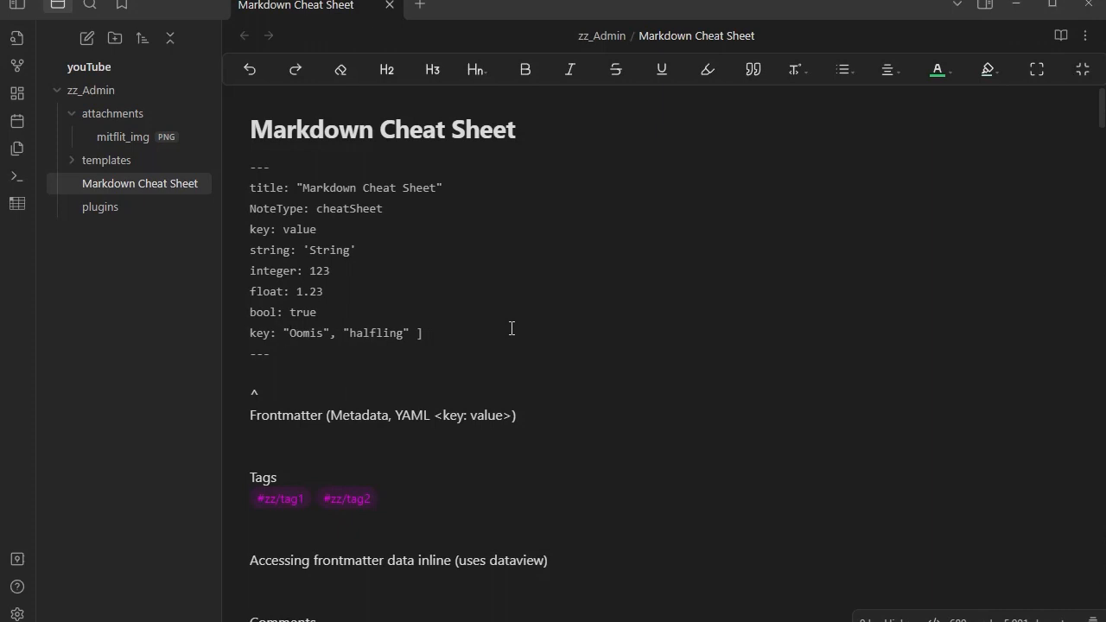
{"action": "key", "text": "Return"}
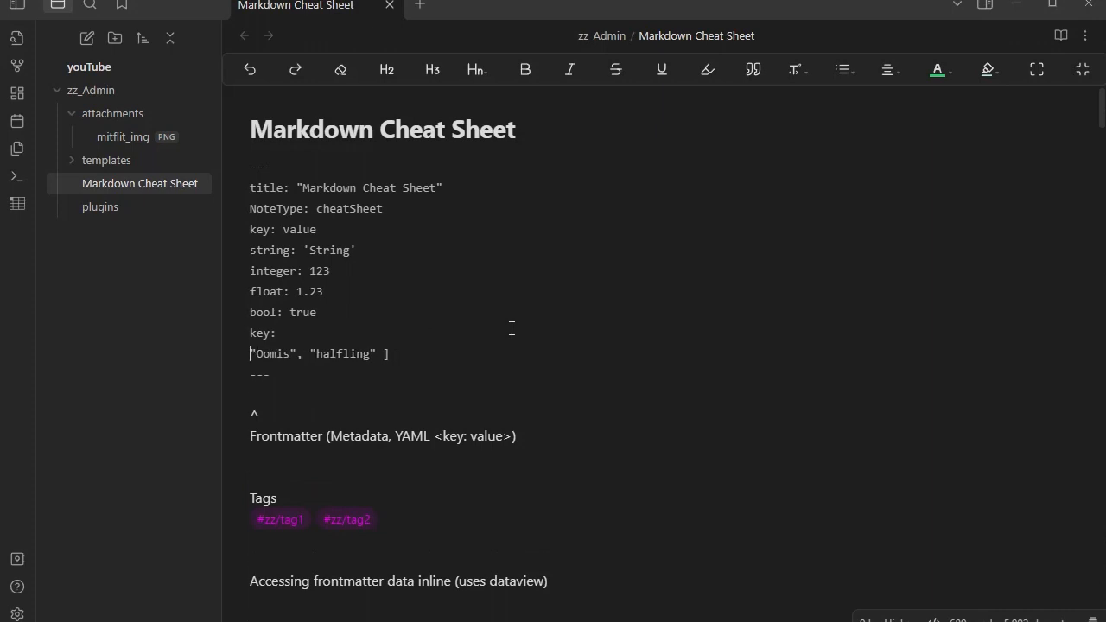
{"action": "key", "text": "Tab"}
{"action": "type", "text": "-"}
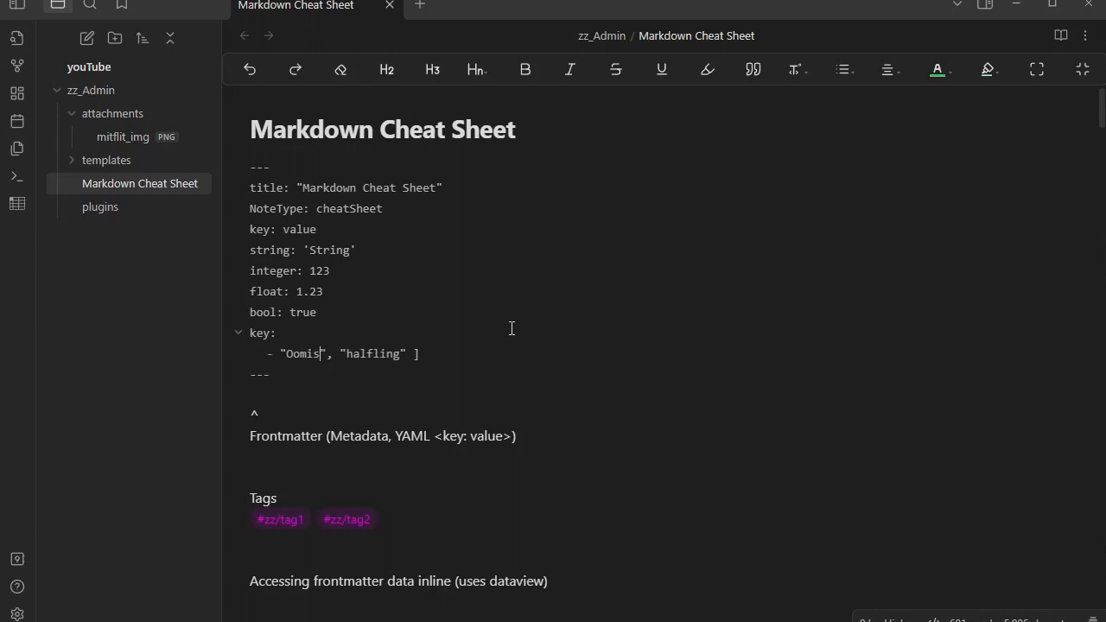
{"action": "key", "text": "Delete"}
{"action": "key", "text": "Delete"}
{"action": "key", "text": "Return"}
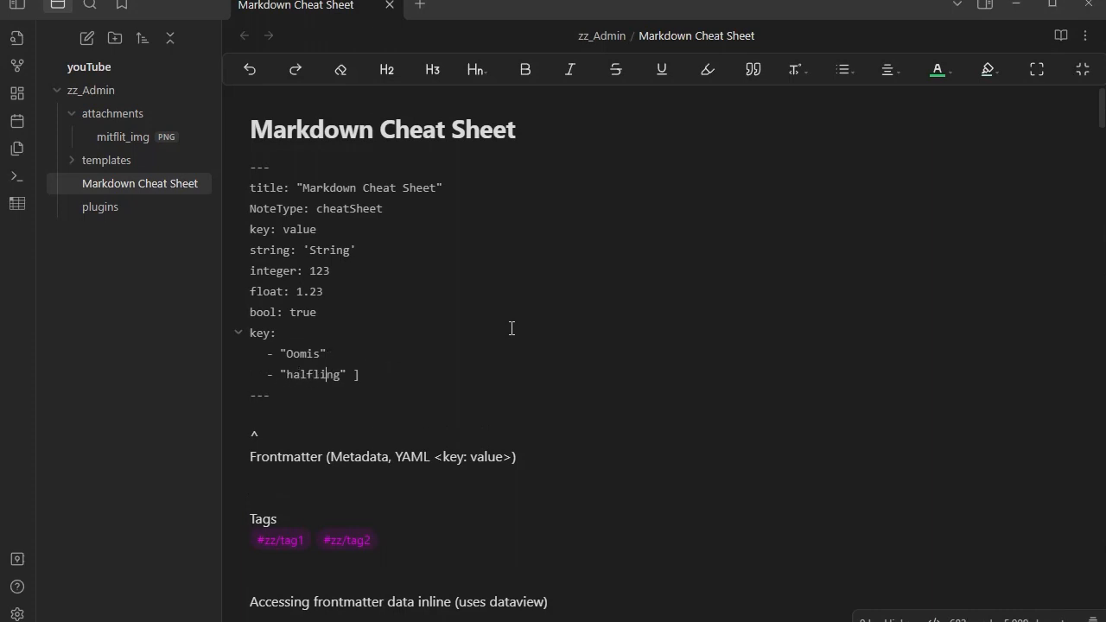
{"action": "key", "text": "Delete"}
{"action": "key", "text": "Delete"}
Step: Add a nested dash item 'Ghostwise' in single quotes beneath "halfling" in the key list
{"action": "key", "text": "Return"}
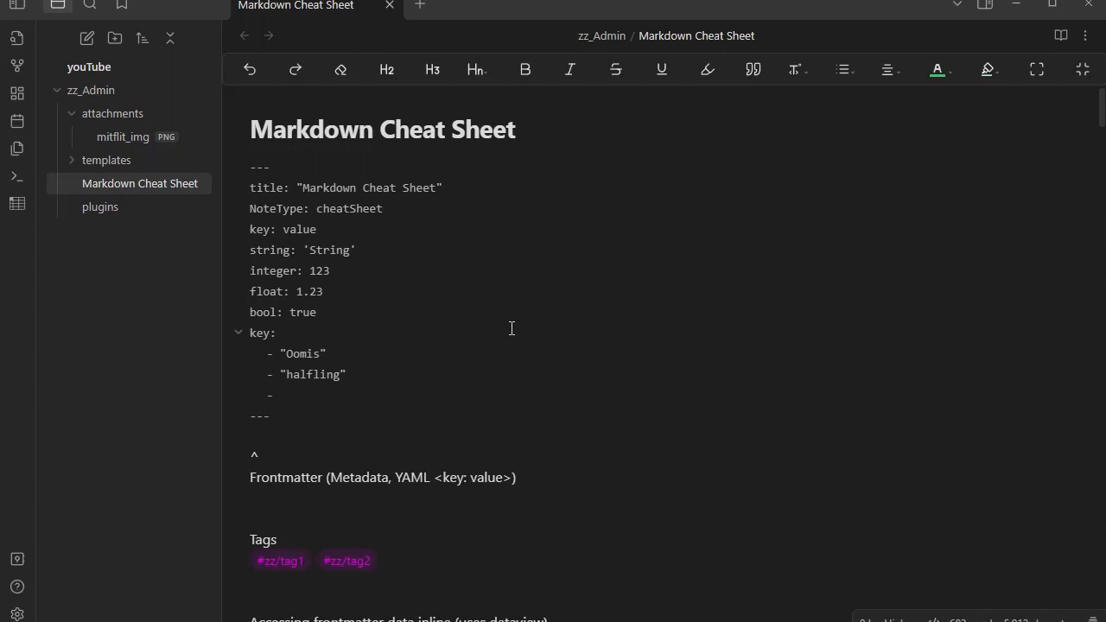
{"action": "key", "text": "Tab"}
{"action": "type", "text": "Ghostwise"}
{"action": "key", "text": "shift+Left"}
{"action": "key", "text": "shift+Left"}
{"action": "key", "text": "shift+Left"}
{"action": "key", "text": "shift+Left"}
{"action": "key", "text": "shift+Left"}
{"action": "key", "text": "shift+Left"}
{"action": "key", "text": "shift+Left"}
{"action": "key", "text": "shift+Left"}
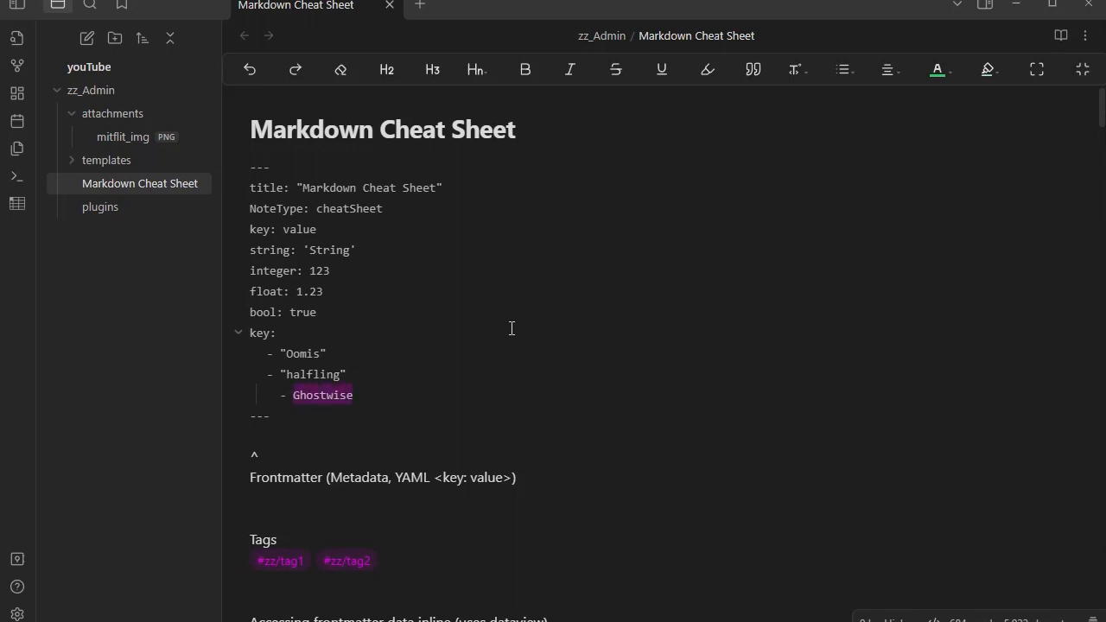
{"action": "type", "text": "'"}
{"action": "key", "text": "Right"}
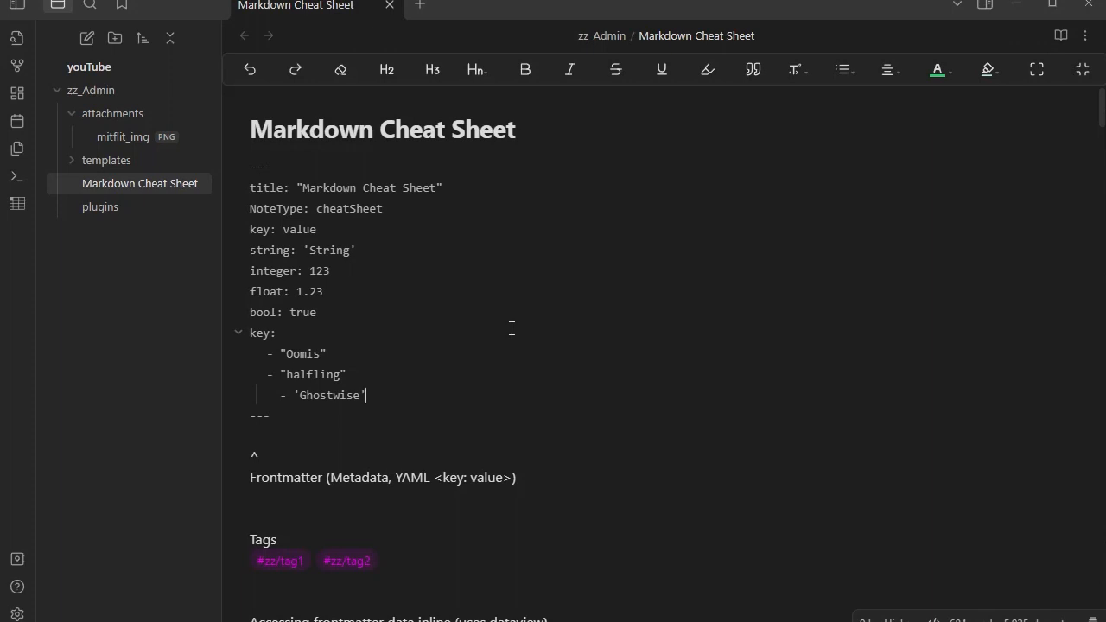
Step: Add Druid as an unquoted item of the key list, back at the outer indentation level, and start a new line below it
{"action": "key", "text": "Return"}
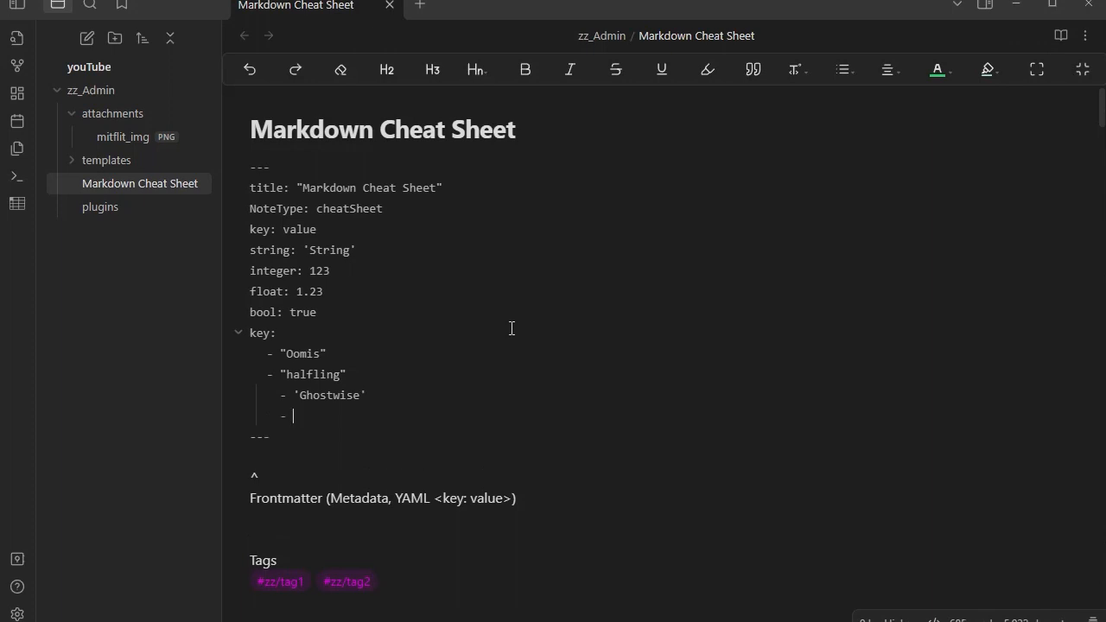
{"action": "key", "text": "shift+Tab"}
{"action": "type", "text": "Druid"}
{"action": "key", "text": "Return"}
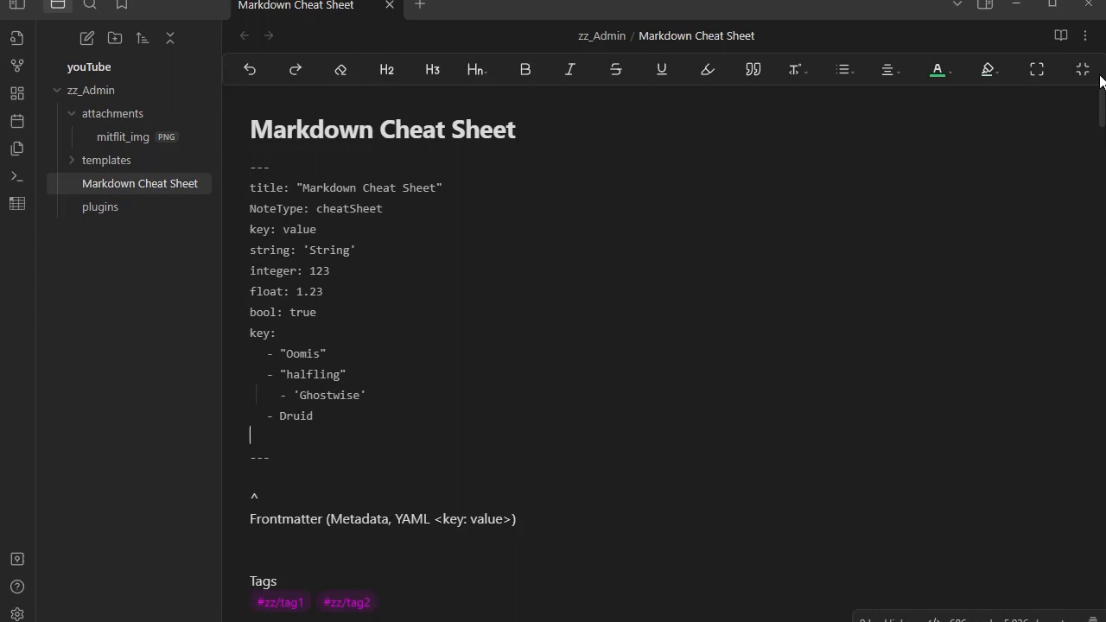
Step: Try the nested 'Ghostwise' item without its dash, compare the note in reading view, and restore the dash
{"action": "left_click", "coordinate": [1063, 37]}
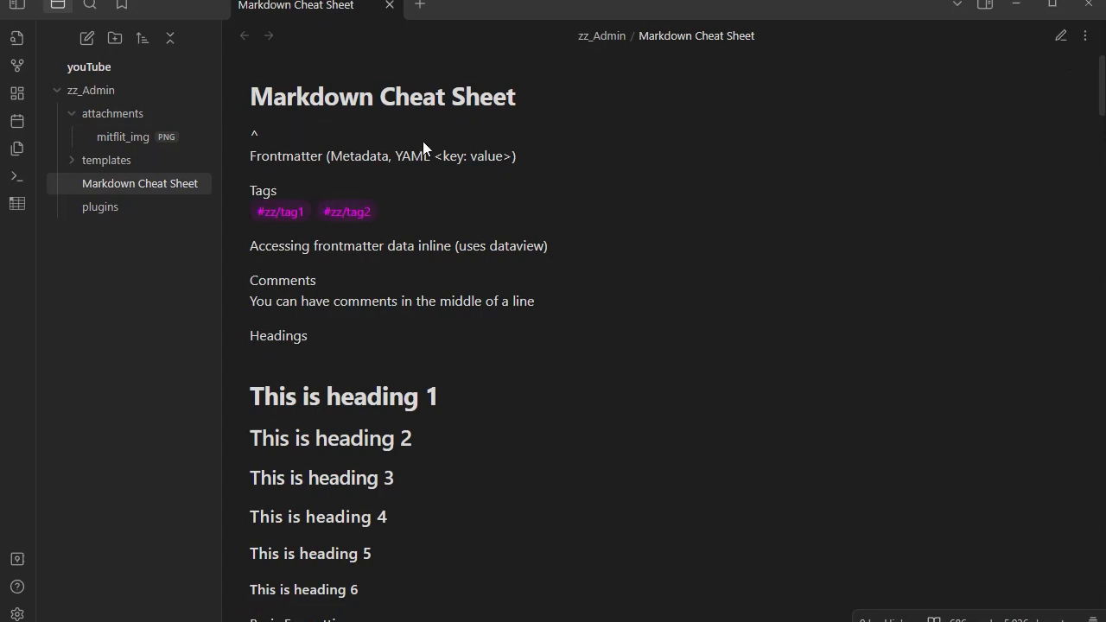
{"action": "left_click", "coordinate": [1062, 37]}
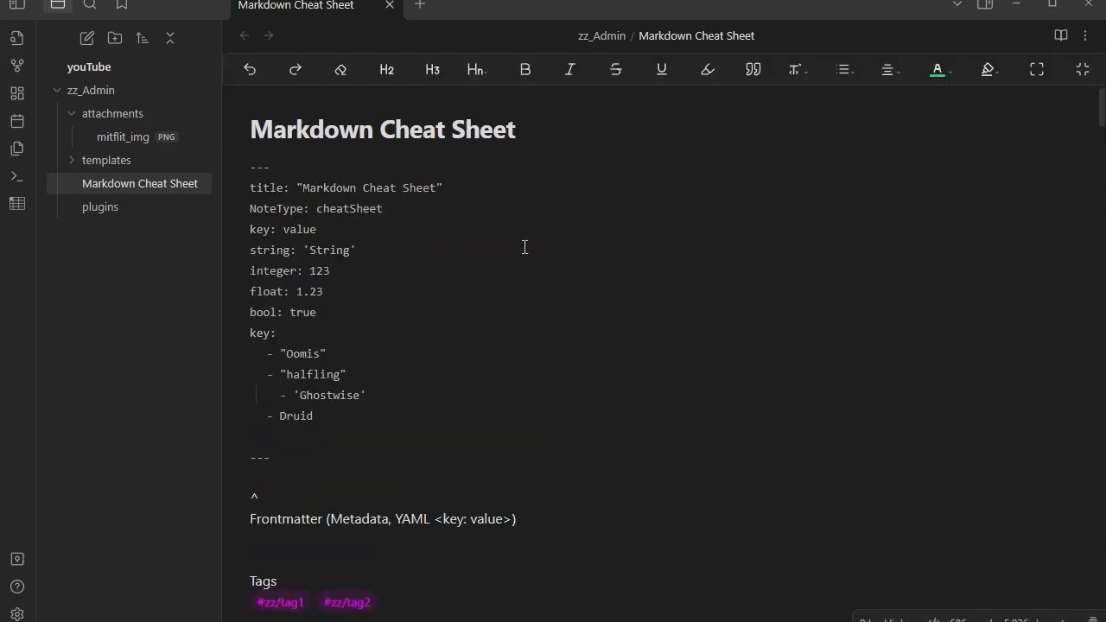
{"action": "left_click", "coordinate": [288, 397]}
{"action": "key", "text": "BackSpace"}
{"action": "left_click", "coordinate": [1058, 37]}
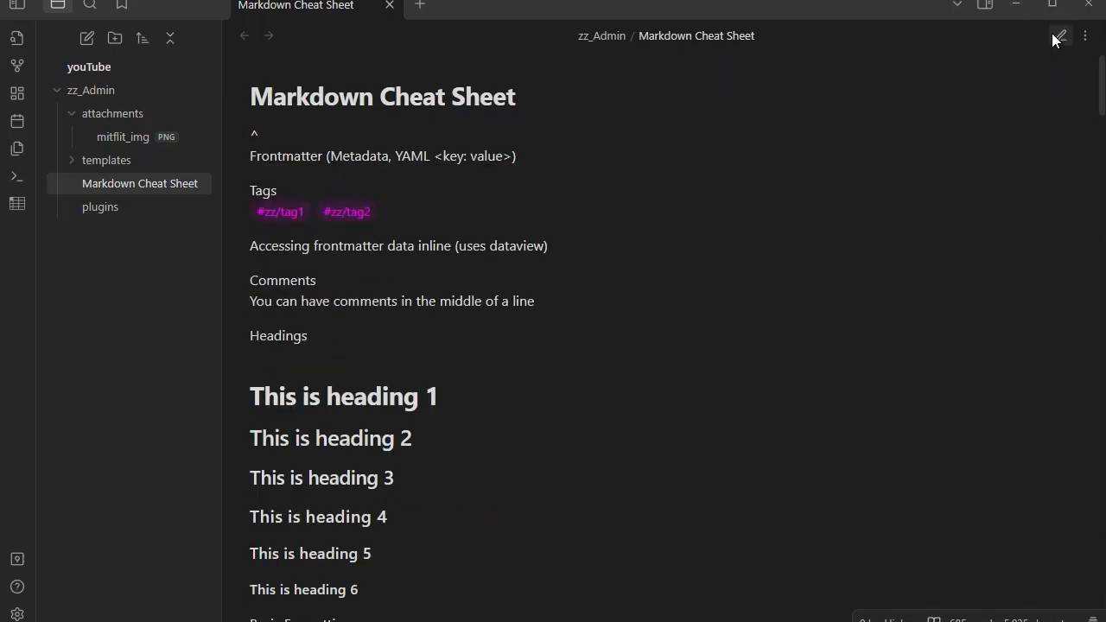
{"action": "left_click", "coordinate": [1060, 37]}
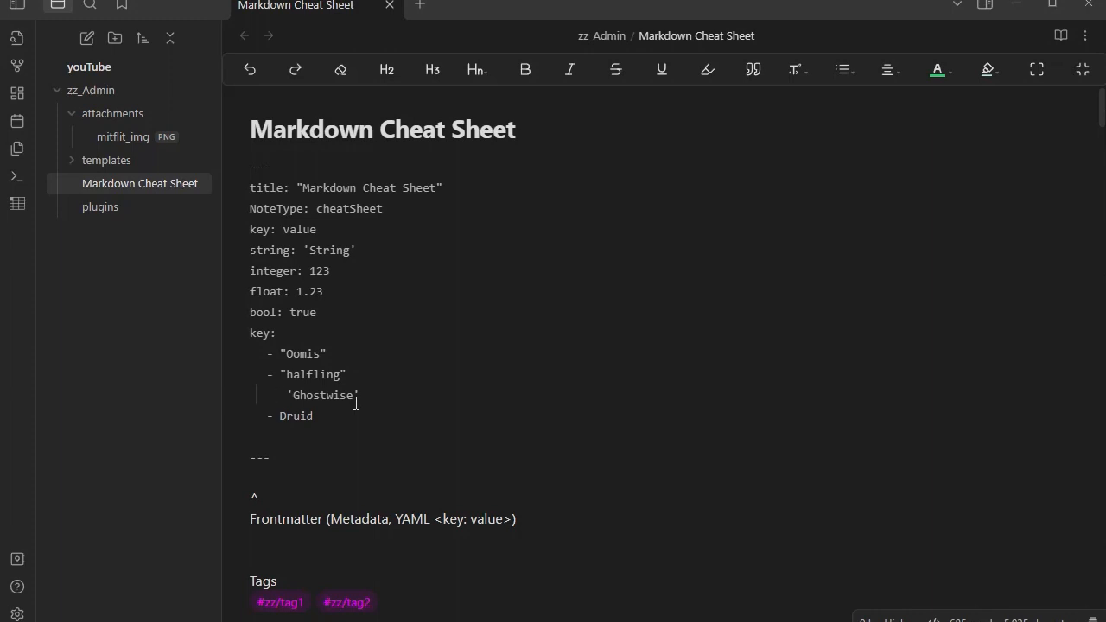
{"action": "type", "text": "-"}
Step: Insert "Properties," before Metadata in the parentheses of the Frontmatter line
{"action": "left_click", "coordinate": [334, 519]}
{"action": "type", "text": "Proper"}
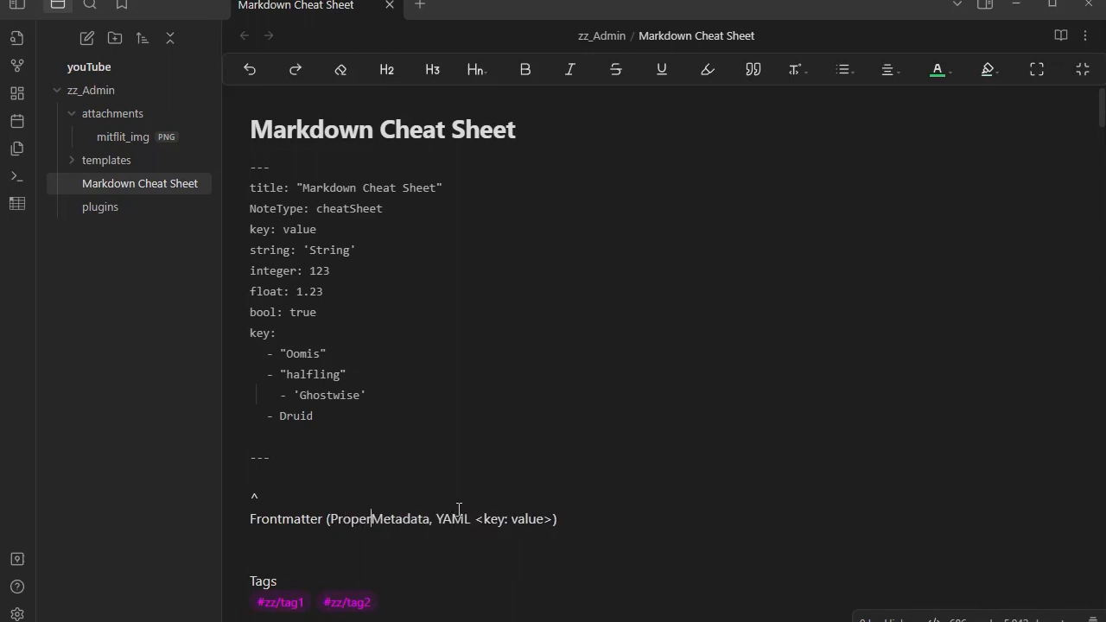
{"action": "type", "text": "ties,"}
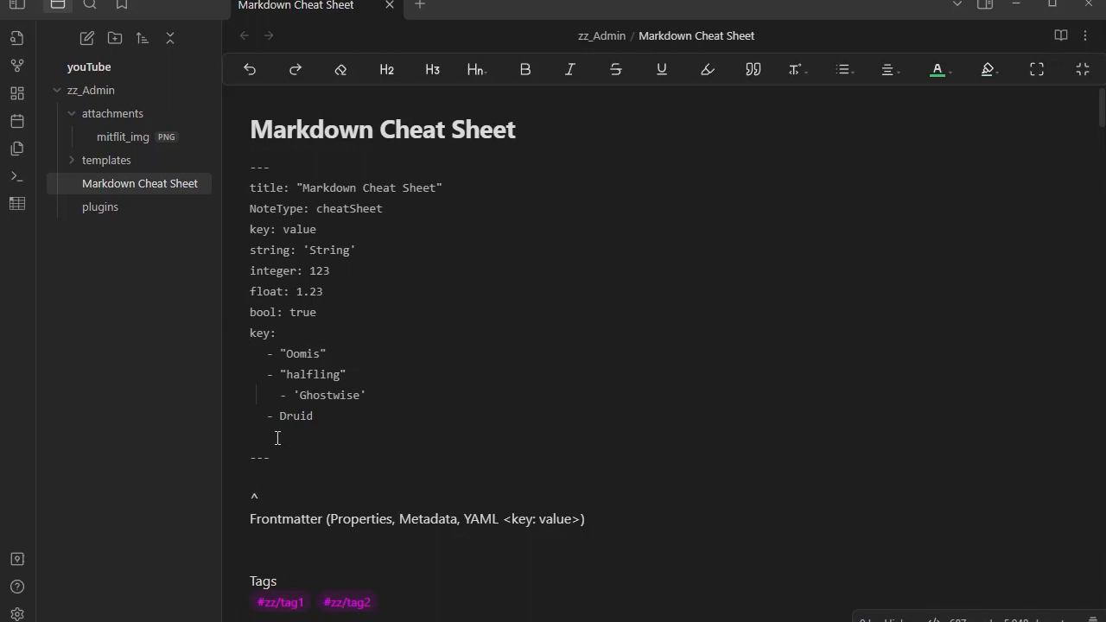
Step: Add the frontmatter property date: 1972-07-15 below the key list
{"action": "type", "text": "date:"}
{"action": "type", "text": "2"}
{"action": "key", "text": "BackSpace"}
{"action": "type", "text": "1972-07-15"}
{"action": "key", "text": "Return"}
Step: Add a time property below date, reusing a copy of the date value to make 1972-07-15T07:00
{"action": "type", "text": "time:"}
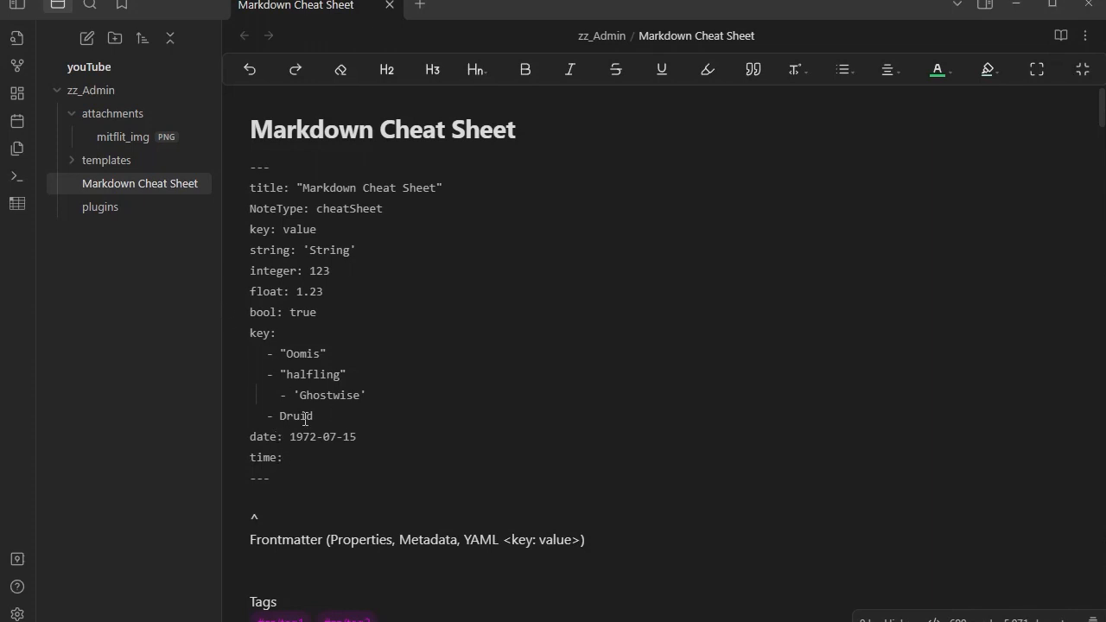
{"action": "left_click_drag", "start_coordinate": [290, 437], "coordinate": [357, 439]}
{"action": "key", "text": "ctrl+c"}
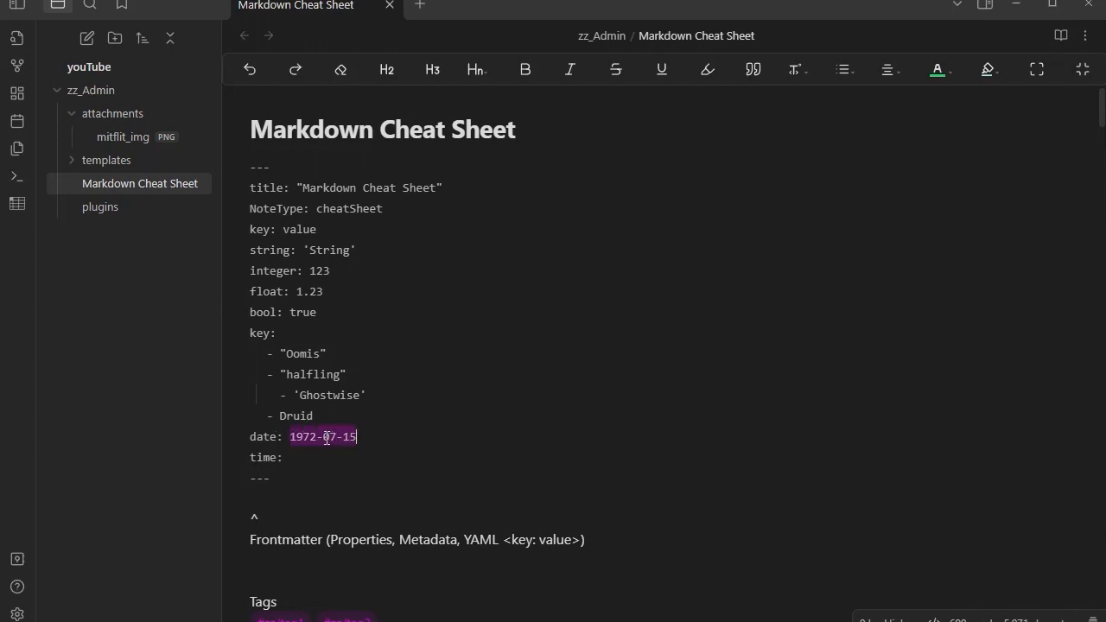
{"action": "left_click", "coordinate": [323, 465]}
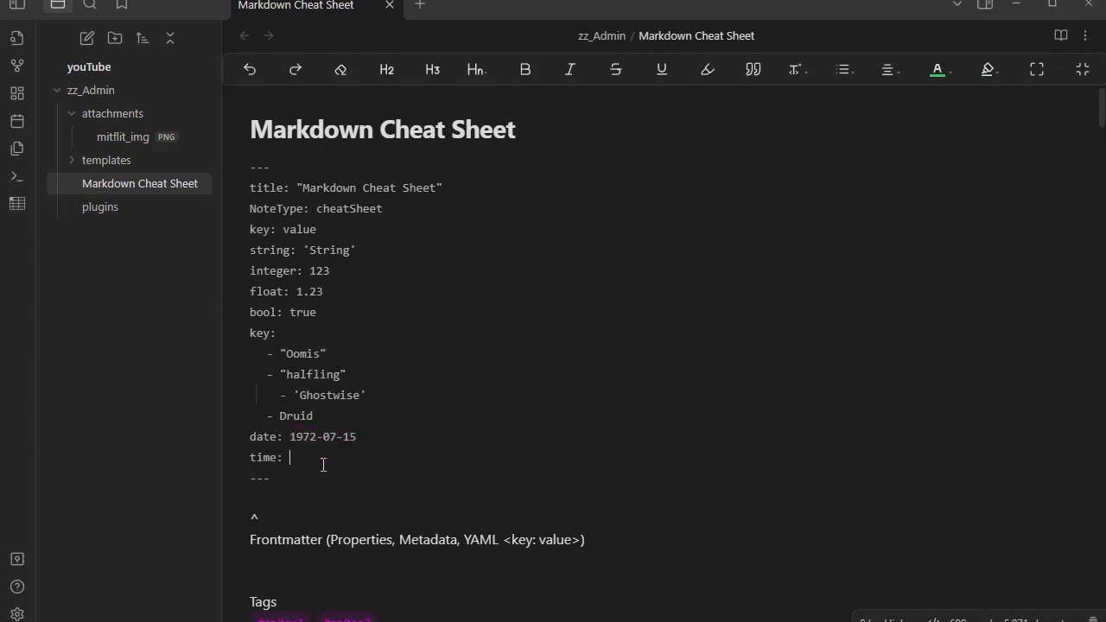
{"action": "key", "text": "ctrl+v"}
{"action": "type", "text": "T"}
{"action": "type", "text": "09"}
{"action": "type", "text": ":"}
{"action": "type", "text": "00"}
{"action": "key", "text": "Up"}
Step: Set Properties in document to Source in the editor settings and compare the note in reading and editing view
{"action": "left_click", "coordinate": [16, 614]}
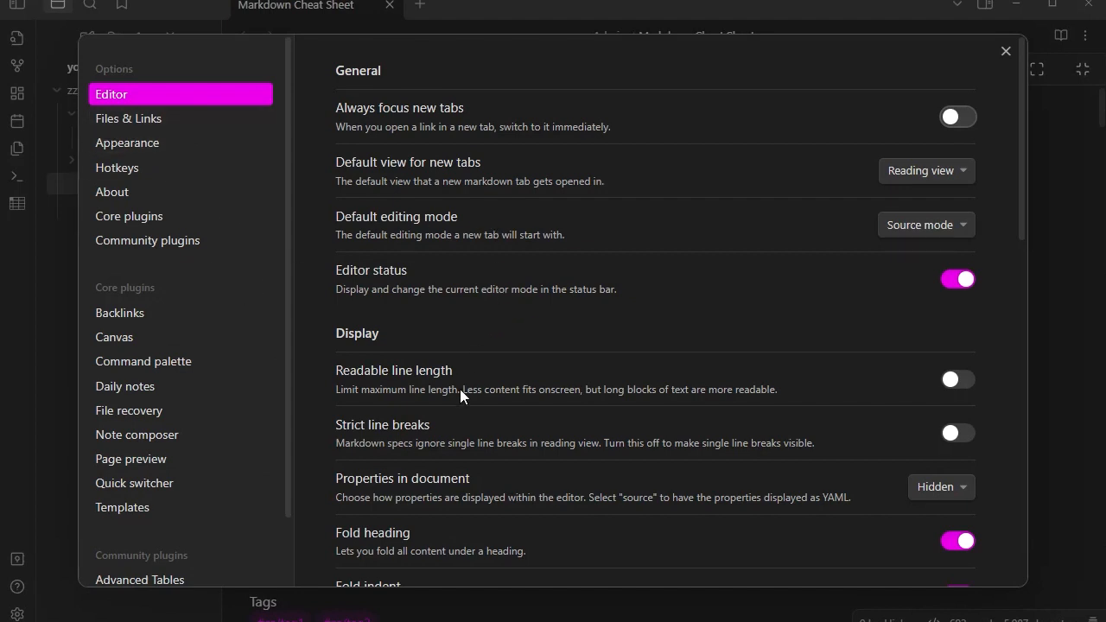
{"action": "left_click", "coordinate": [951, 488]}
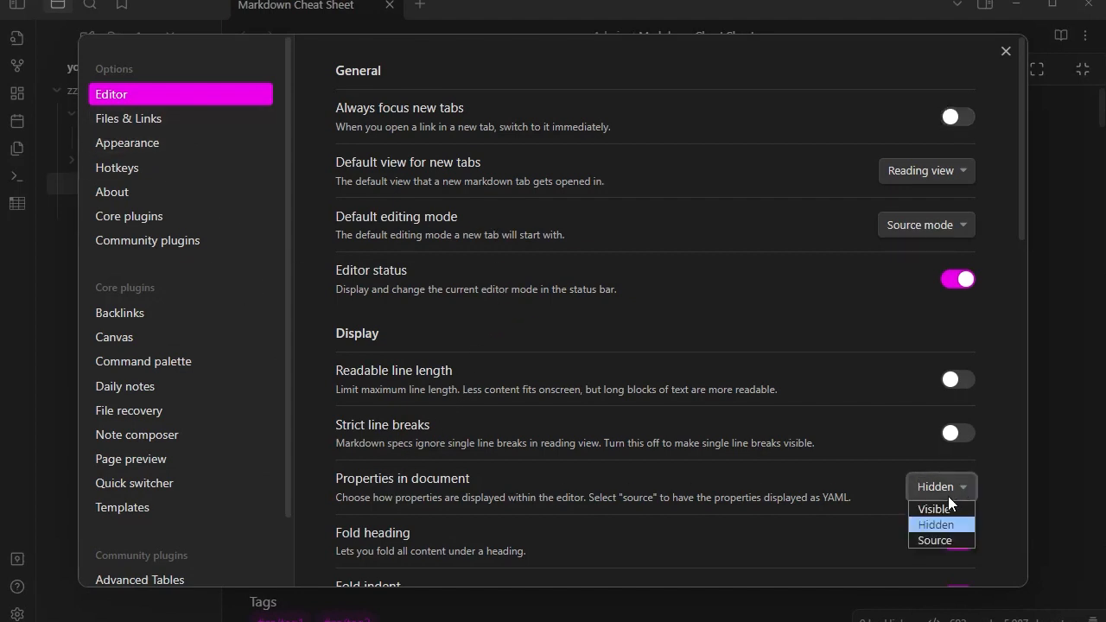
{"action": "left_click", "coordinate": [927, 540]}
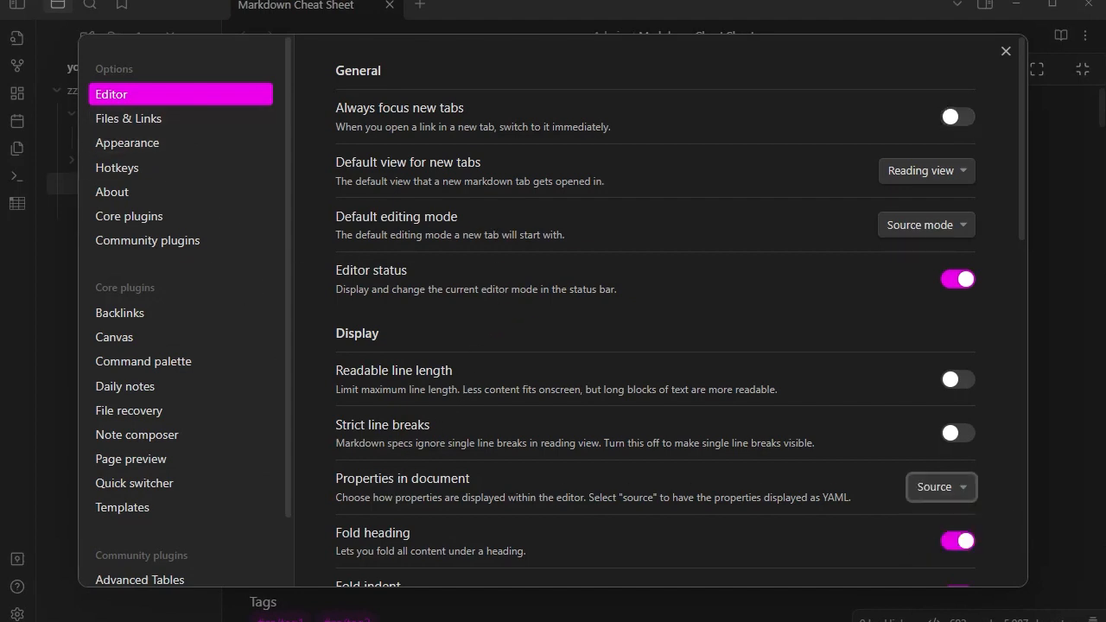
{"action": "left_click", "coordinate": [1007, 51]}
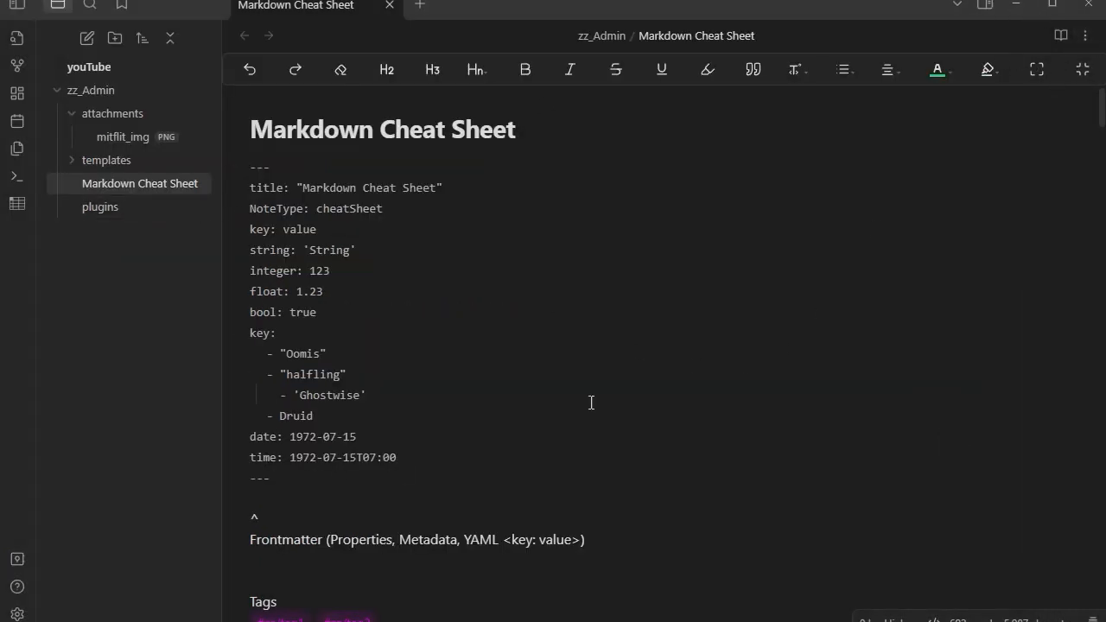
{"action": "left_click", "coordinate": [1062, 37]}
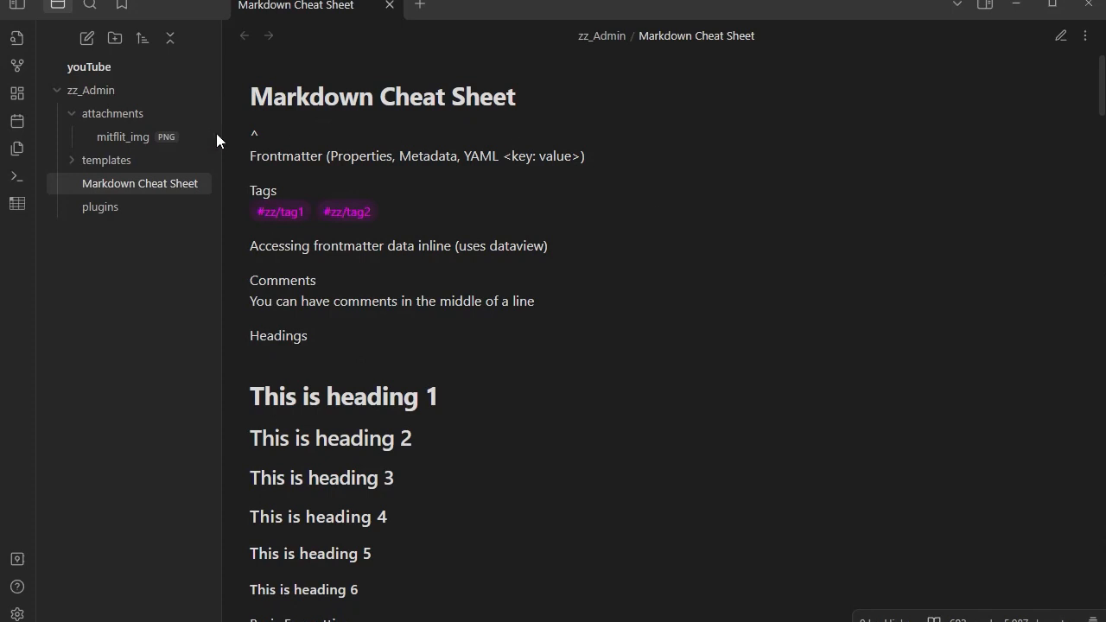
{"action": "left_click", "coordinate": [1062, 36]}
{"action": "scroll", "coordinate": [852, 218], "scroll_direction": "down", "scroll_amount": 5}
{"action": "scroll", "coordinate": [851, 218], "scroll_direction": "up", "scroll_amount": 5}
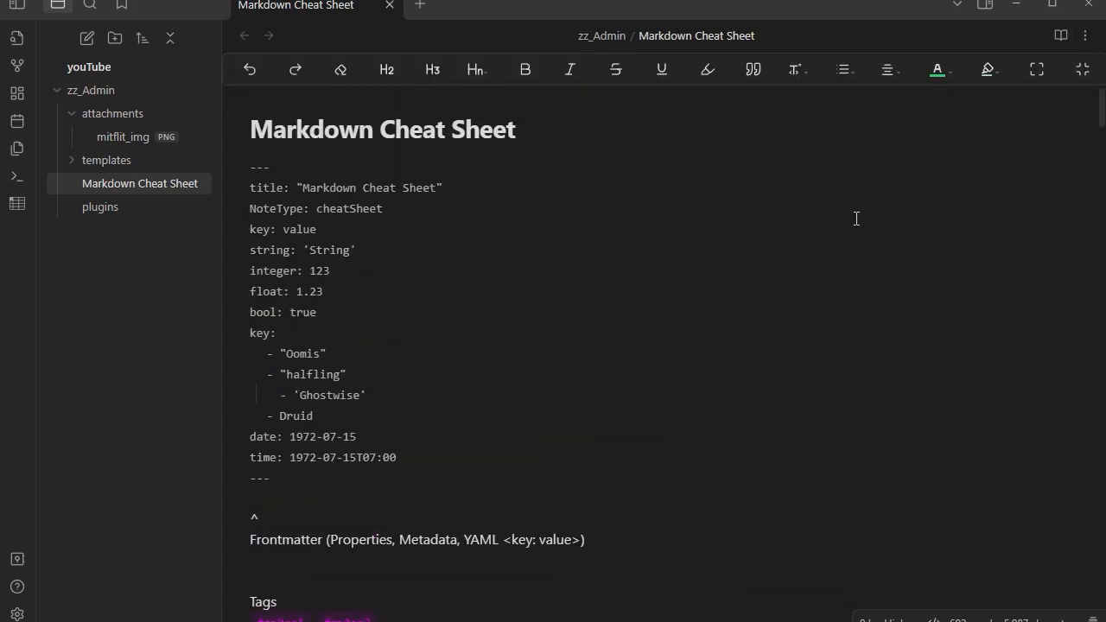
Step: Set Properties in document to Visible in the editor settings and check the note in reading view
{"action": "left_click", "coordinate": [16, 614]}
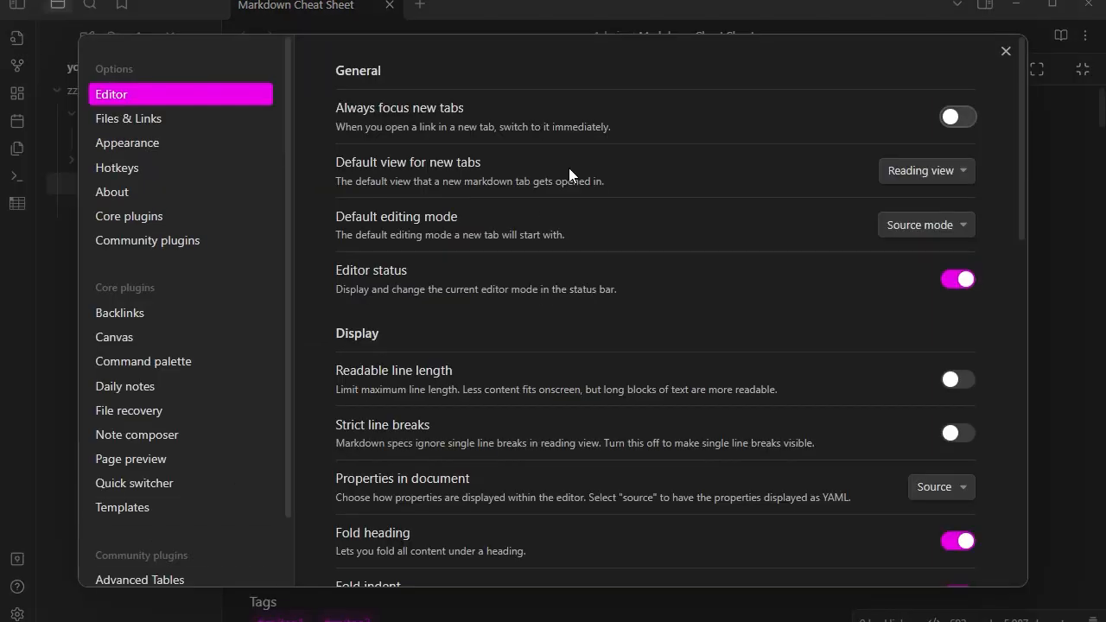
{"action": "left_click", "coordinate": [946, 490]}
{"action": "left_click", "coordinate": [934, 510]}
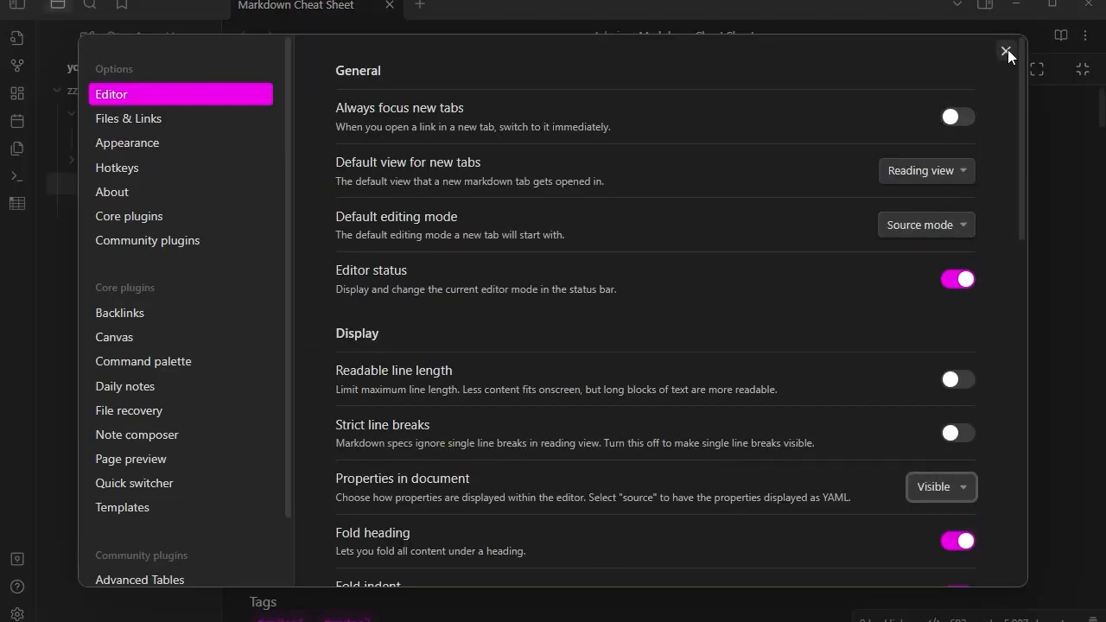
{"action": "left_click", "coordinate": [1006, 51]}
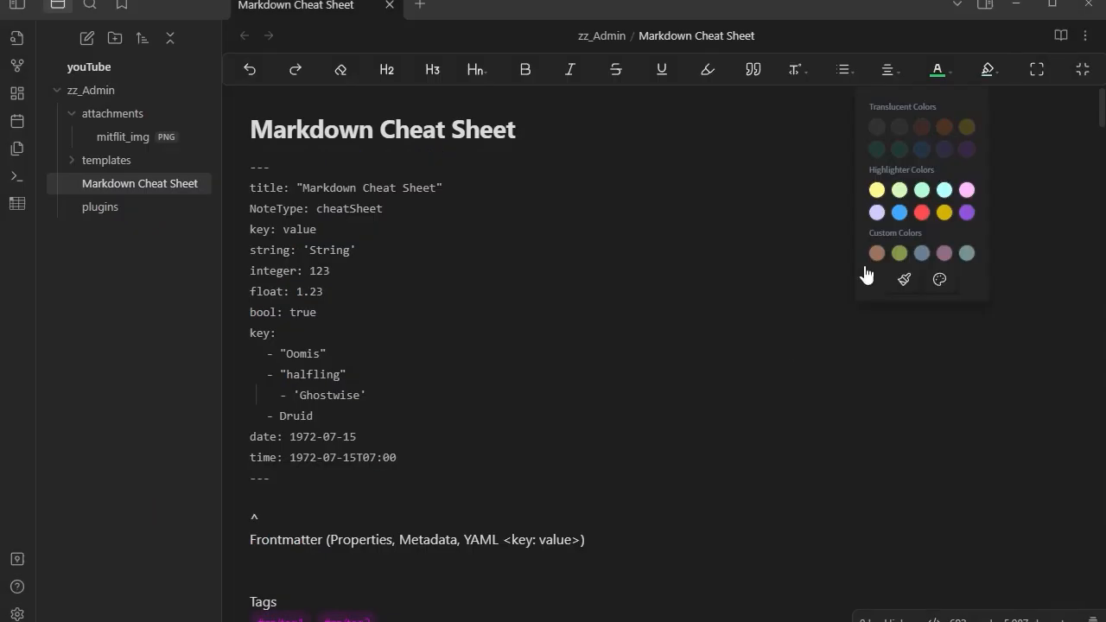
{"action": "left_click", "coordinate": [1059, 37]}
{"action": "scroll", "coordinate": [543, 252], "scroll_direction": "down", "scroll_amount": 1}
{"action": "scroll", "coordinate": [545, 252], "scroll_direction": "up", "scroll_amount": 1}
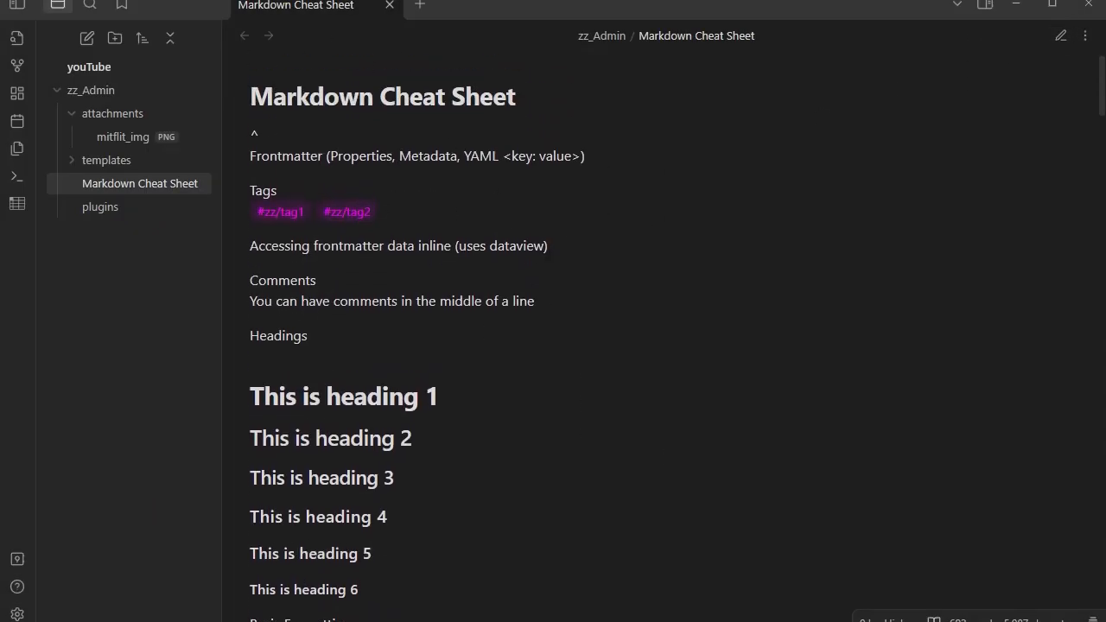
{"action": "left_click", "coordinate": [1059, 38]}
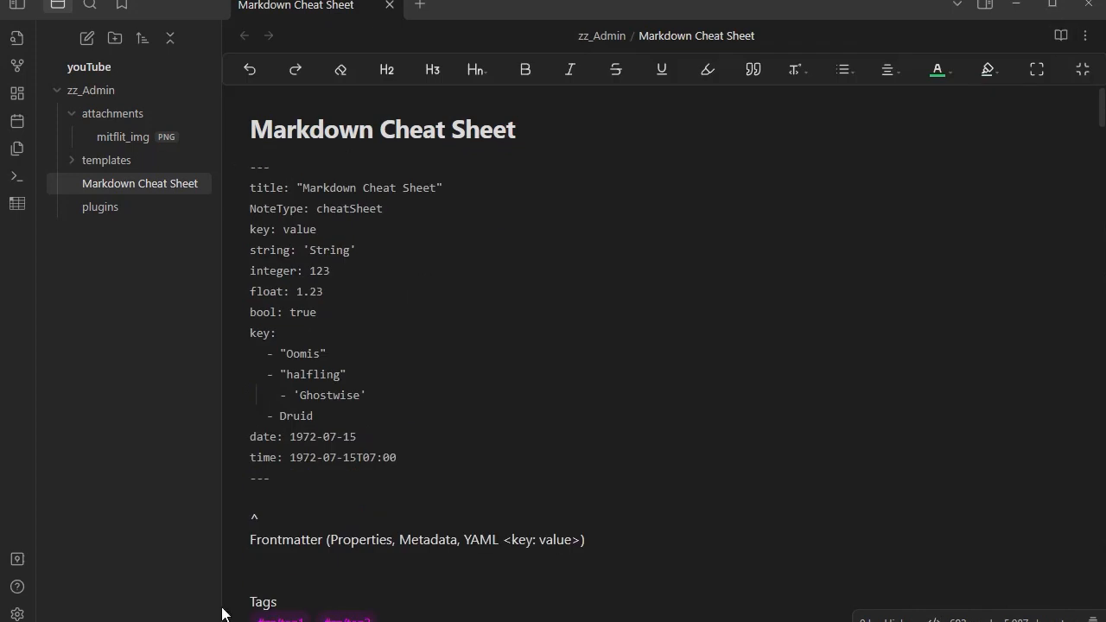
Step: Recheck the Properties in document setting, keep it at Visible, and look over the file and link settings
{"action": "left_click", "coordinate": [16, 614]}
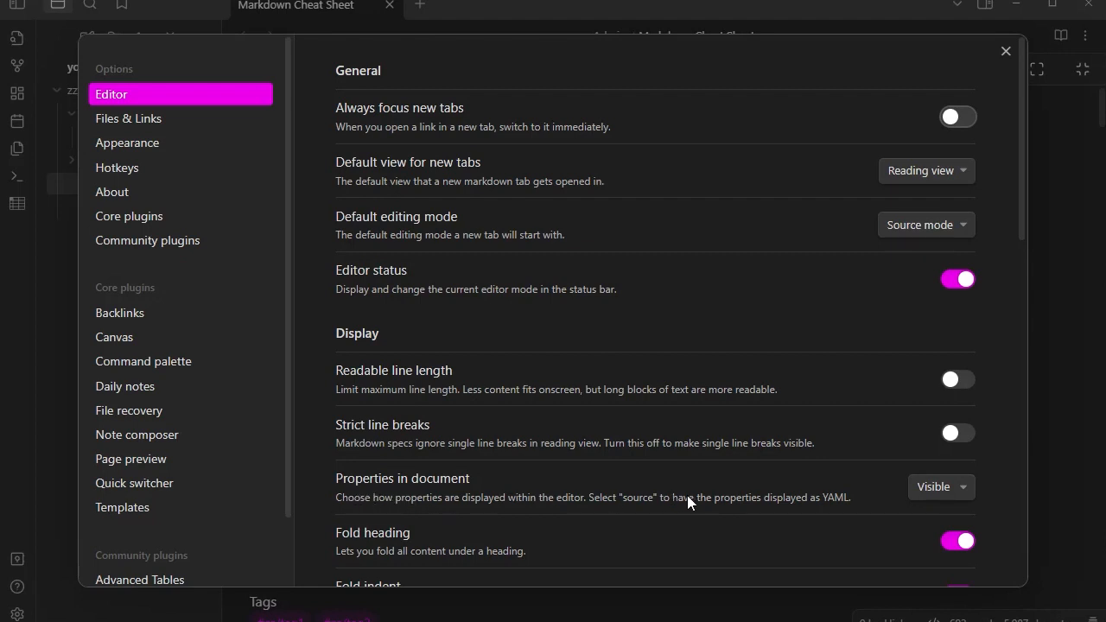
{"action": "left_click", "coordinate": [959, 489]}
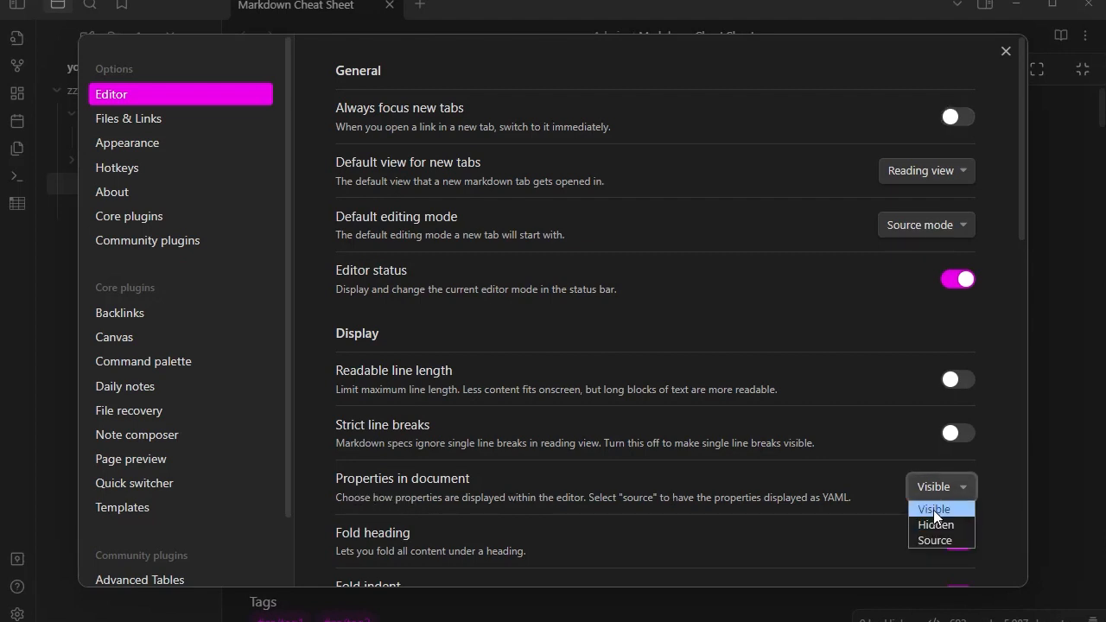
{"action": "left_click", "coordinate": [934, 510]}
{"action": "left_click", "coordinate": [137, 116]}
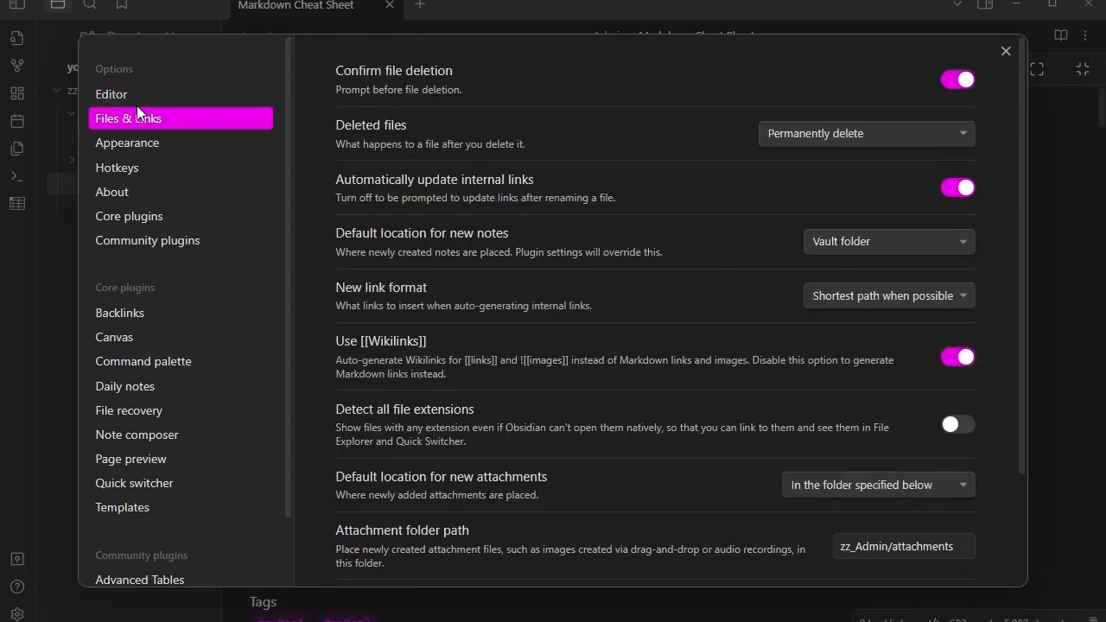
{"action": "left_click", "coordinate": [135, 95]}
{"action": "left_click", "coordinate": [1006, 50]}
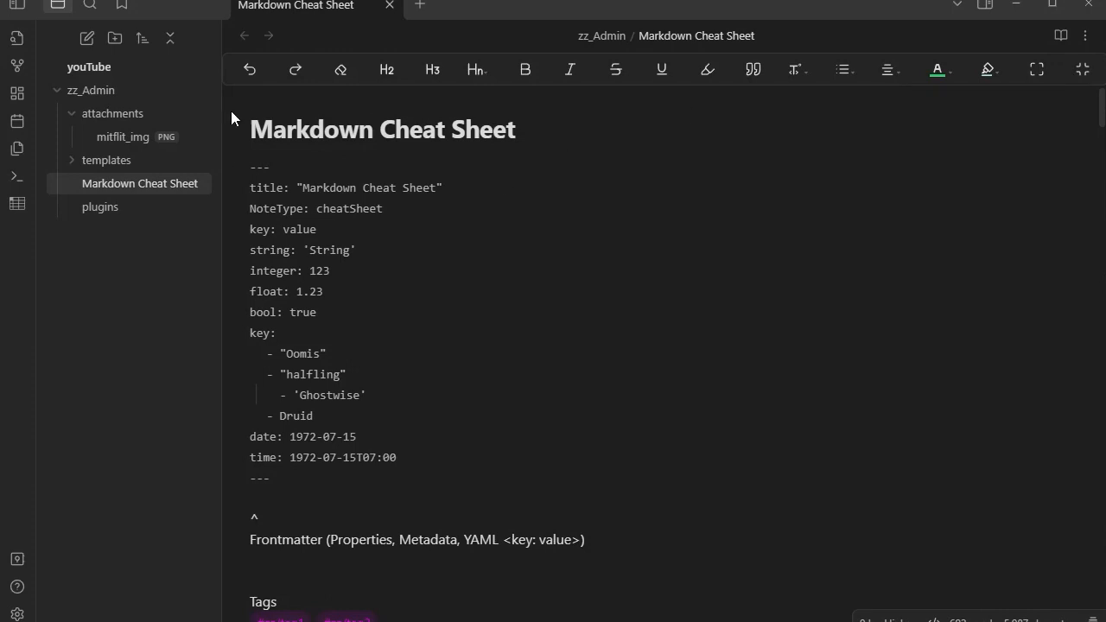
Step: Switch the note to reading view and run the command that shows the file properties view, found by searching "proper"
{"action": "left_click", "coordinate": [1061, 36]}
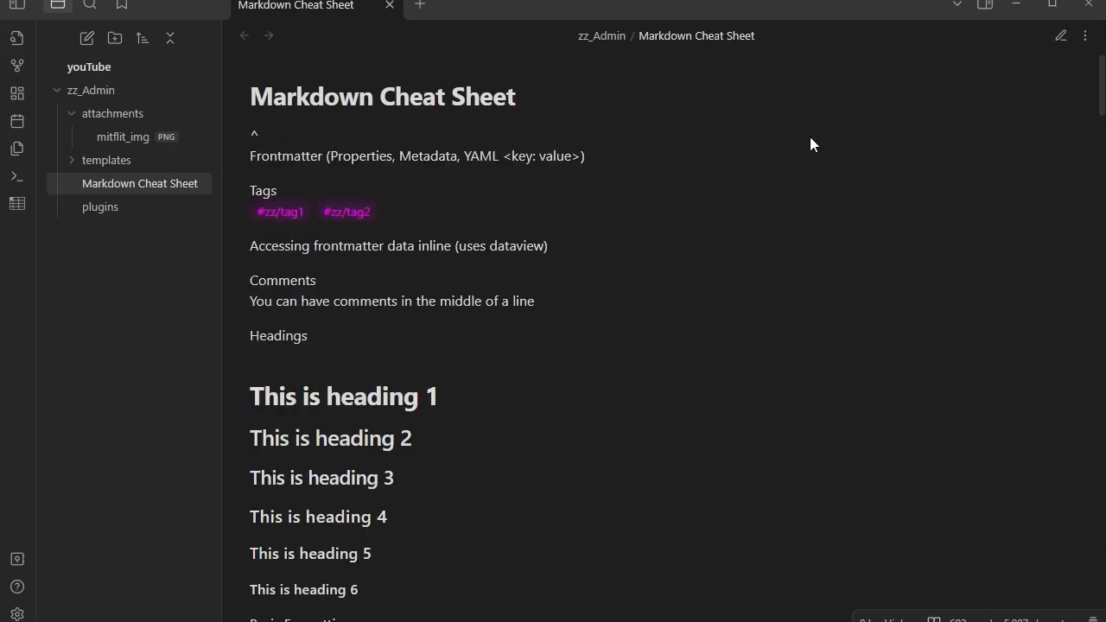
{"action": "left_click_drag", "start_coordinate": [1099, 85], "coordinate": [1081, 56]}
{"action": "key", "text": "ctrl+p"}
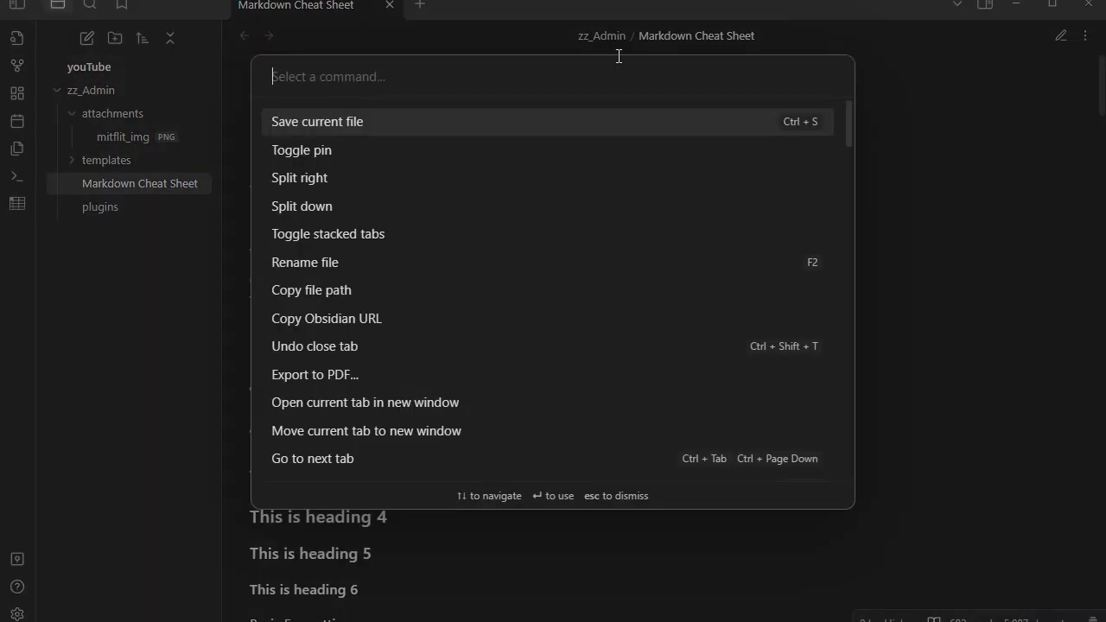
{"action": "type", "text": "proper"}
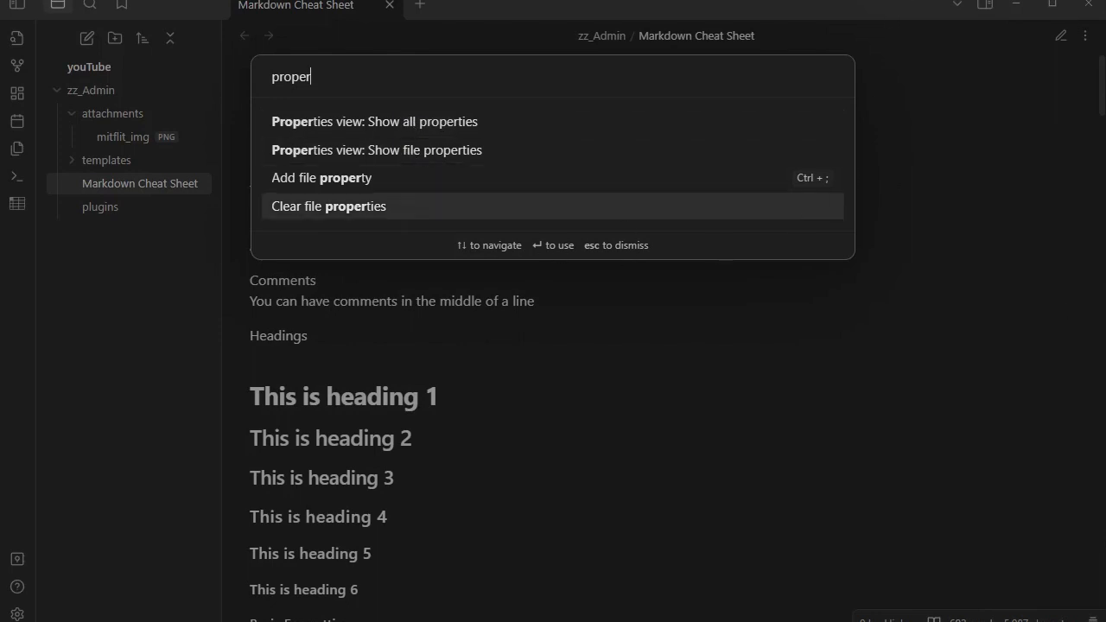
{"action": "left_click", "coordinate": [318, 154]}
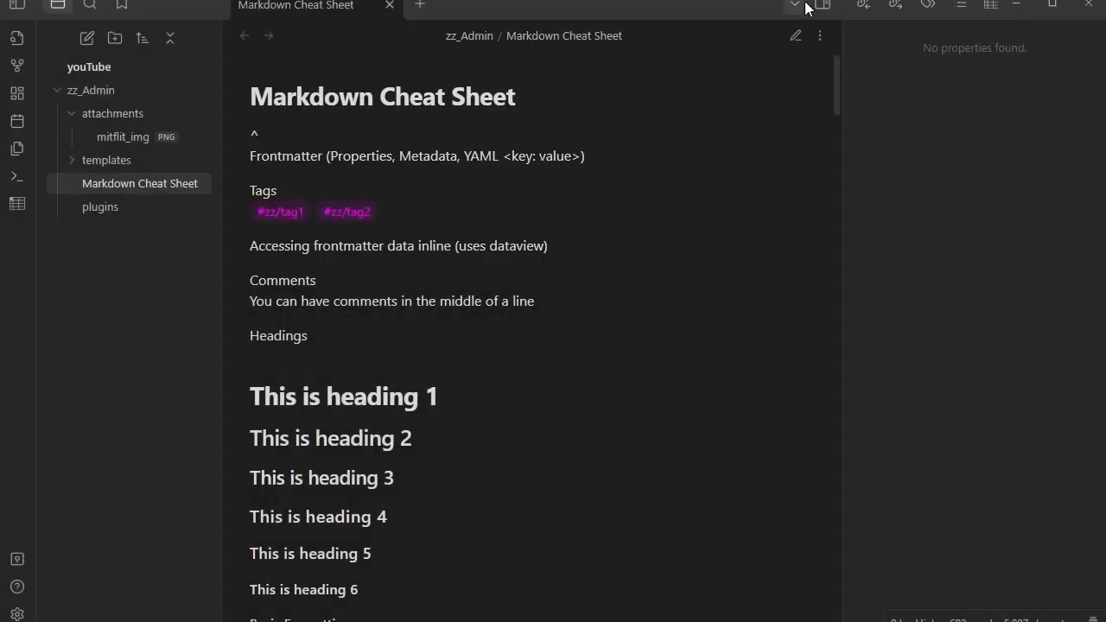
Step: Compare the note in editing and reading view and examine its frontmatter block against the file properties view
{"action": "left_click", "coordinate": [794, 36]}
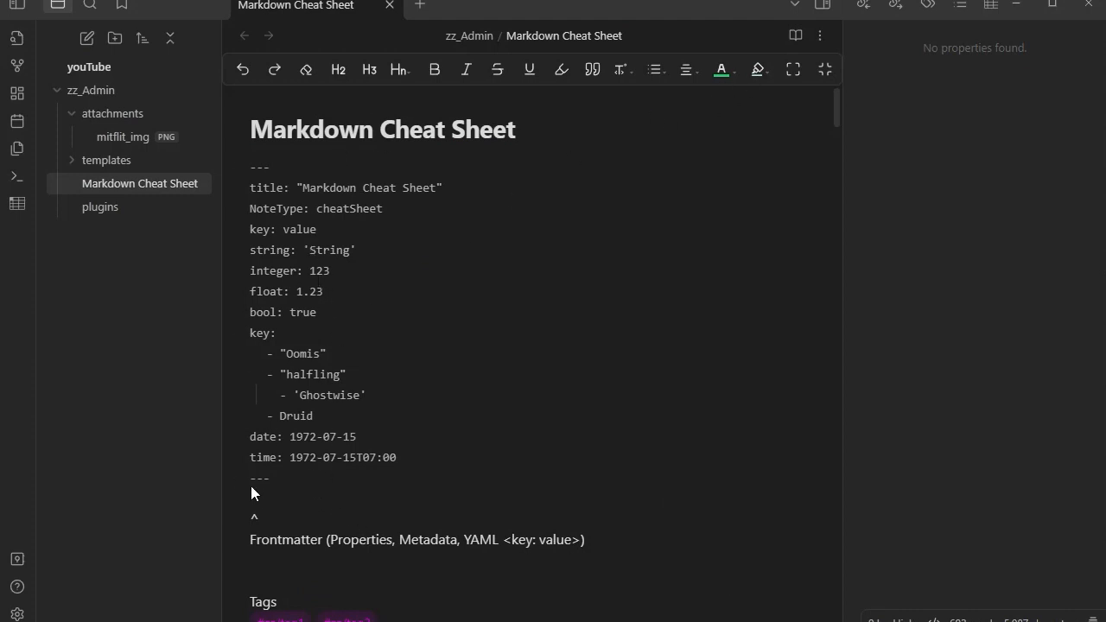
{"action": "left_click", "coordinate": [795, 35]}
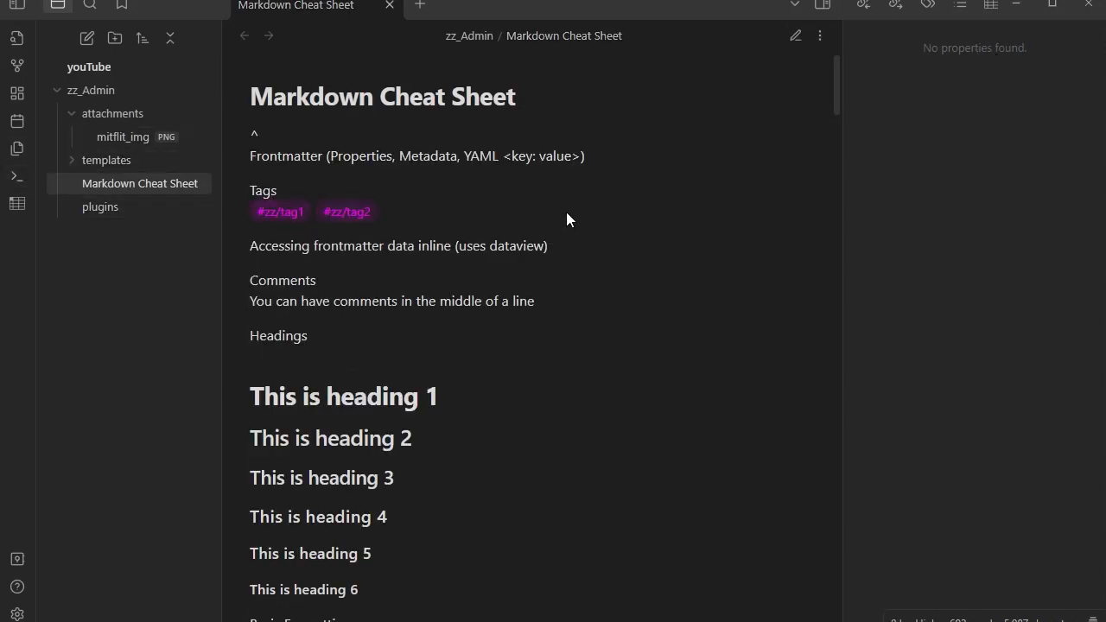
{"action": "left_click", "coordinate": [794, 33]}
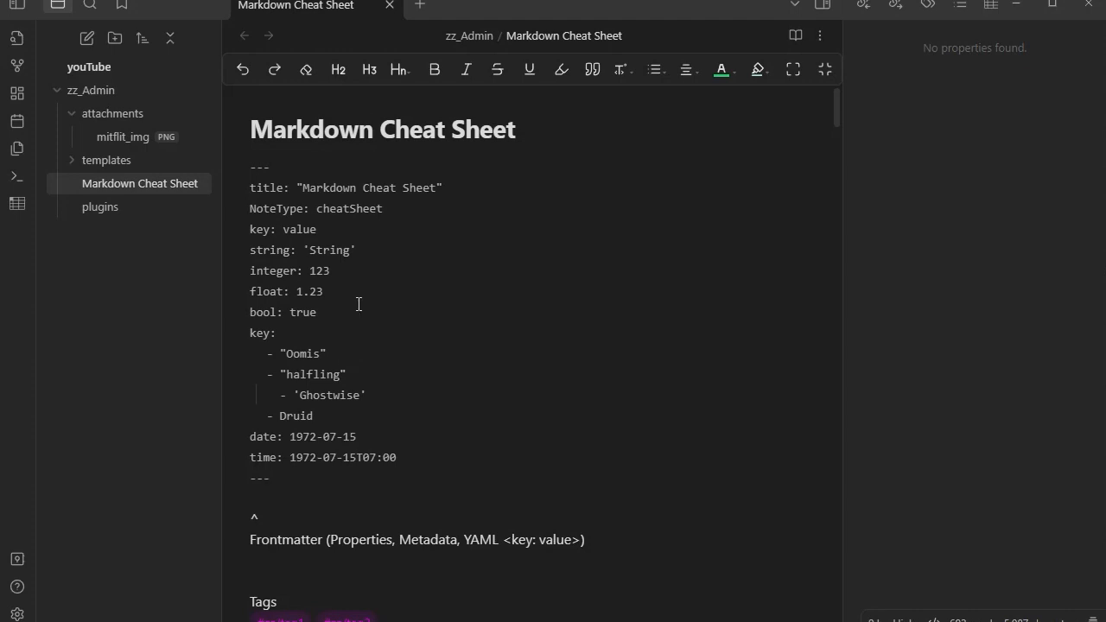
{"action": "scroll", "coordinate": [496, 324], "scroll_direction": "down", "scroll_amount": 2}
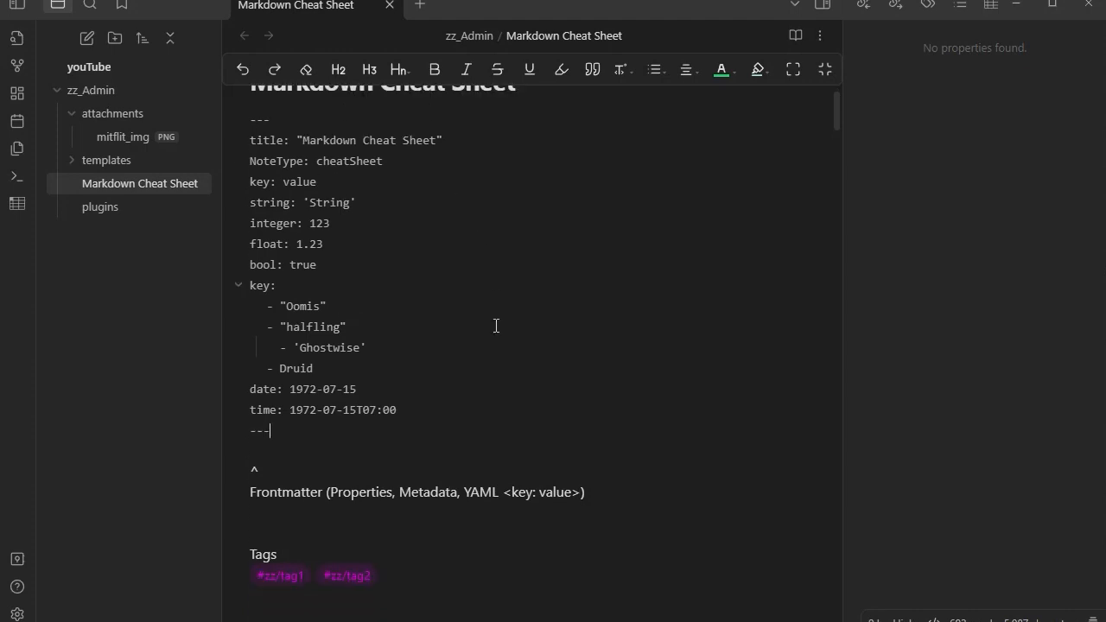
{"action": "scroll", "coordinate": [496, 326], "scroll_direction": "up", "scroll_amount": 2}
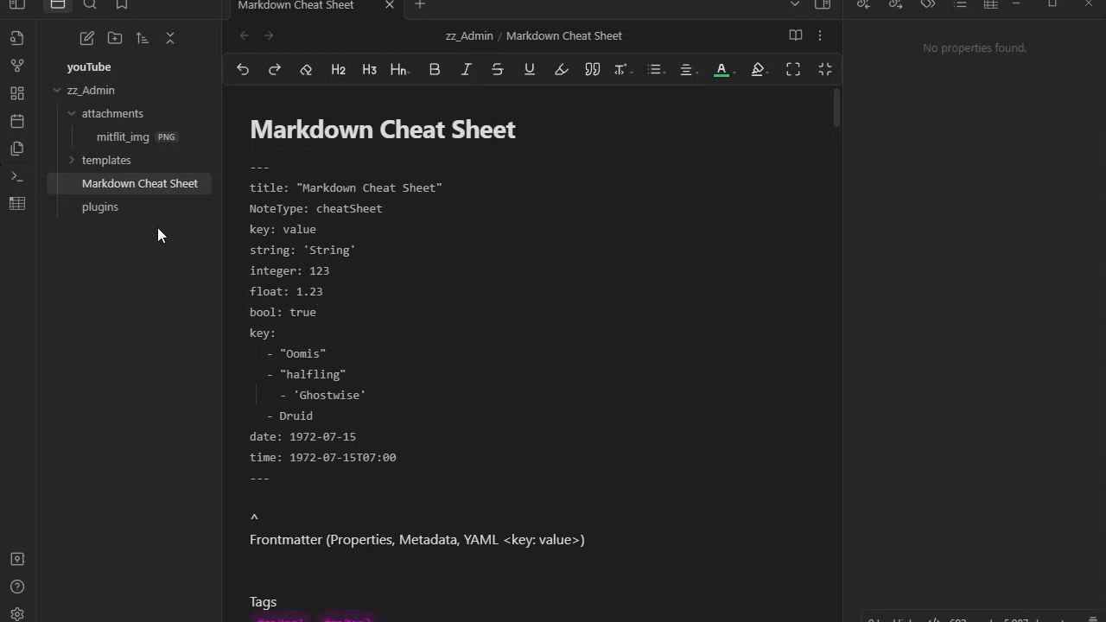
Step: Reload the app without saving and recheck the note in reading view
{"action": "left_click", "coordinate": [13, 177]}
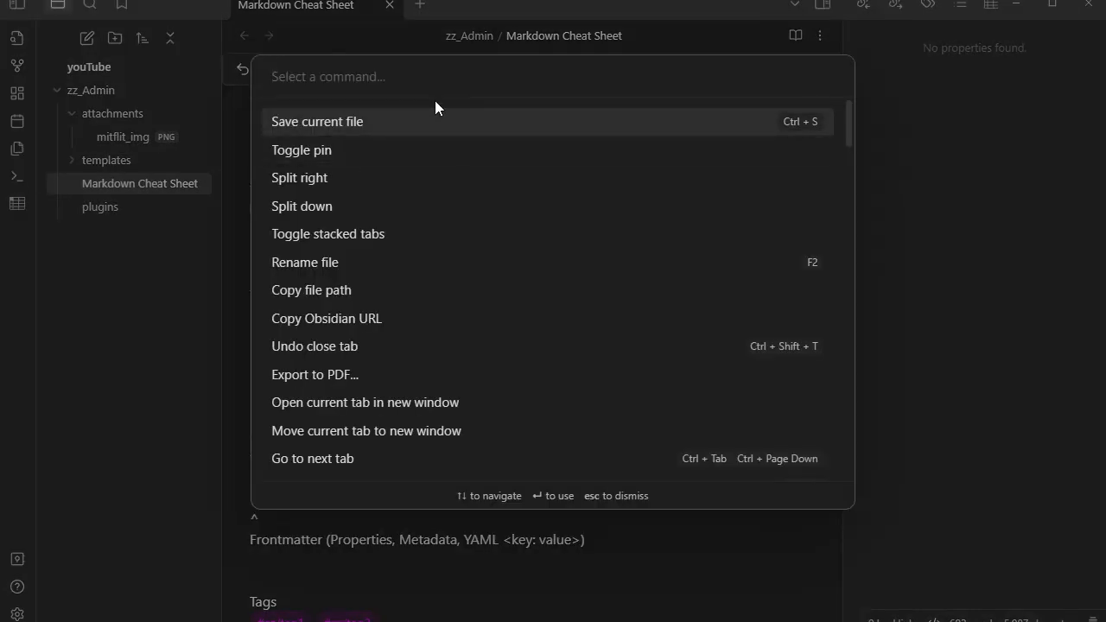
{"action": "type", "text": "rela"}
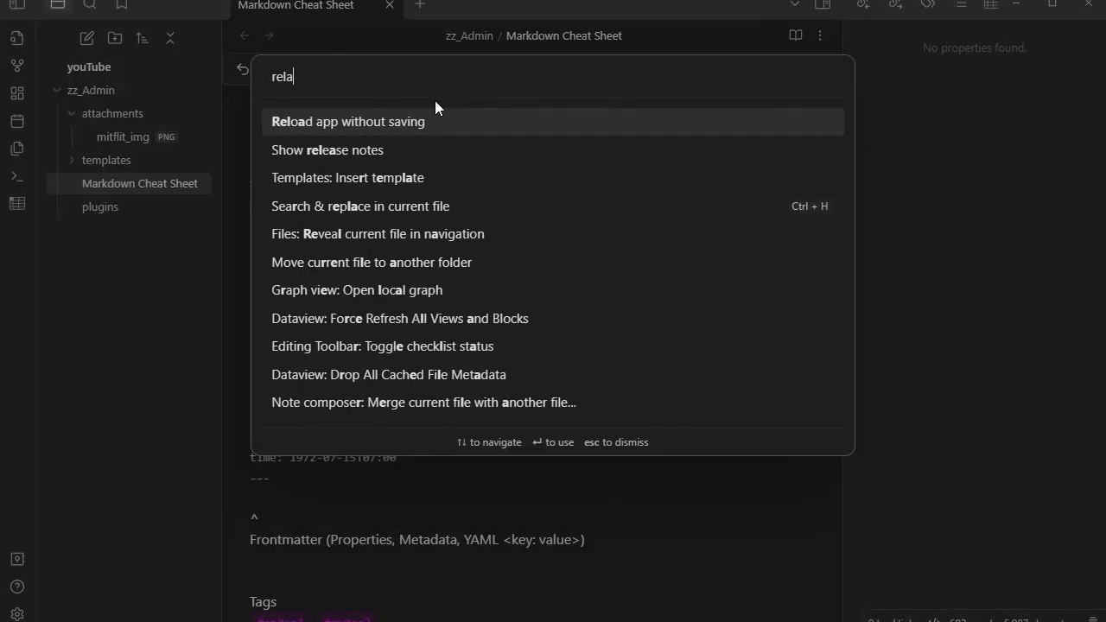
{"action": "key", "text": "BackSpace"}
{"action": "type", "text": "oad"}
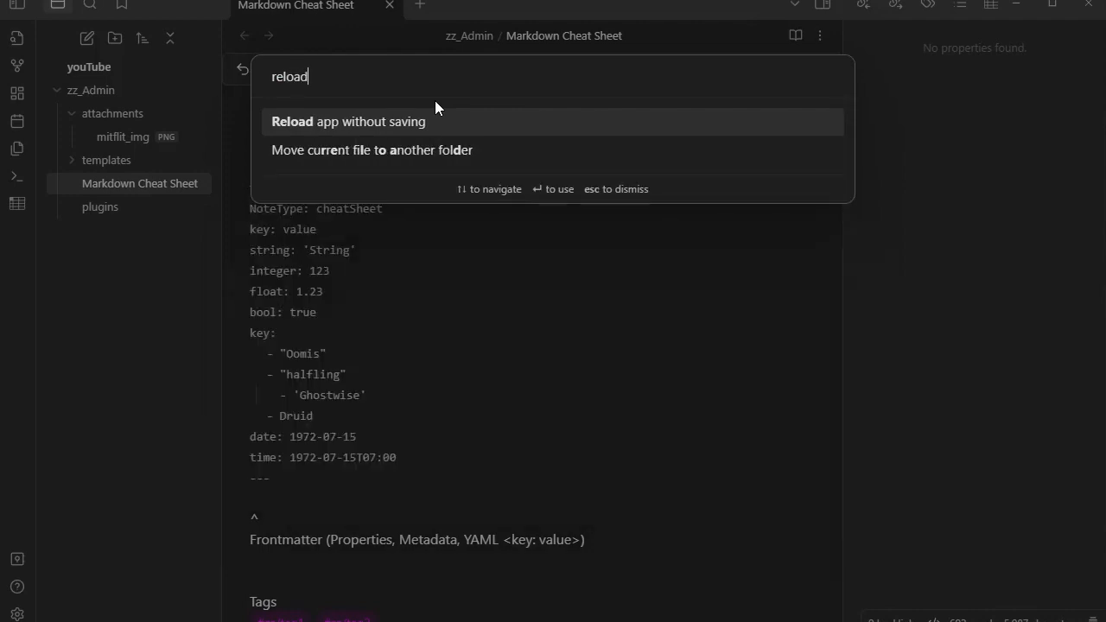
{"action": "key", "text": "Return"}
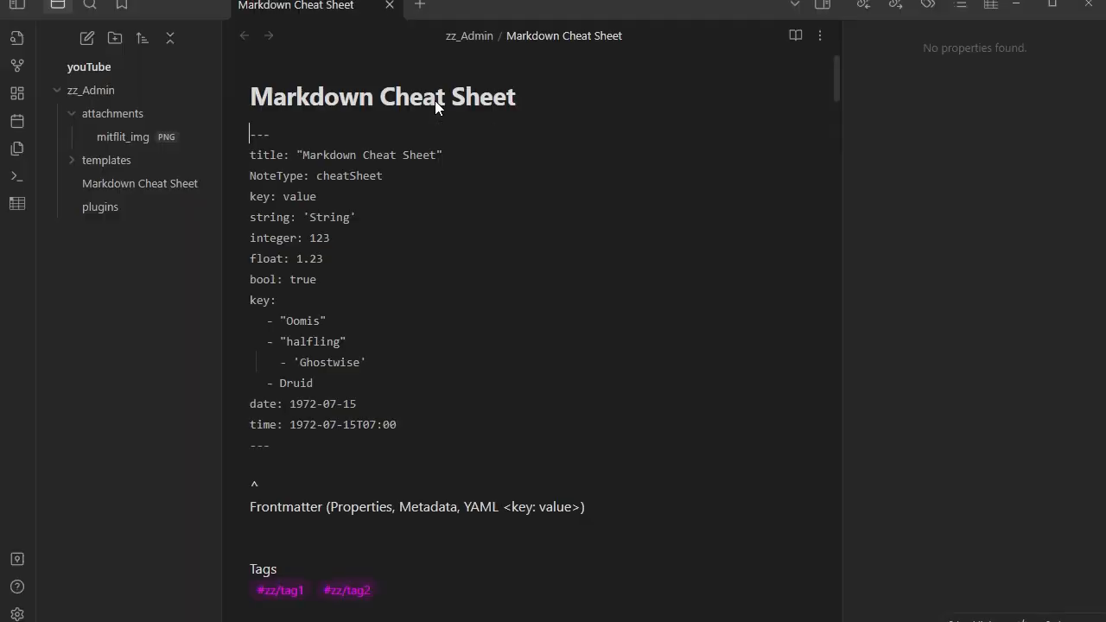
{"action": "left_click", "coordinate": [796, 35]}
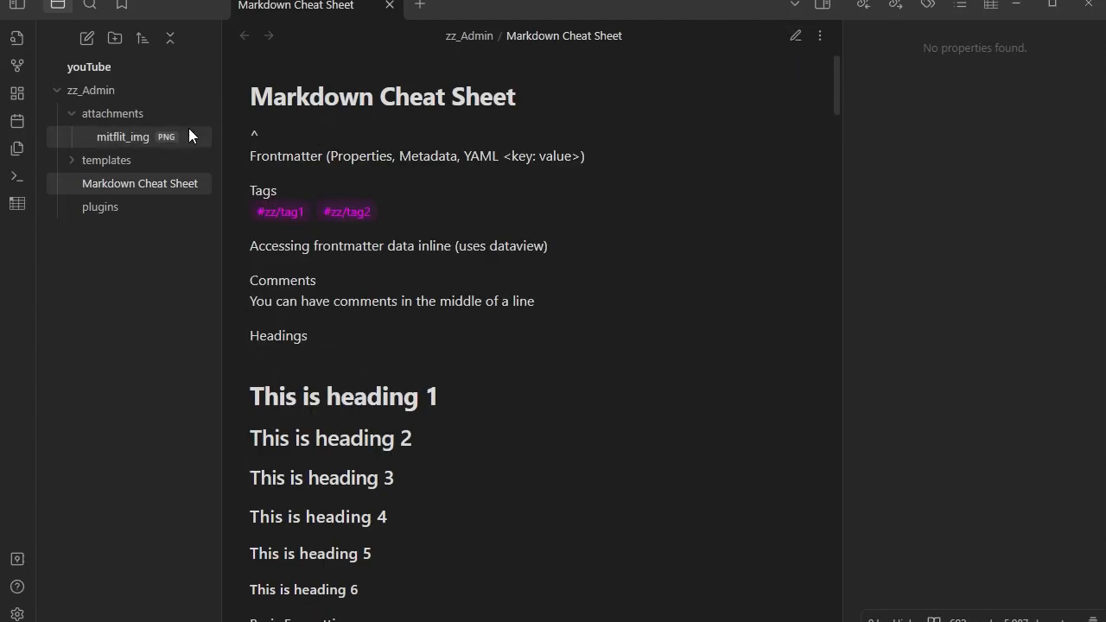
Step: Look through the editor settings from General to Advanced for options affecting property display
{"action": "left_click", "coordinate": [18, 614]}
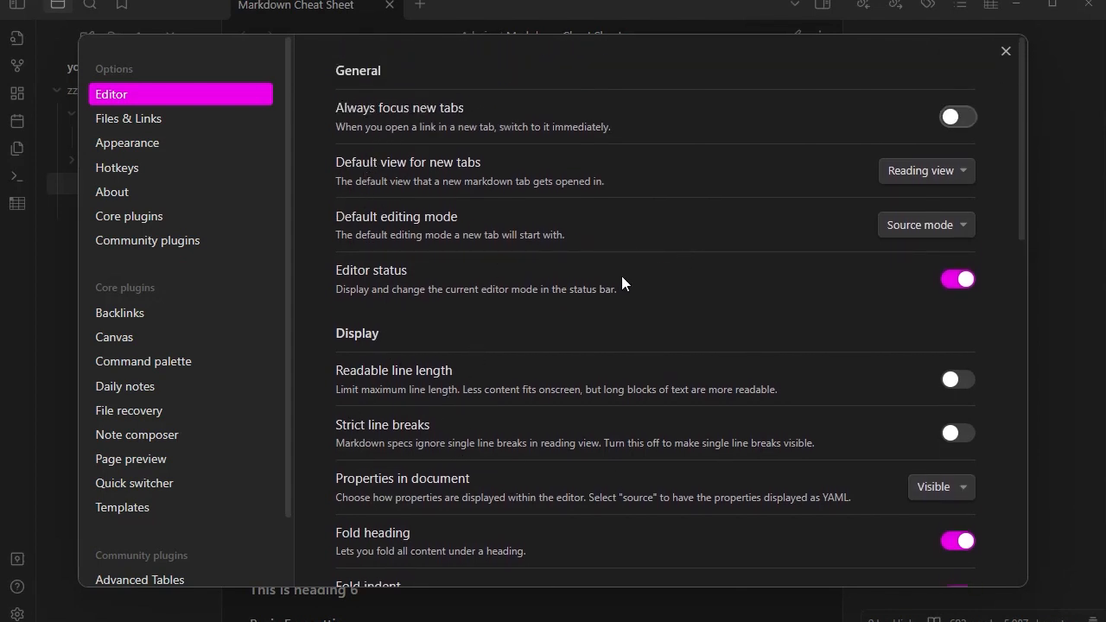
{"action": "scroll", "coordinate": [508, 314], "scroll_direction": "down", "scroll_amount": 2}
{"action": "scroll", "coordinate": [435, 504], "scroll_direction": "down", "scroll_amount": 2}
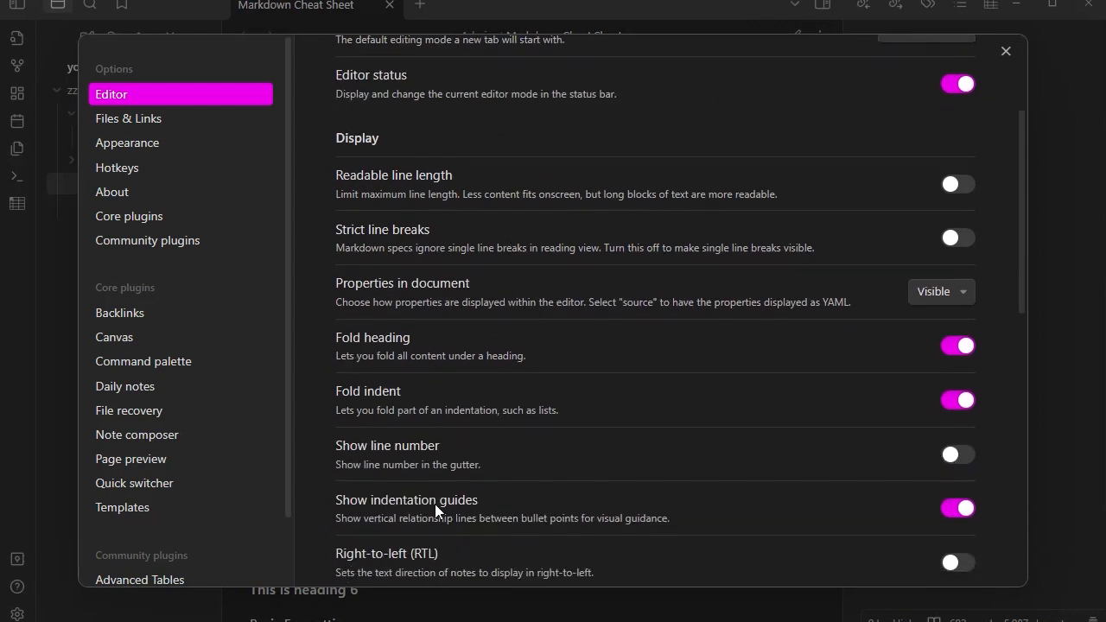
{"action": "scroll", "coordinate": [446, 494], "scroll_direction": "down", "scroll_amount": 5}
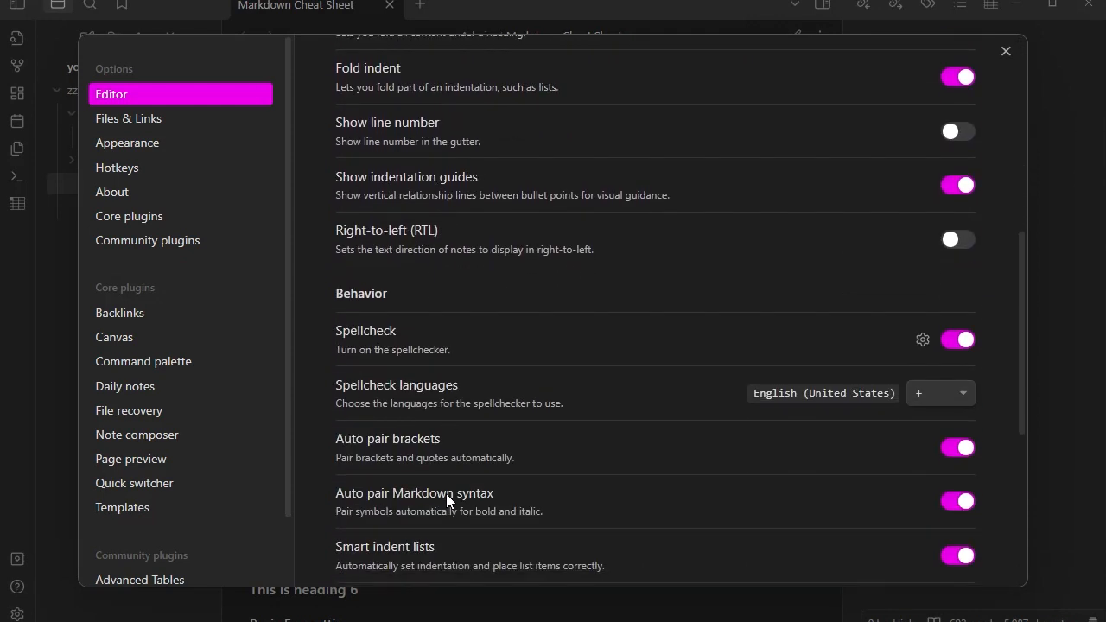
{"action": "scroll", "coordinate": [446, 494], "scroll_direction": "down", "scroll_amount": 1}
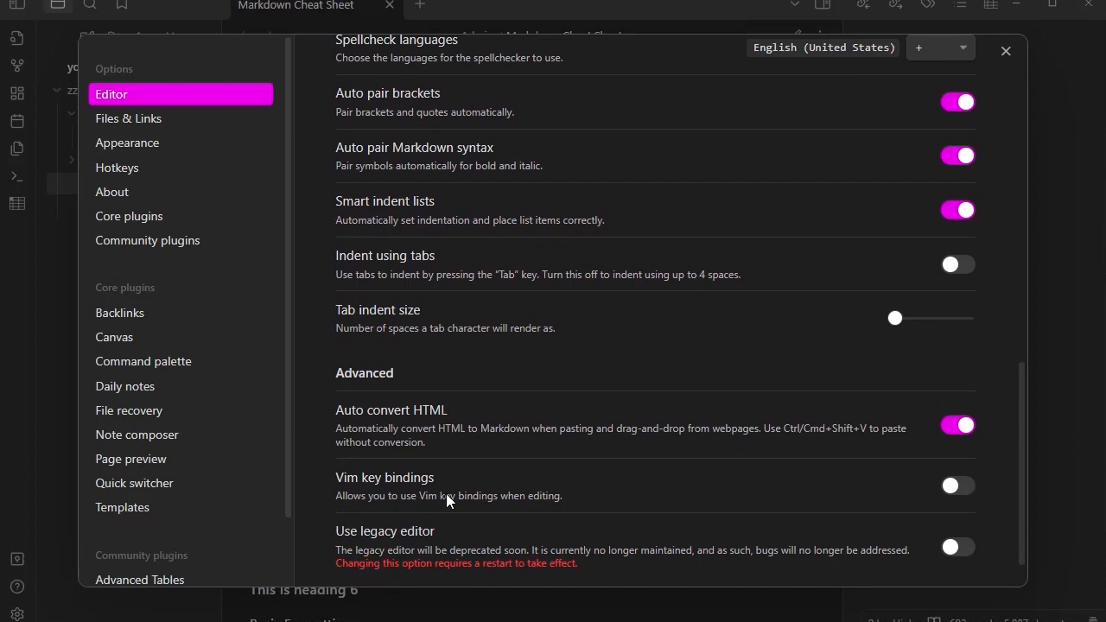
{"action": "scroll", "coordinate": [446, 493], "scroll_direction": "up", "scroll_amount": 2}
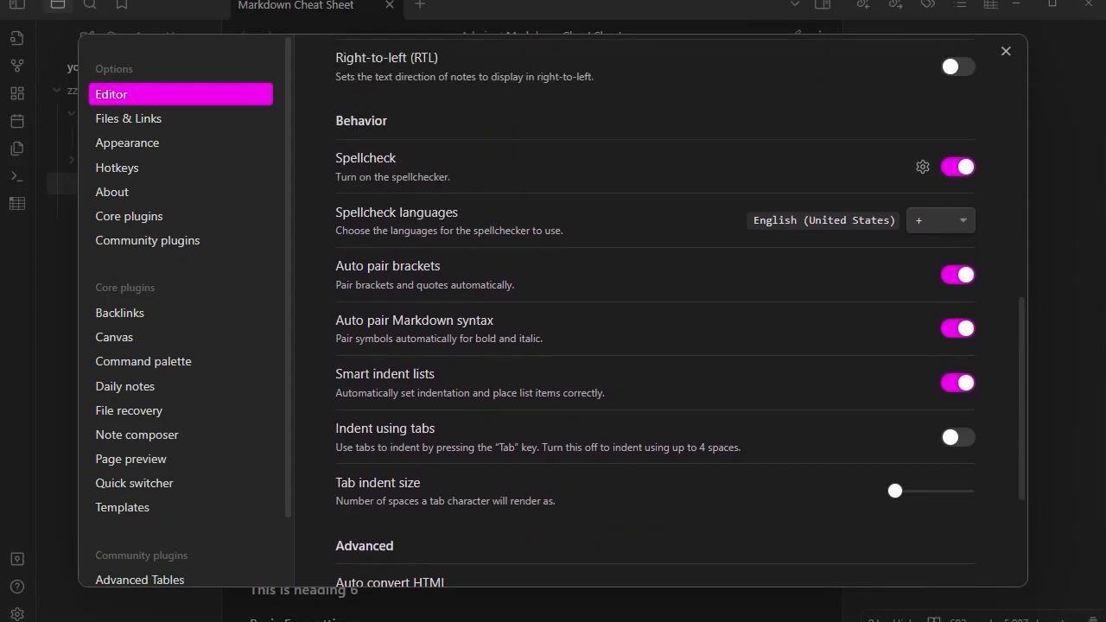
{"action": "key", "text": "Escape"}
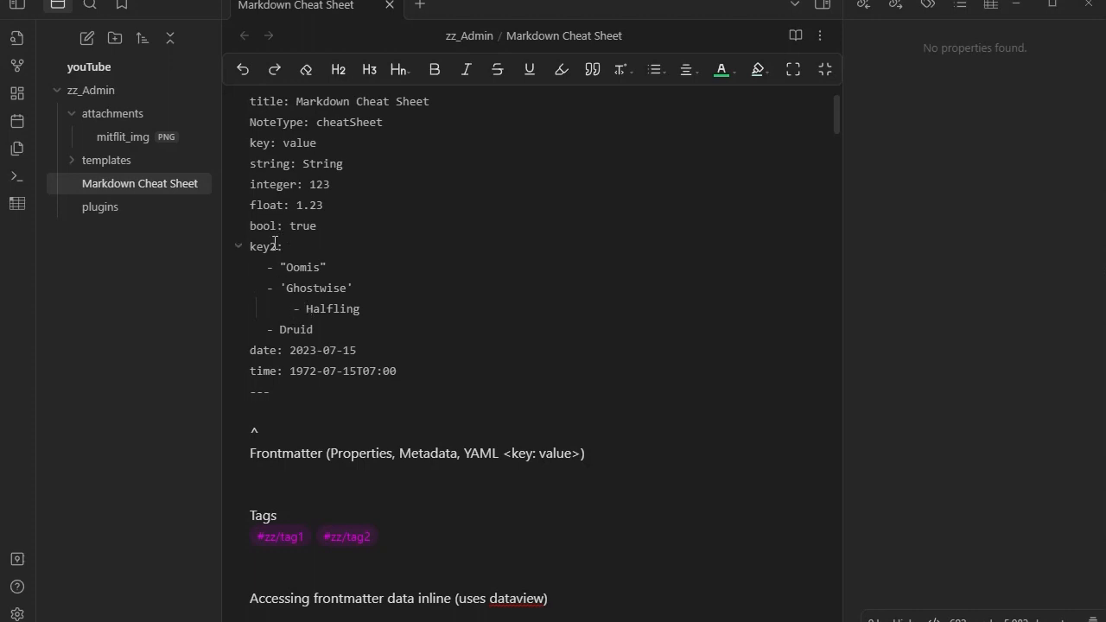
Step: Add a colon after the 'Ghostwise' list item under key2 and show the note in reading view
{"action": "left_click_drag", "start_coordinate": [279, 248], "coordinate": [286, 247]}
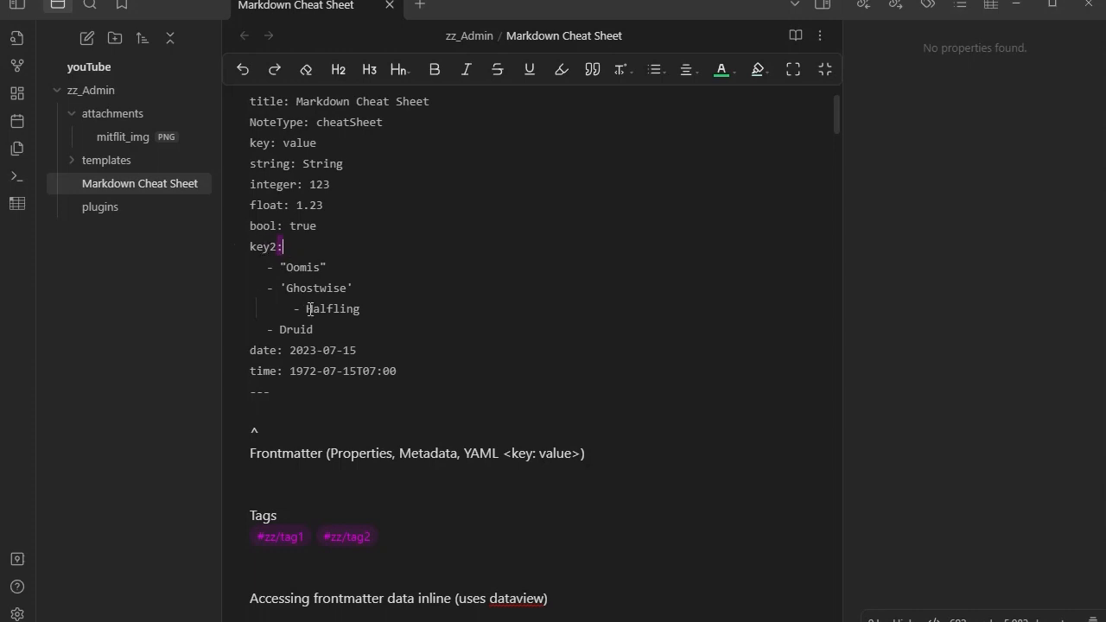
{"action": "left_click_drag", "start_coordinate": [278, 287], "coordinate": [356, 287]}
{"action": "left_click", "coordinate": [365, 287]}
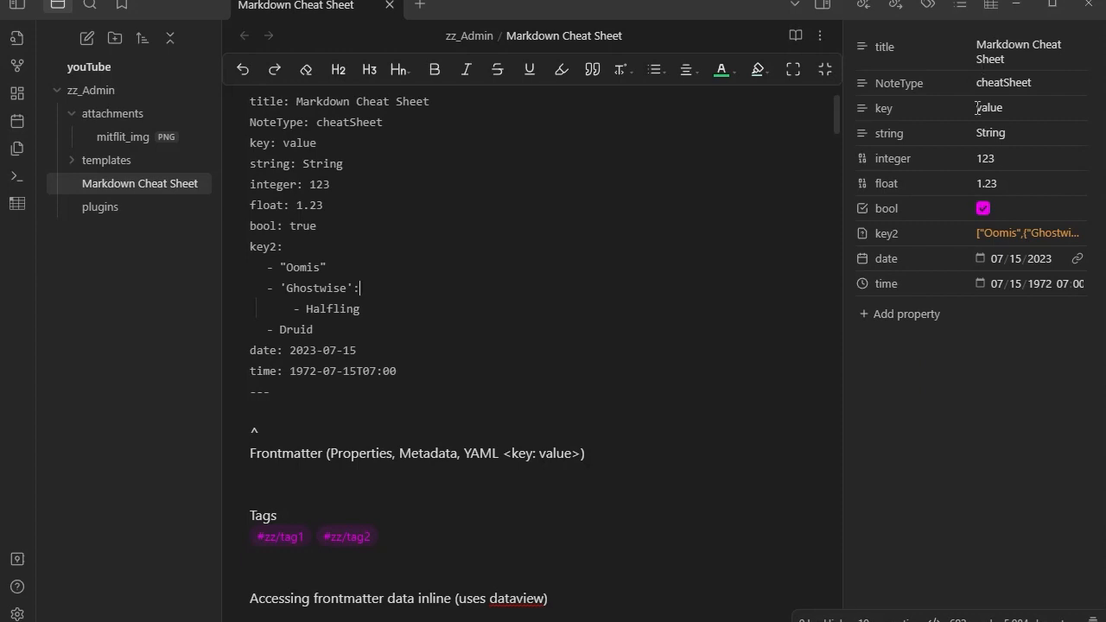
{"action": "left_click", "coordinate": [796, 36]}
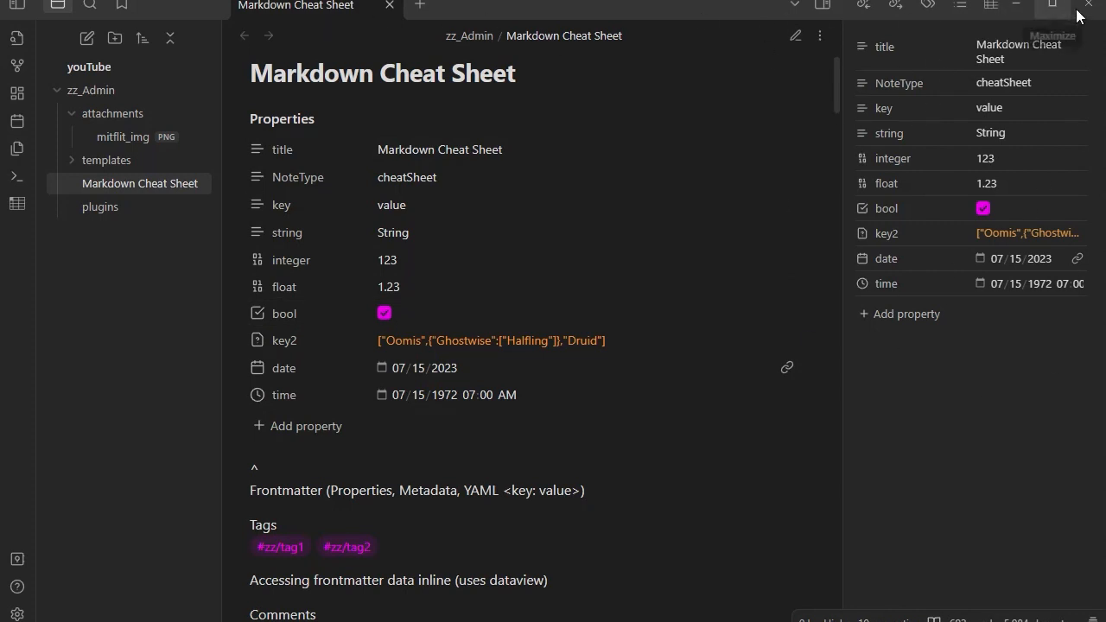
Step: Hide and reopen the file properties sidebar, widen it slightly, and glance at the tags view before returning to file properties
{"action": "left_click", "coordinate": [822, 5]}
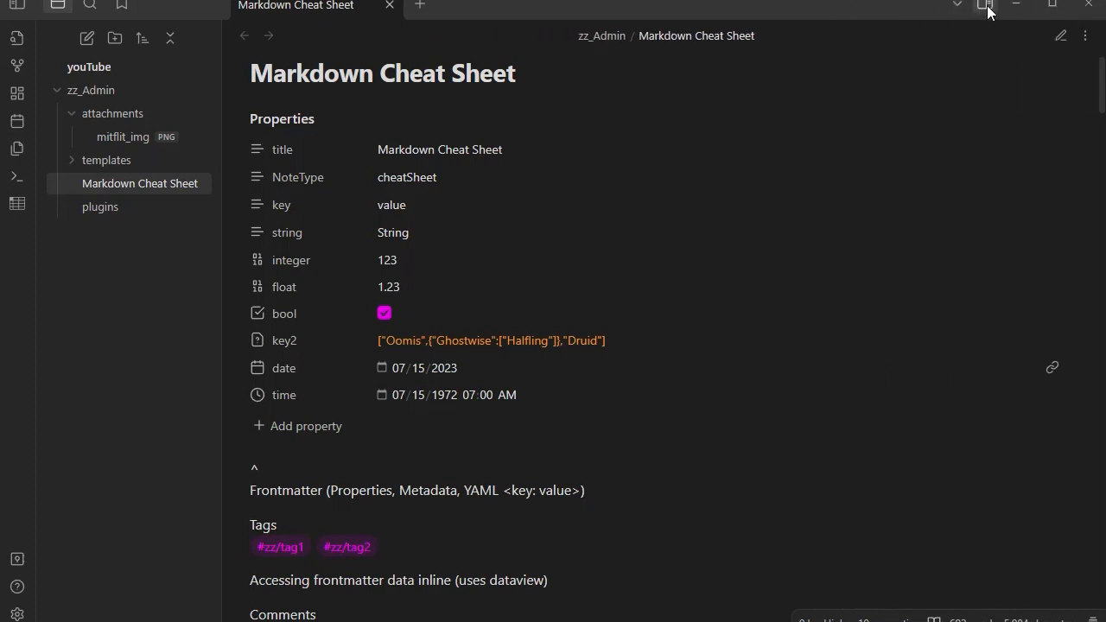
{"action": "left_click", "coordinate": [984, 5]}
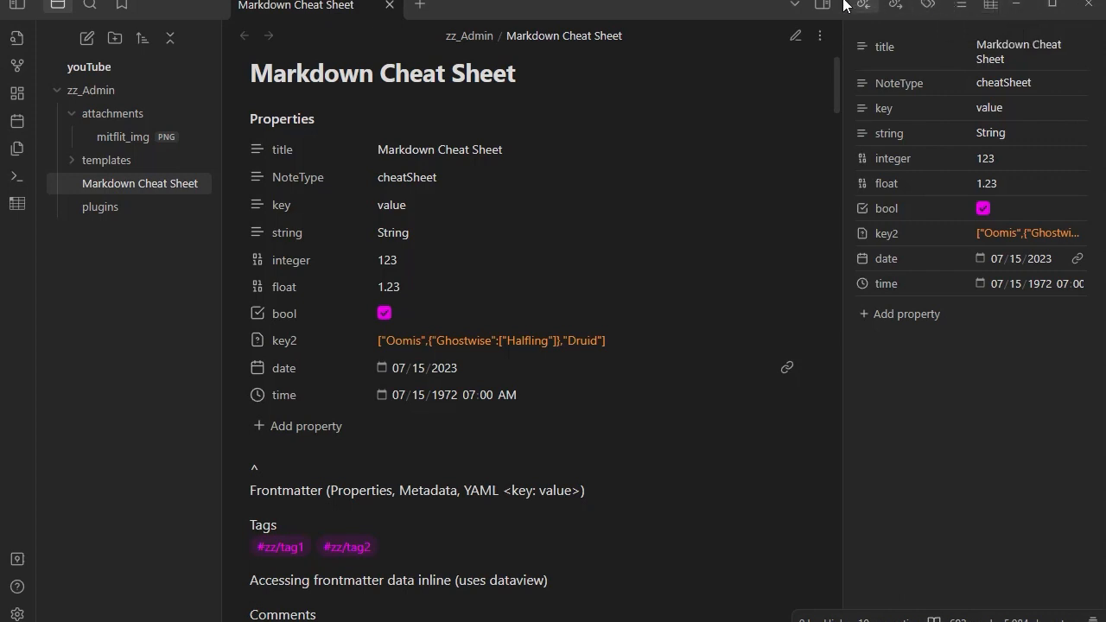
{"action": "mouse_move", "coordinate": [790, 102]}
{"action": "left_mouse_down"}
{"action": "mouse_move", "coordinate": [728, 102]}
{"action": "mouse_move", "coordinate": [810, 102]}
{"action": "left_mouse_up"}
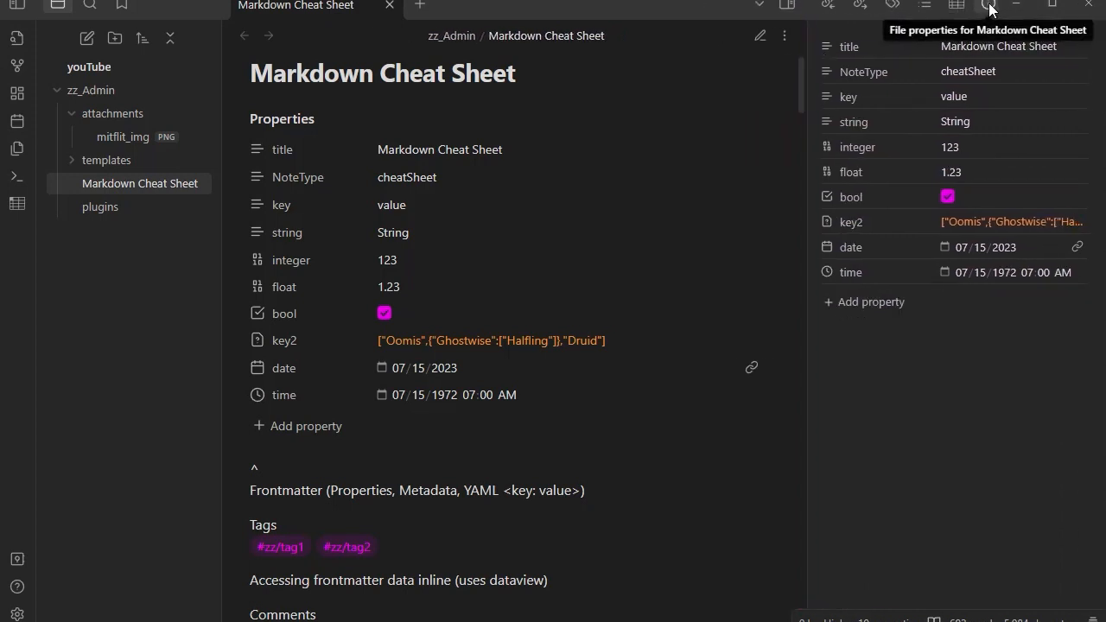
{"action": "left_click_drag", "start_coordinate": [806, 241], "coordinate": [801, 242]}
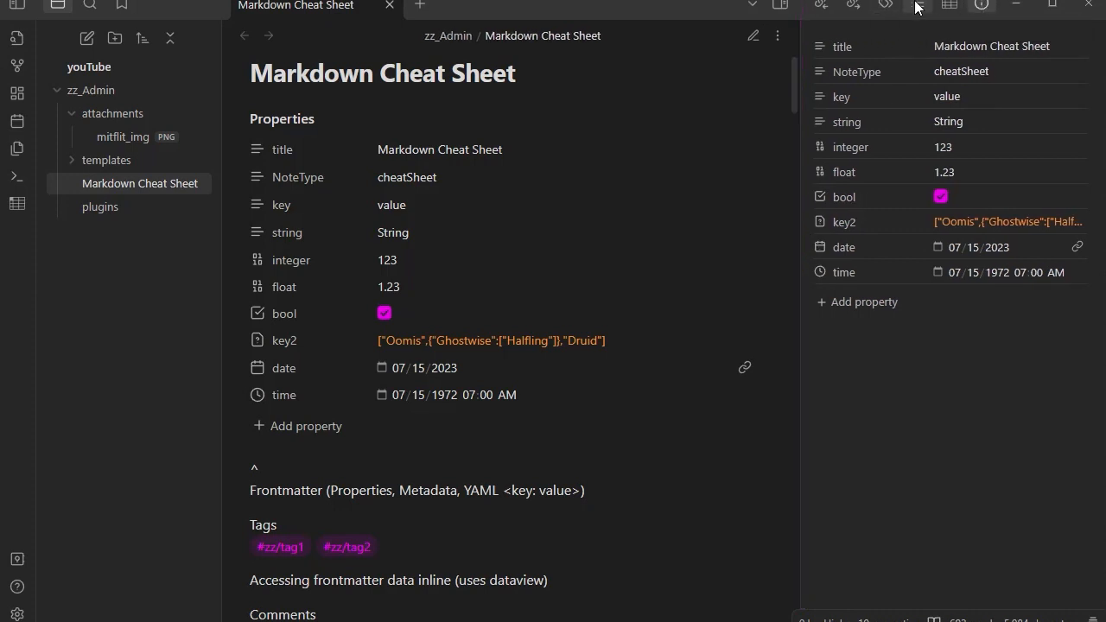
{"action": "left_click", "coordinate": [884, 5]}
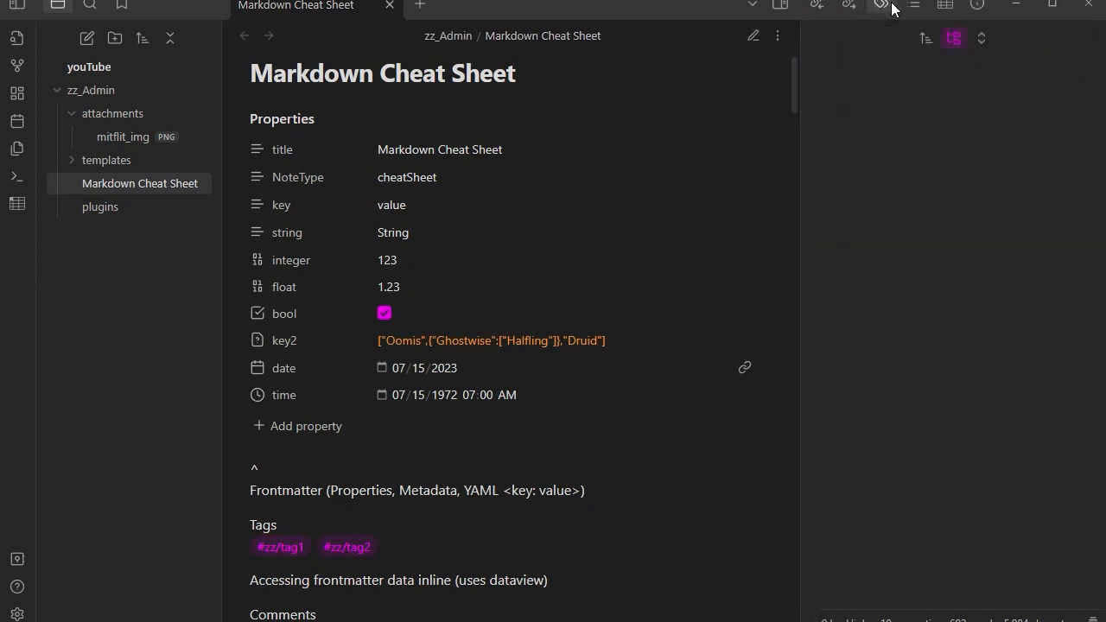
{"action": "left_click", "coordinate": [977, 5]}
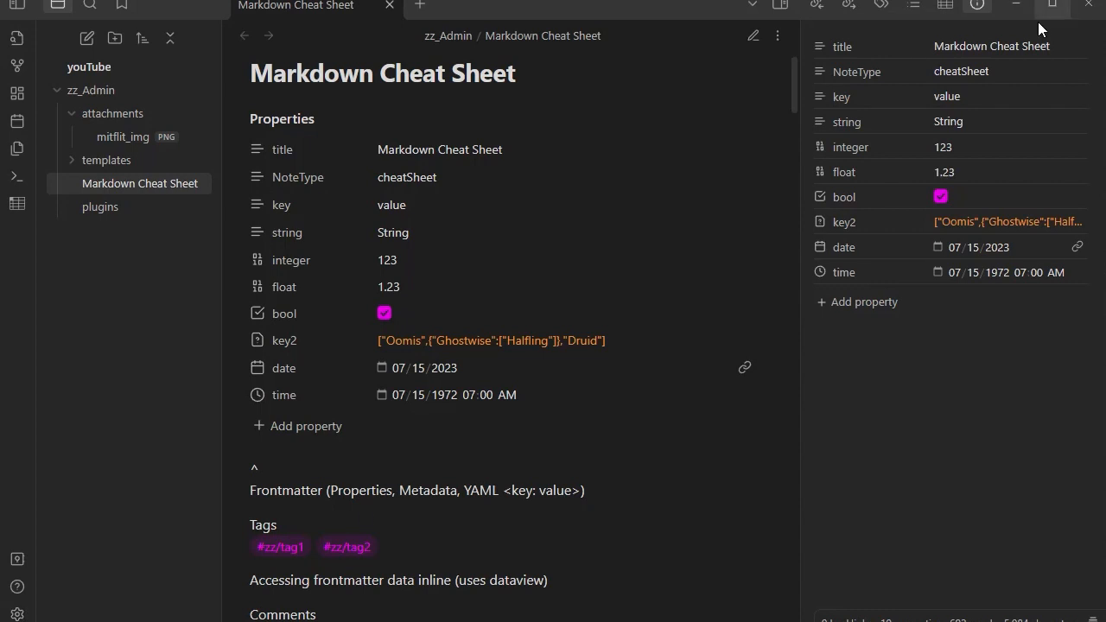
Step: Set Properties in document to Hidden in the editor settings and check the note in reading and editing view
{"action": "left_click", "coordinate": [17, 614]}
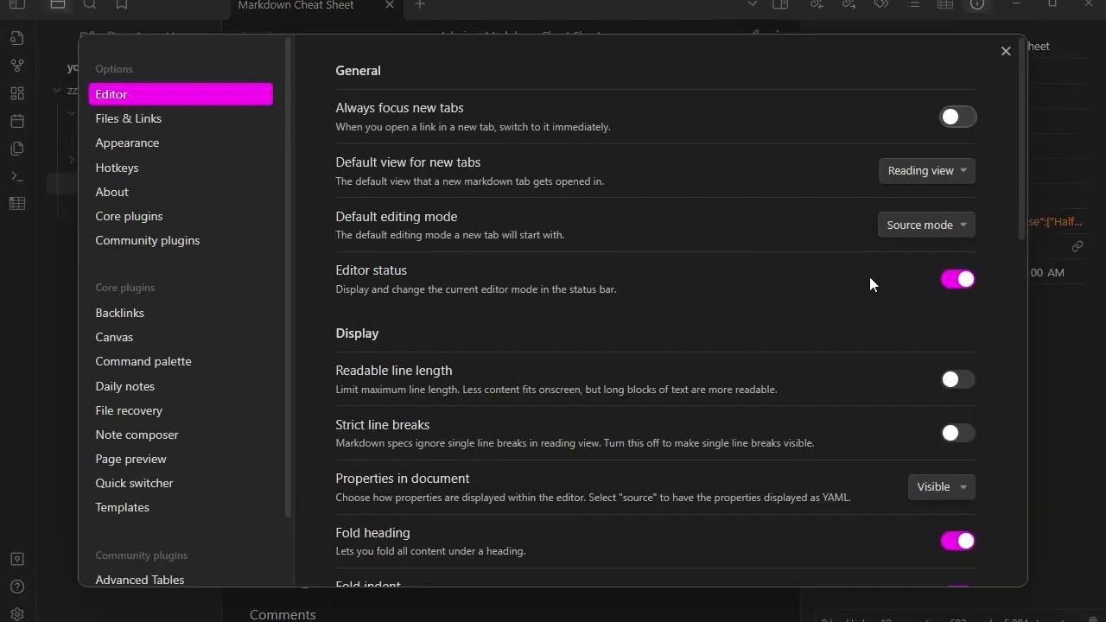
{"action": "left_click", "coordinate": [940, 490]}
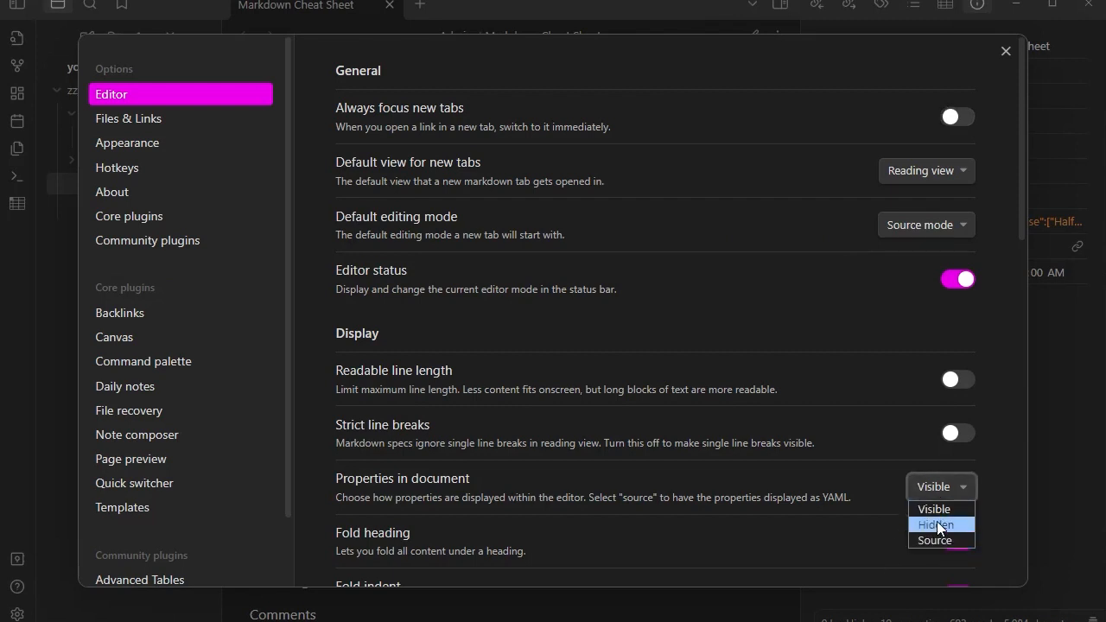
{"action": "left_click", "coordinate": [939, 523]}
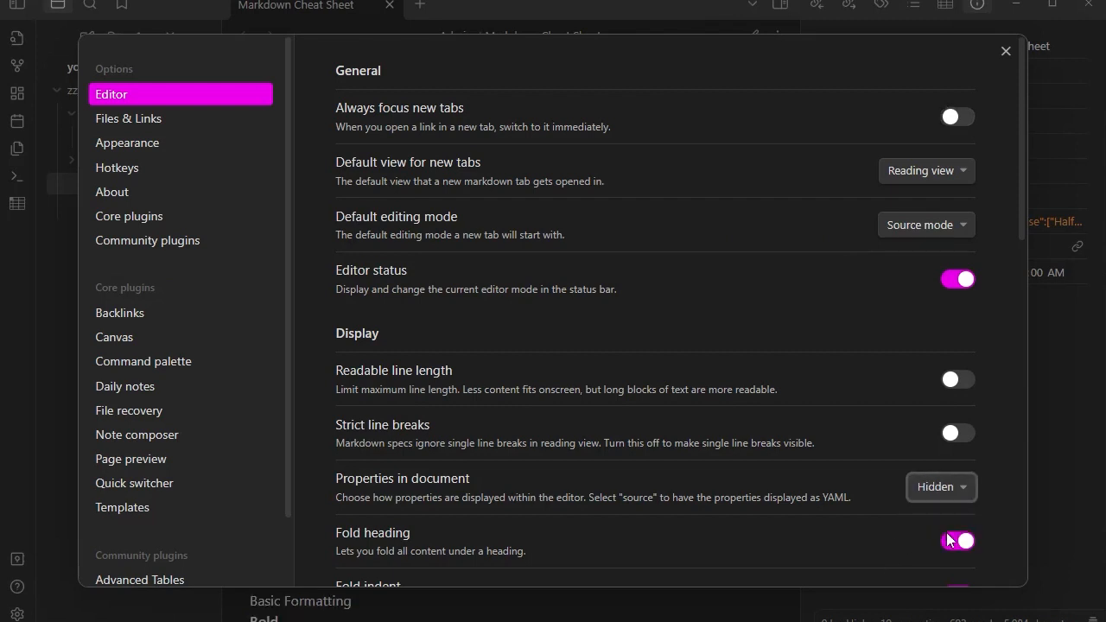
{"action": "left_click", "coordinate": [1006, 52]}
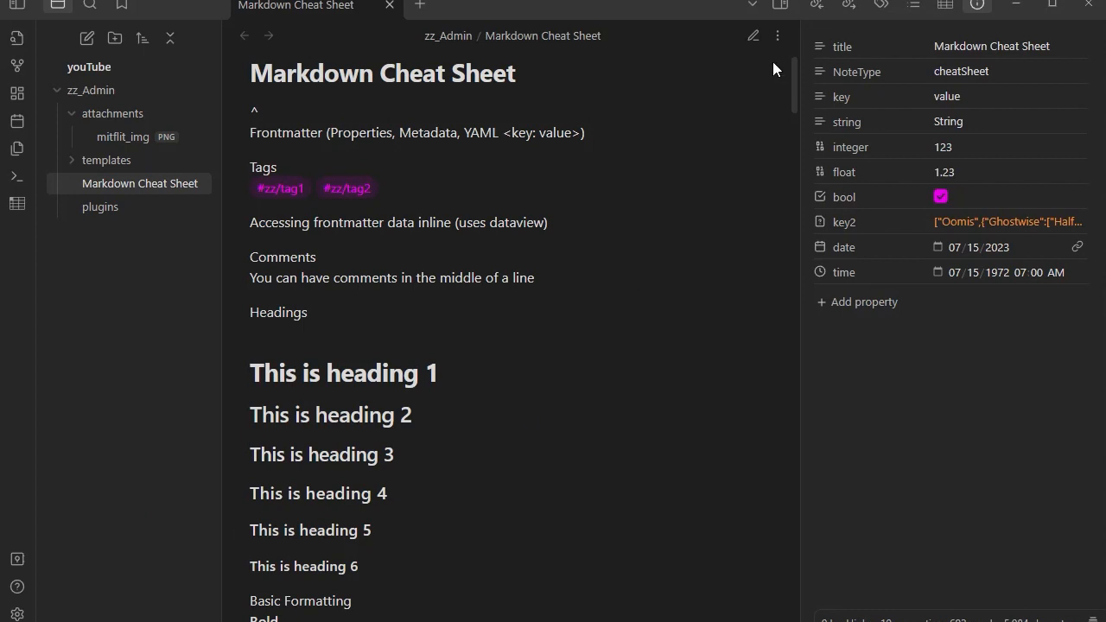
{"action": "left_click", "coordinate": [753, 36]}
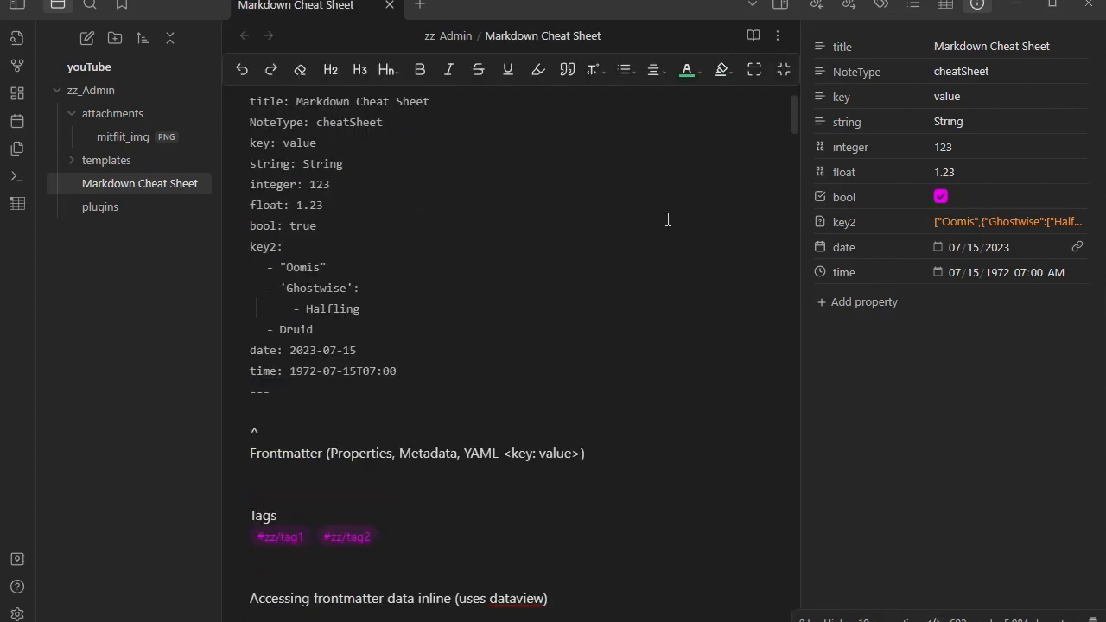
{"action": "scroll", "coordinate": [519, 252], "scroll_direction": "up", "scroll_amount": 1}
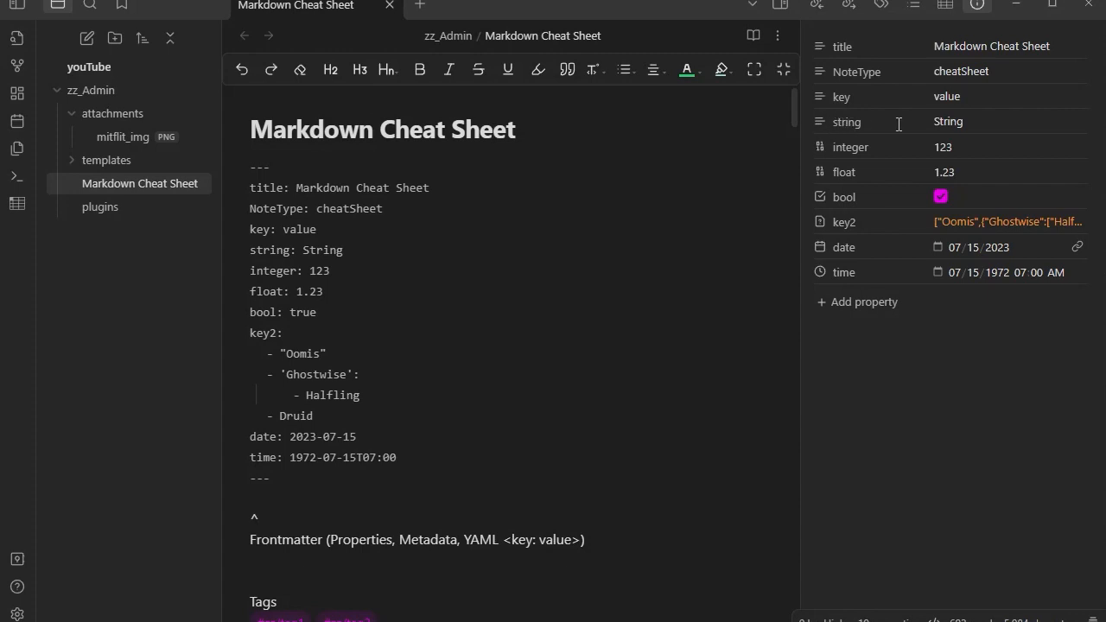
Step: Check the property type options of the integer and string properties without changing them
{"action": "left_click", "coordinate": [820, 148]}
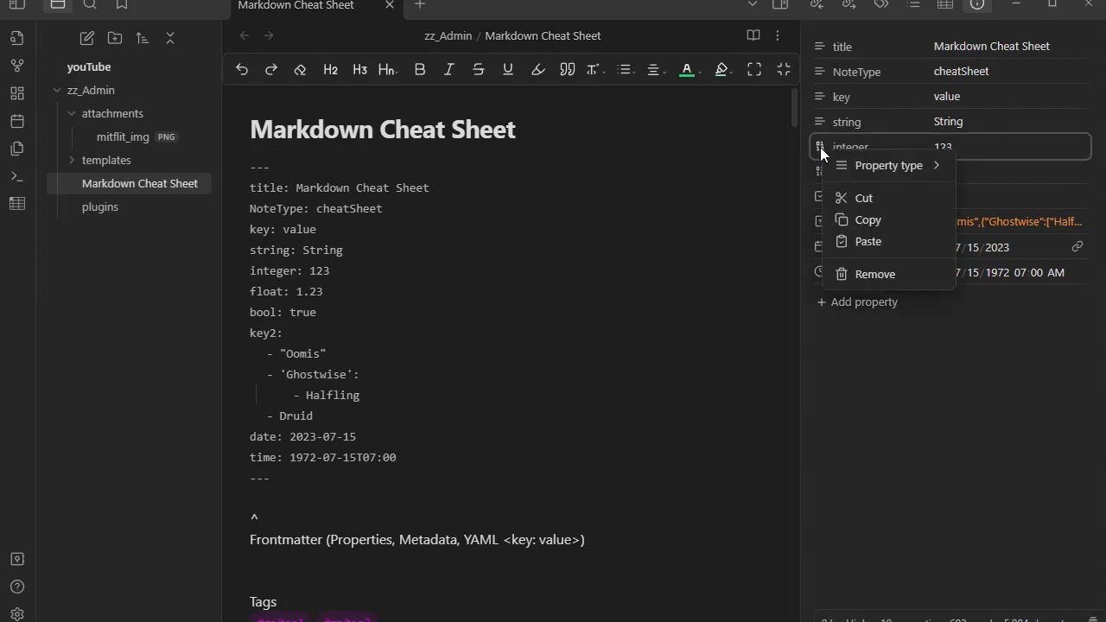
{"action": "mouse_move", "coordinate": [866, 172]}
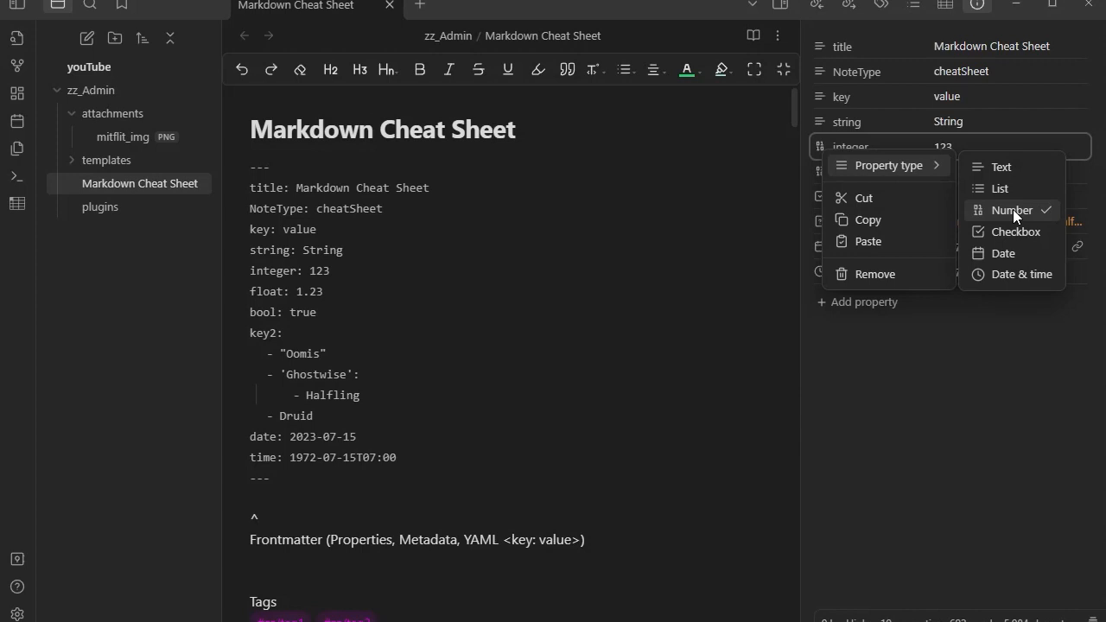
{"action": "left_click", "coordinate": [1015, 419]}
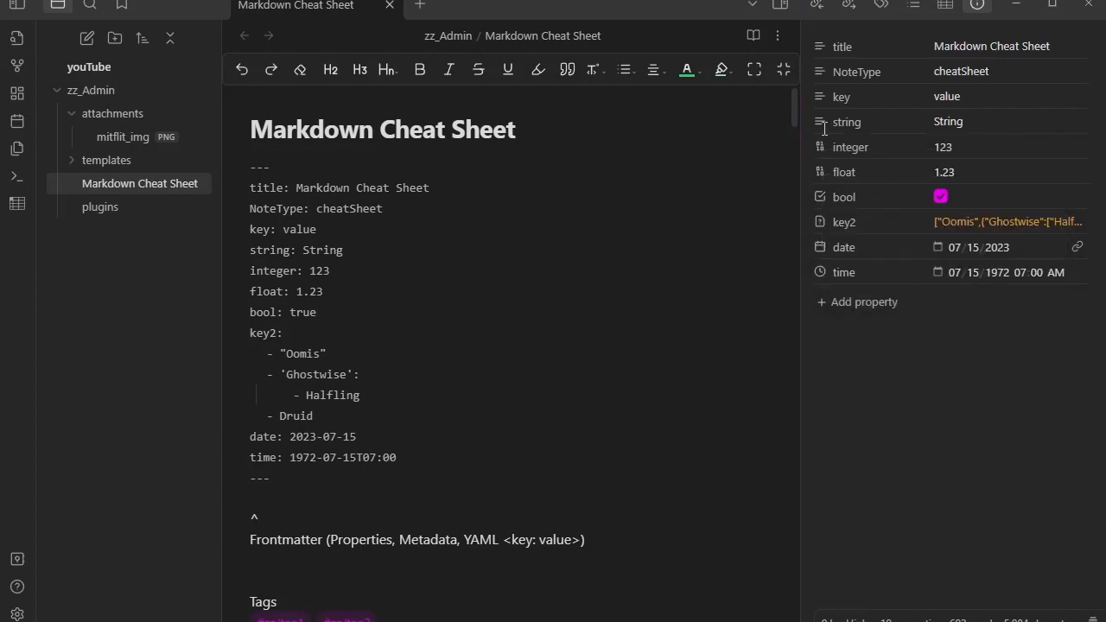
{"action": "left_click", "coordinate": [819, 122]}
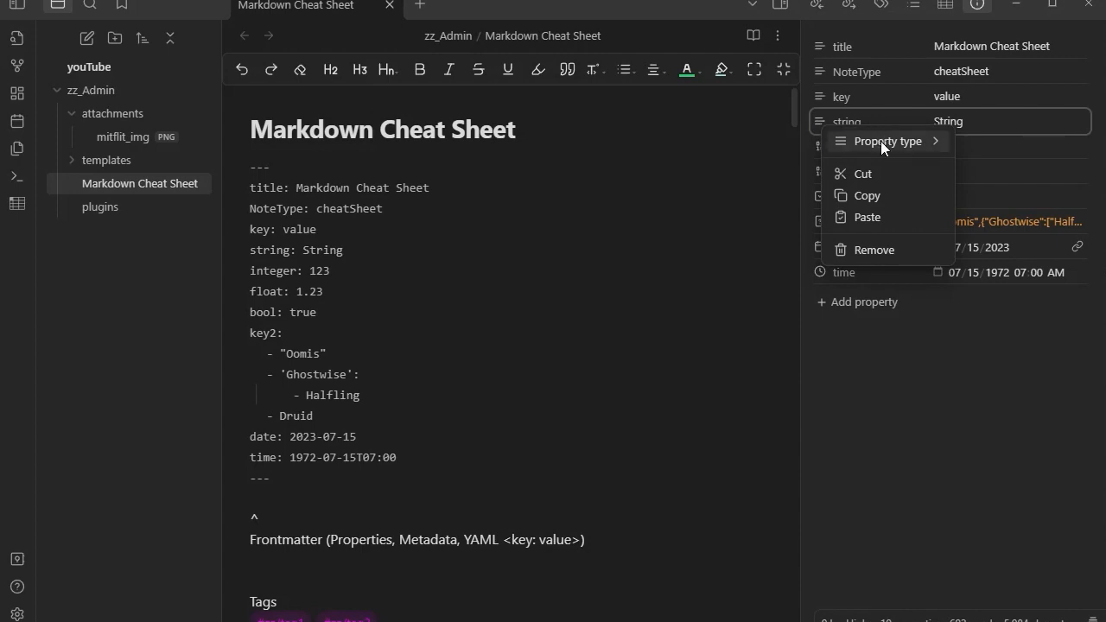
{"action": "mouse_move", "coordinate": [882, 141]}
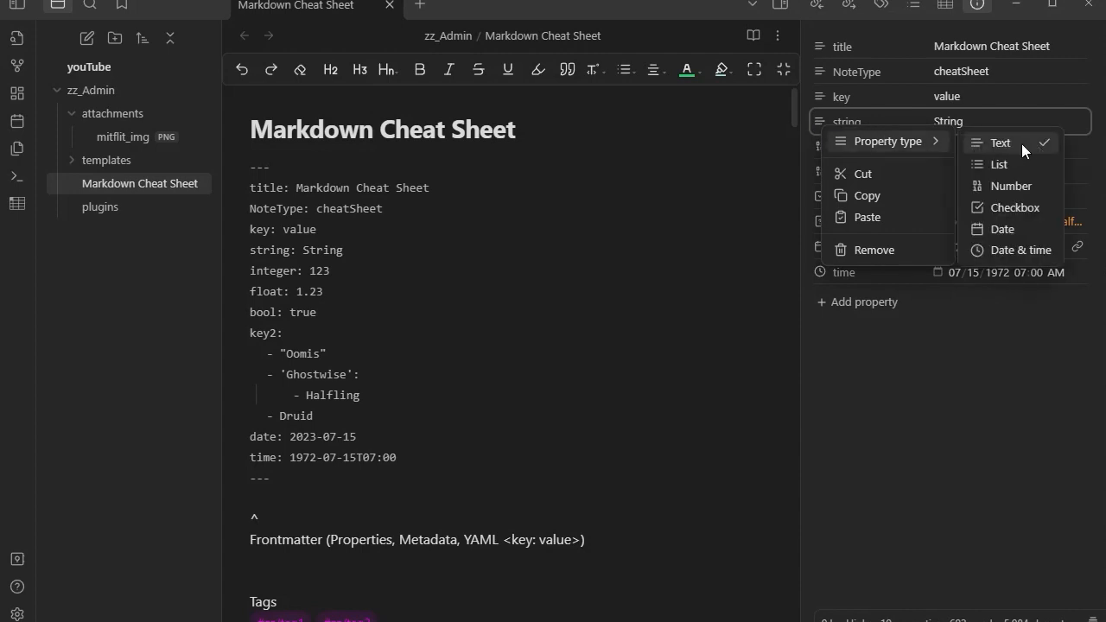
{"action": "left_click", "coordinate": [993, 441]}
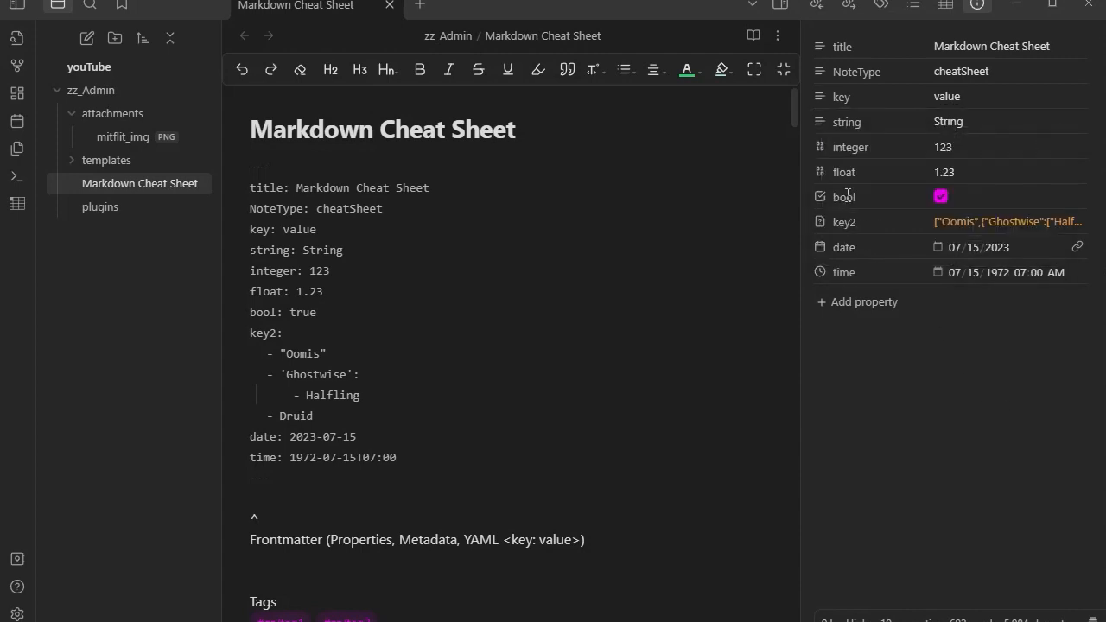
Step: Try to set the key2 property's type to List
{"action": "left_click", "coordinate": [818, 223]}
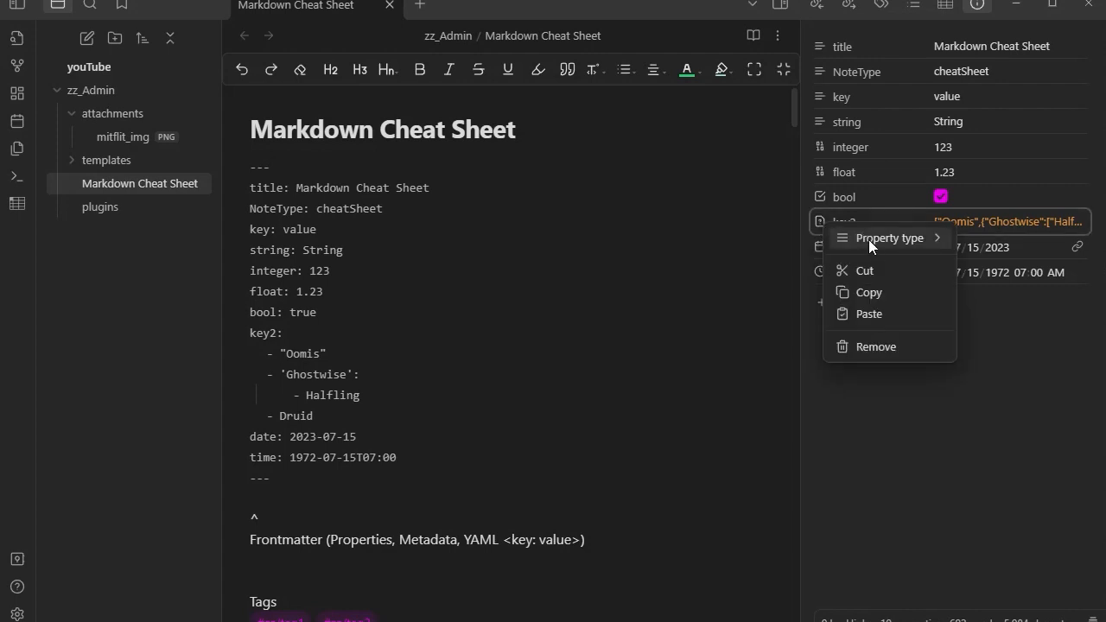
{"action": "mouse_move", "coordinate": [870, 239]}
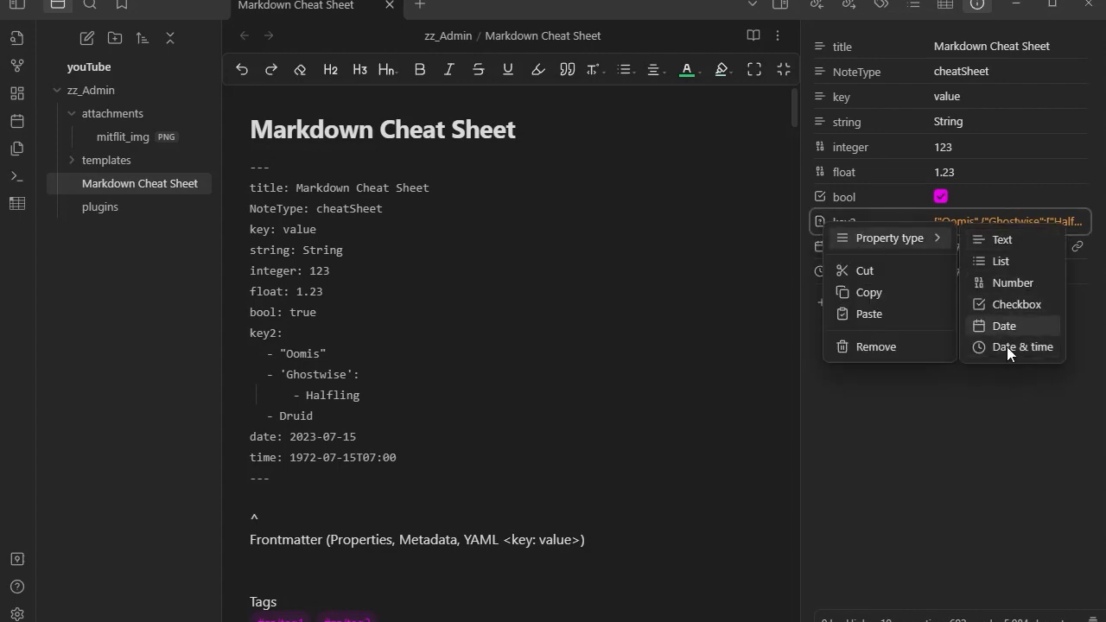
{"action": "left_click", "coordinate": [995, 262]}
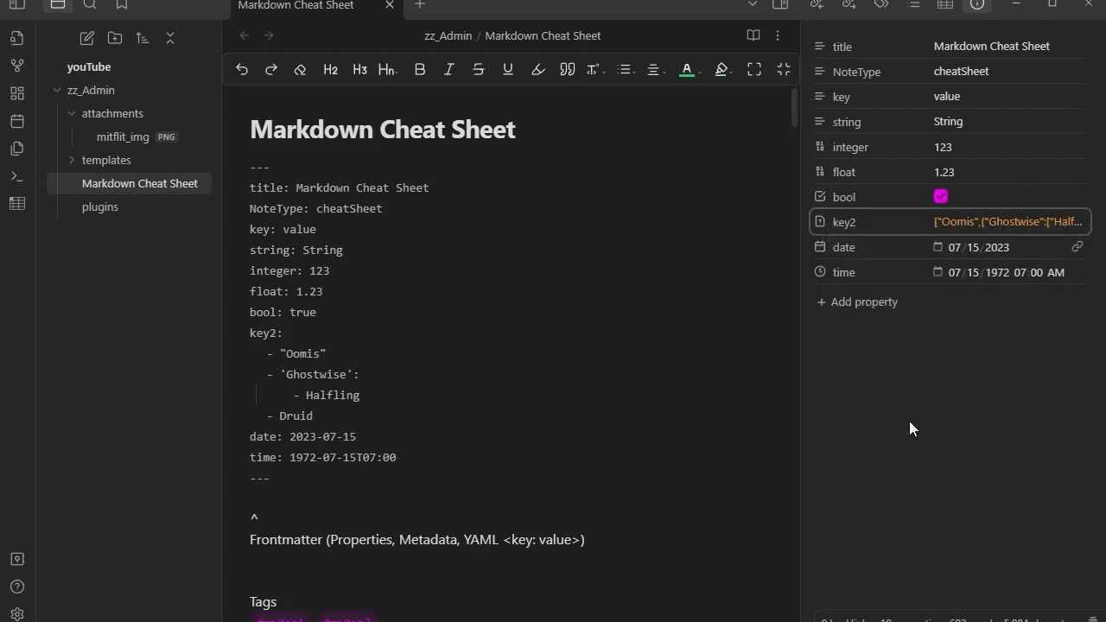
{"action": "left_click", "coordinate": [821, 222]}
{"action": "mouse_move", "coordinate": [891, 243]}
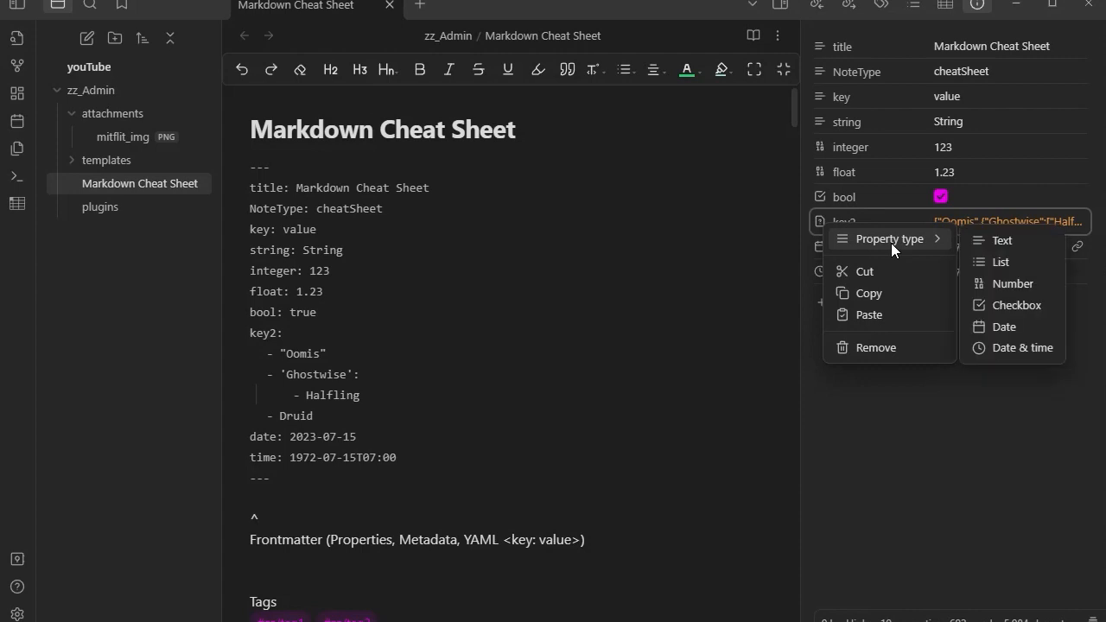
{"action": "left_click", "coordinate": [1005, 262]}
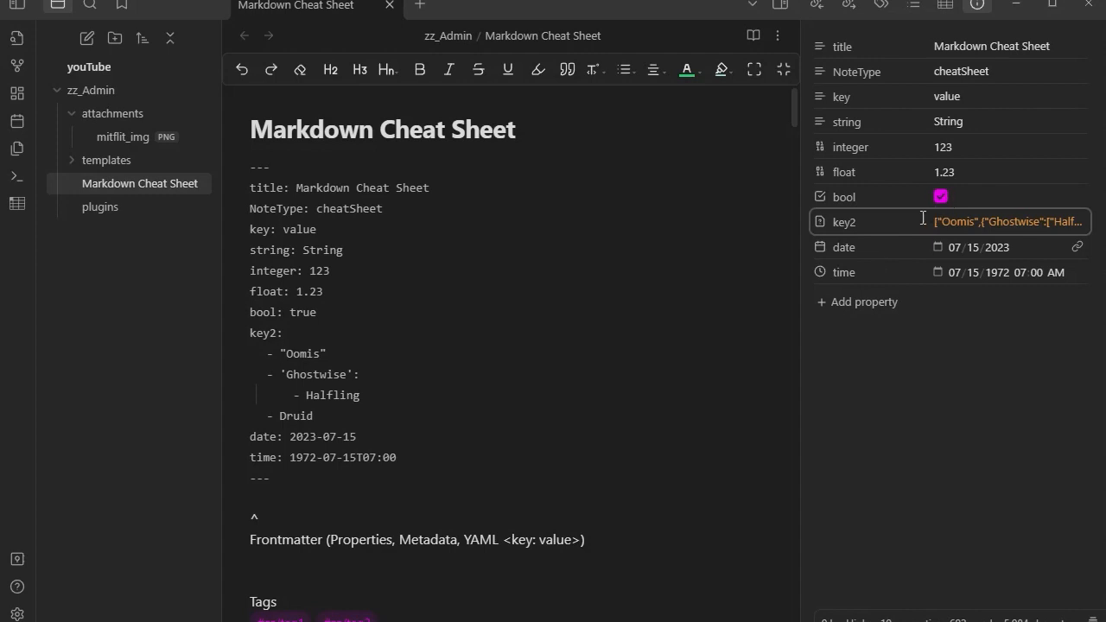
Step: Insert an empty line below the time property in the frontmatter
{"action": "left_click", "coordinate": [418, 458]}
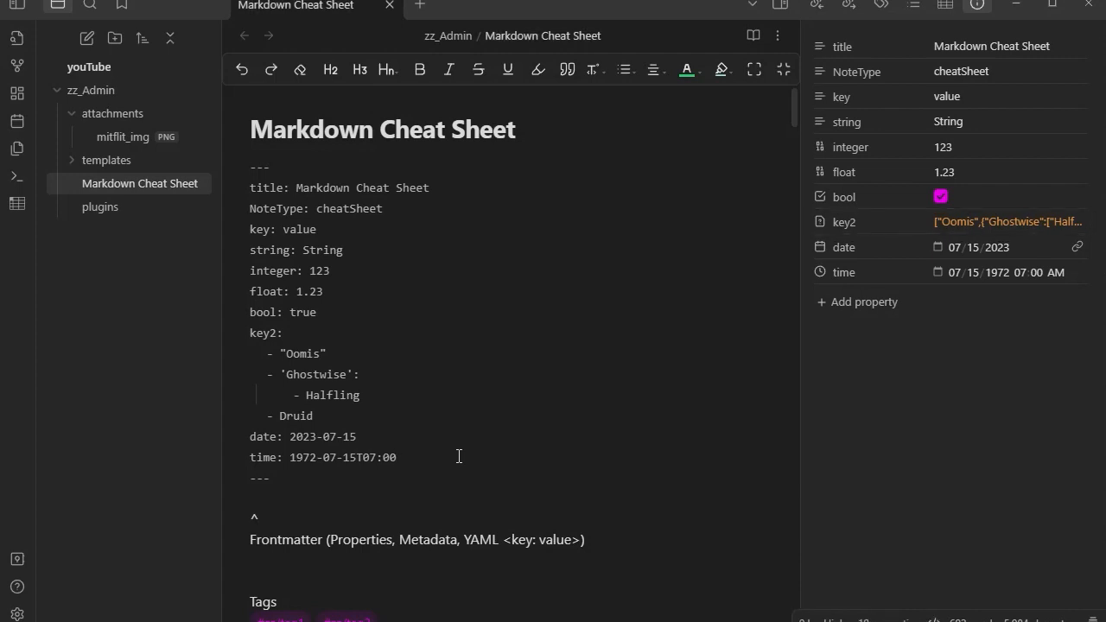
{"action": "key", "text": "Return"}
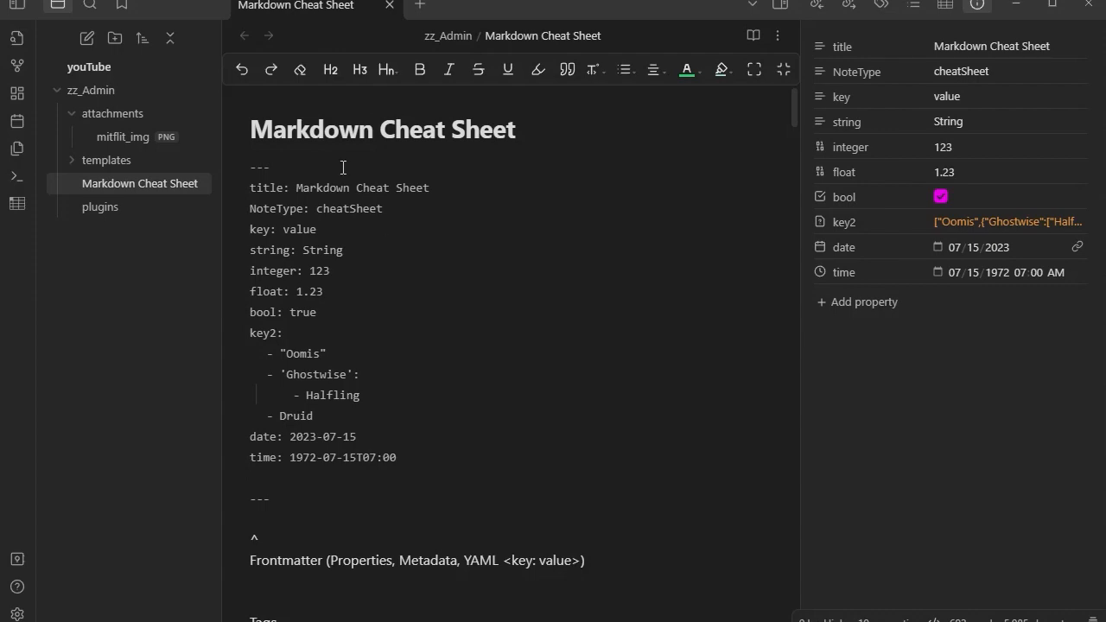
Step: Look through the note's callout, linking, image and list sections, and return to the frontmatter at the start
{"action": "scroll", "coordinate": [452, 378], "scroll_direction": "down", "scroll_amount": 15}
{"action": "scroll", "coordinate": [475, 368], "scroll_direction": "down", "scroll_amount": 20}
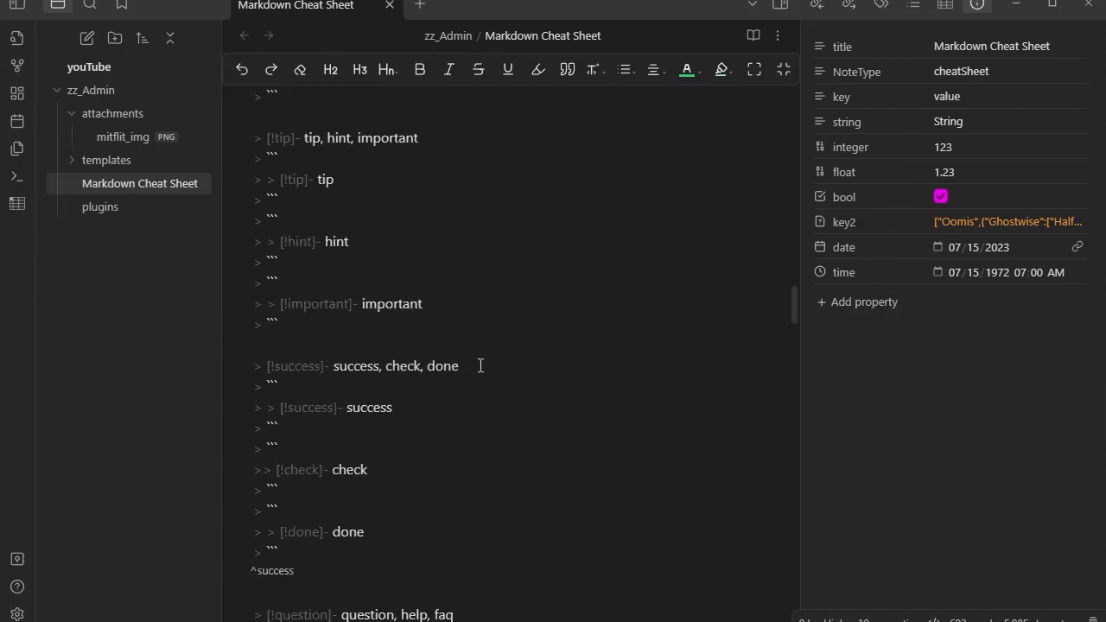
{"action": "scroll", "coordinate": [496, 362], "scroll_direction": "down", "scroll_amount": 5}
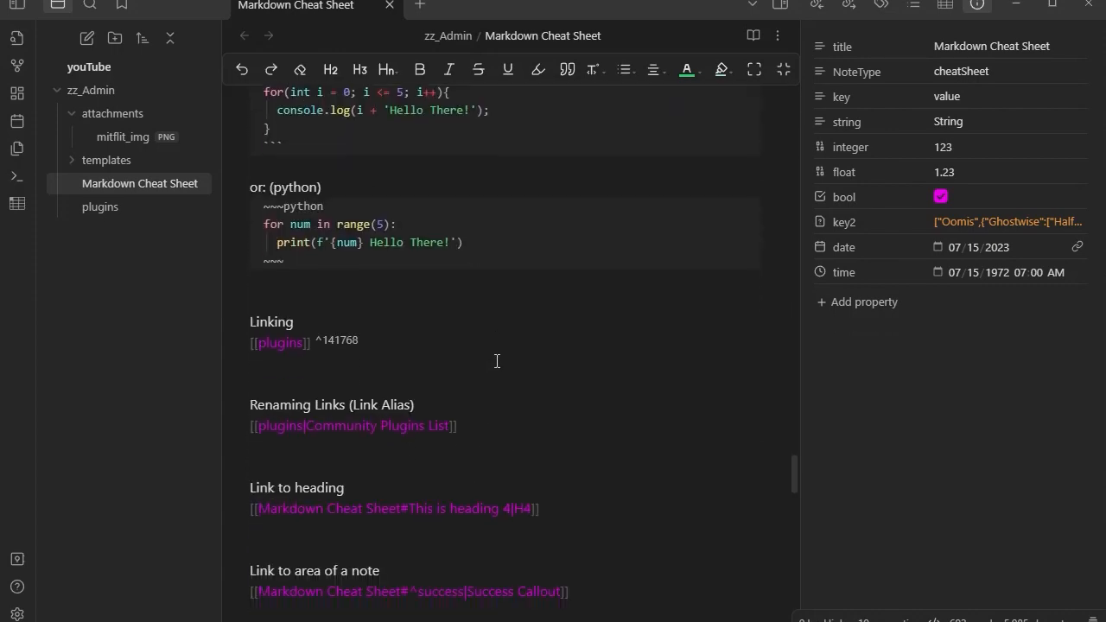
{"action": "scroll", "coordinate": [423, 365], "scroll_direction": "down", "scroll_amount": 6}
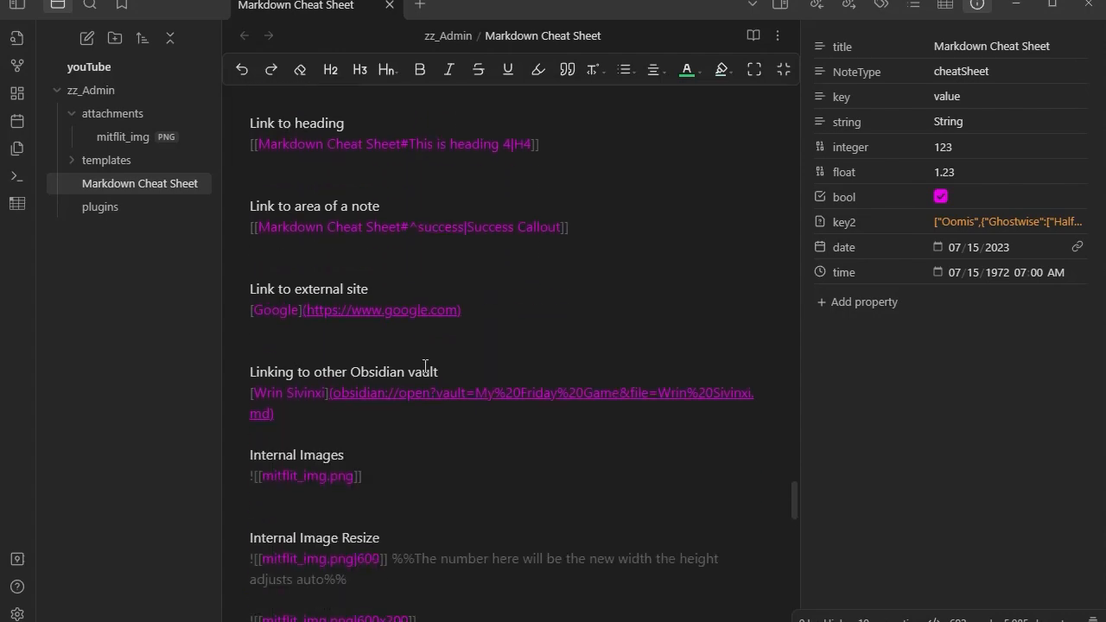
{"action": "scroll", "coordinate": [405, 329], "scroll_direction": "down", "scroll_amount": 10}
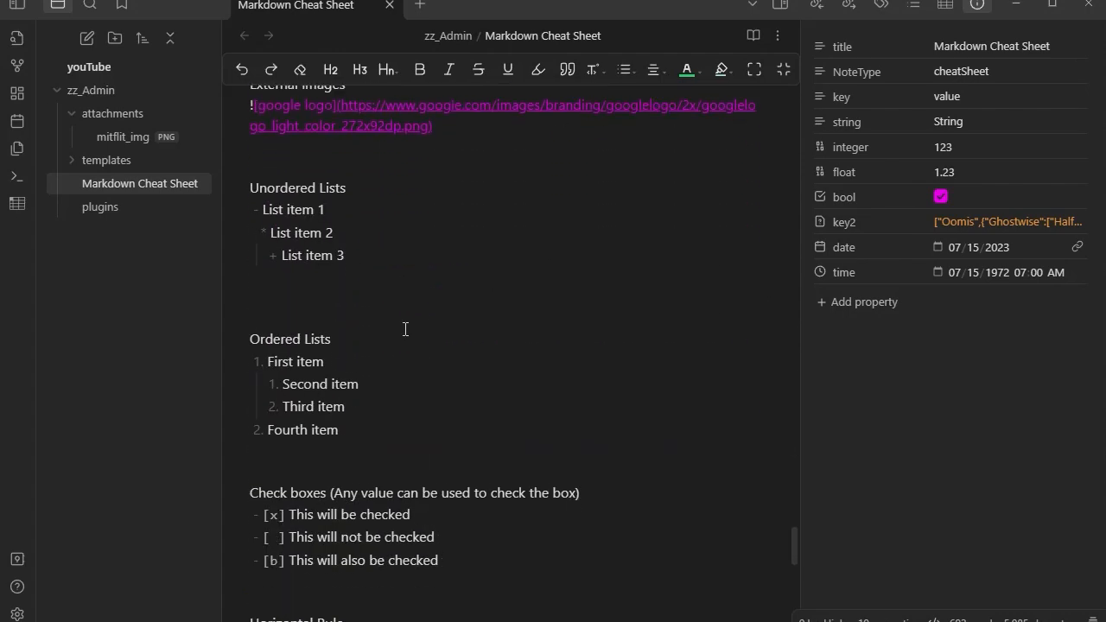
{"action": "scroll", "coordinate": [408, 327], "scroll_direction": "up", "scroll_amount": 10}
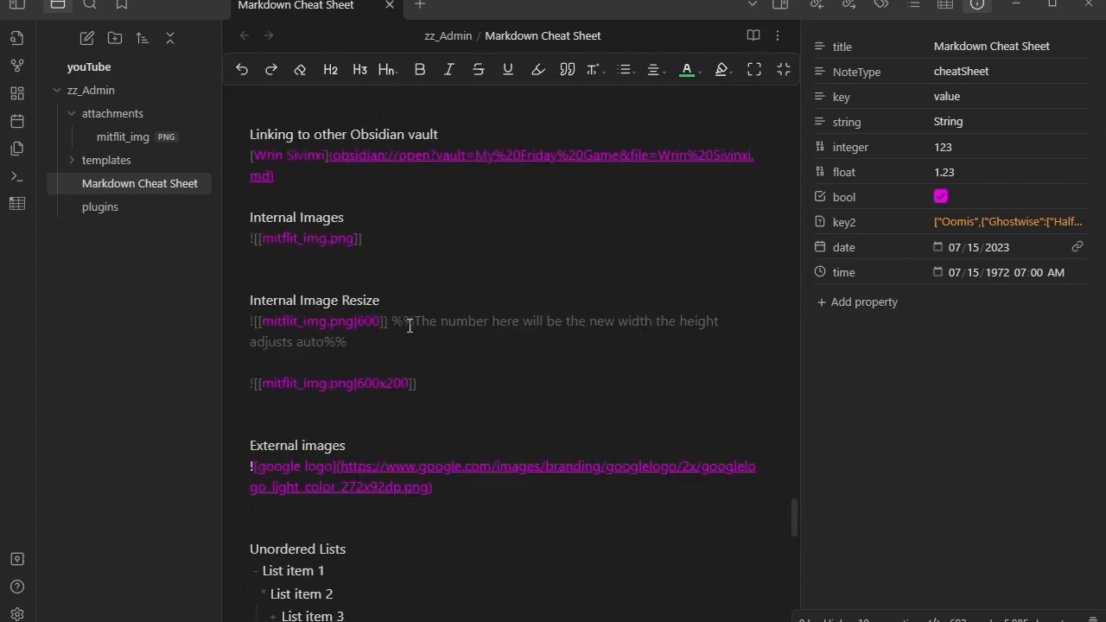
{"action": "scroll", "coordinate": [383, 432], "scroll_direction": "down", "scroll_amount": 1}
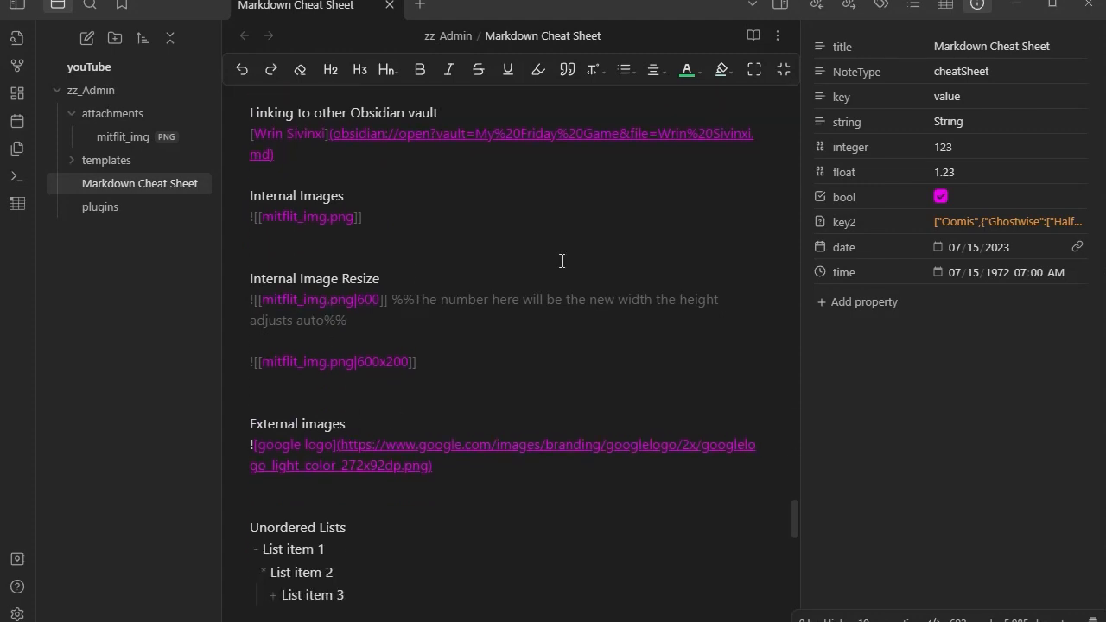
{"action": "scroll", "coordinate": [562, 259], "scroll_direction": "up", "scroll_amount": 3}
{"action": "scroll", "coordinate": [513, 257], "scroll_direction": "up", "scroll_amount": 6}
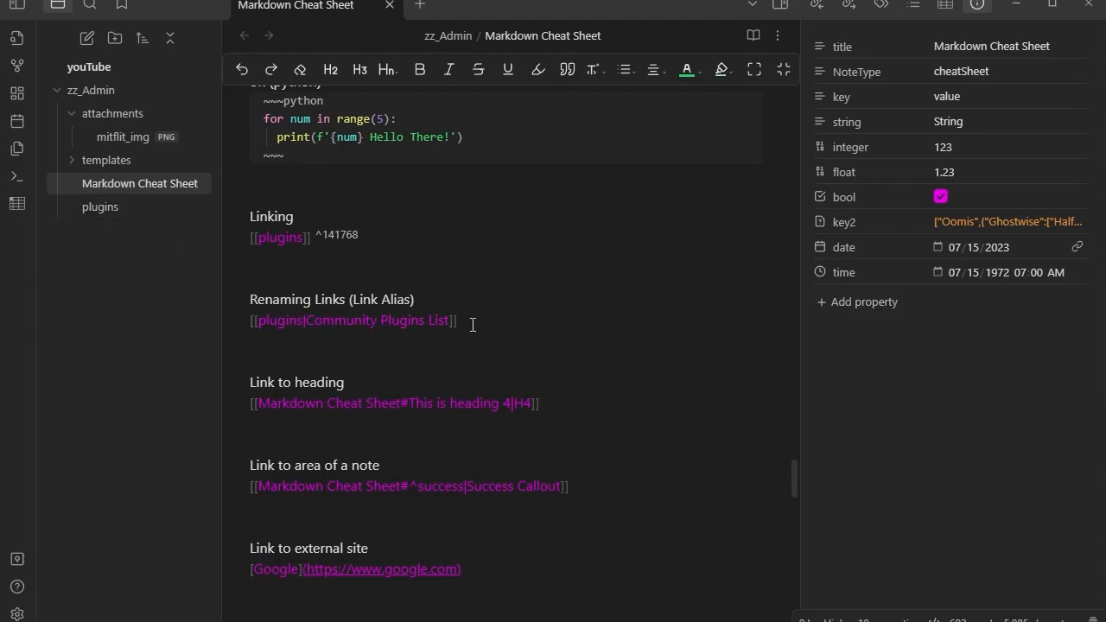
{"action": "scroll", "coordinate": [683, 346], "scroll_direction": "up", "scroll_amount": 15}
{"action": "scroll", "coordinate": [672, 347], "scroll_direction": "up", "scroll_amount": 20}
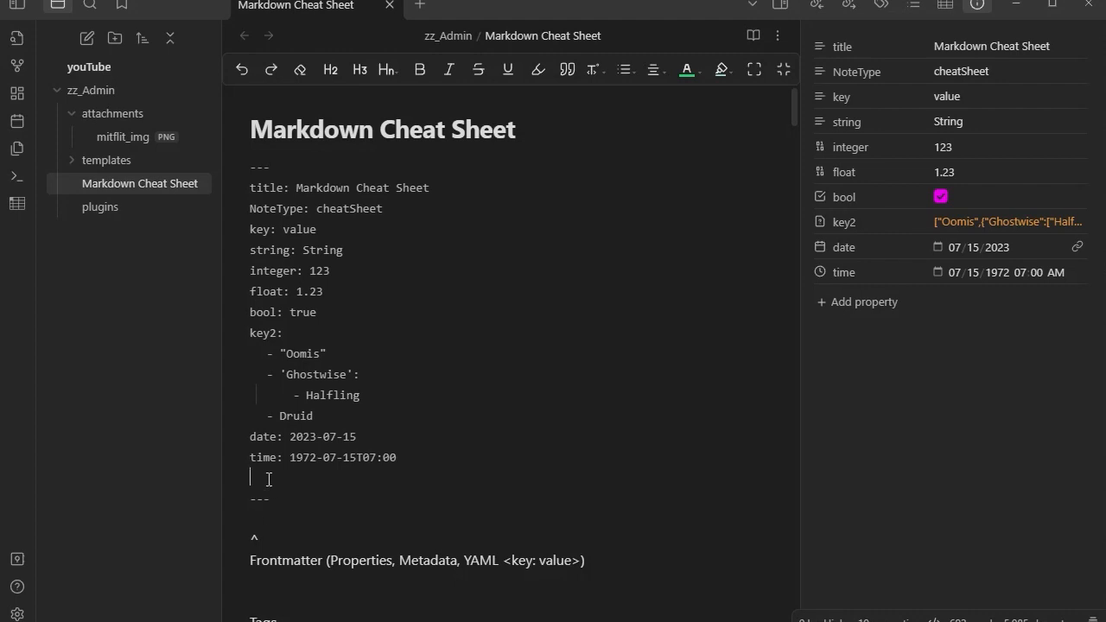
Step: Add an 'aliases:' key below the time property and check its property type options
{"action": "type", "text": "ali"}
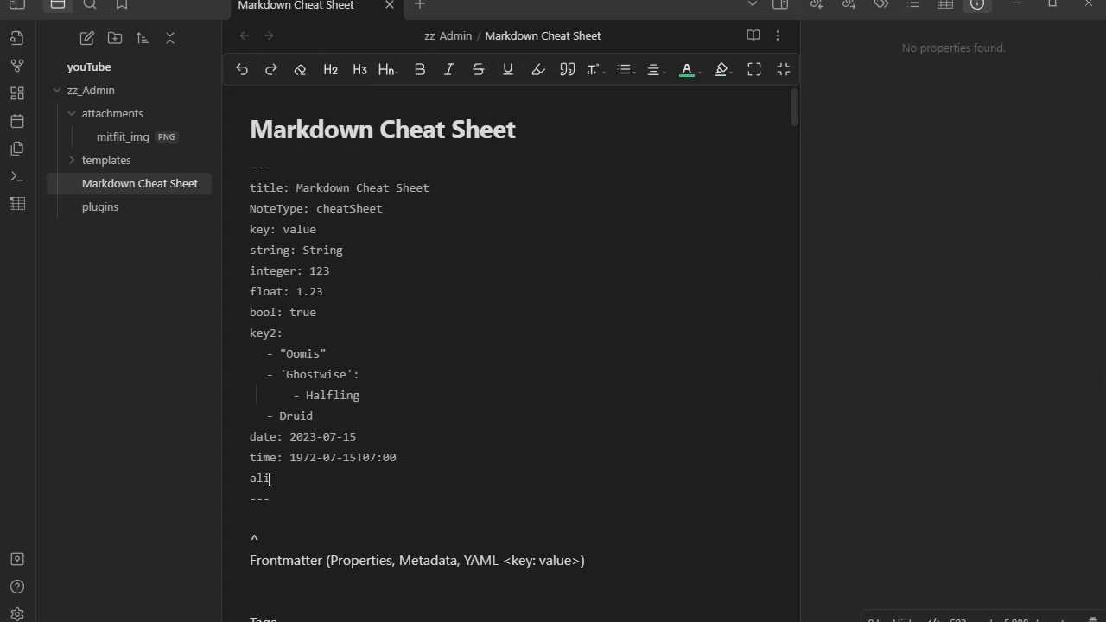
{"action": "type", "text": "ases:"}
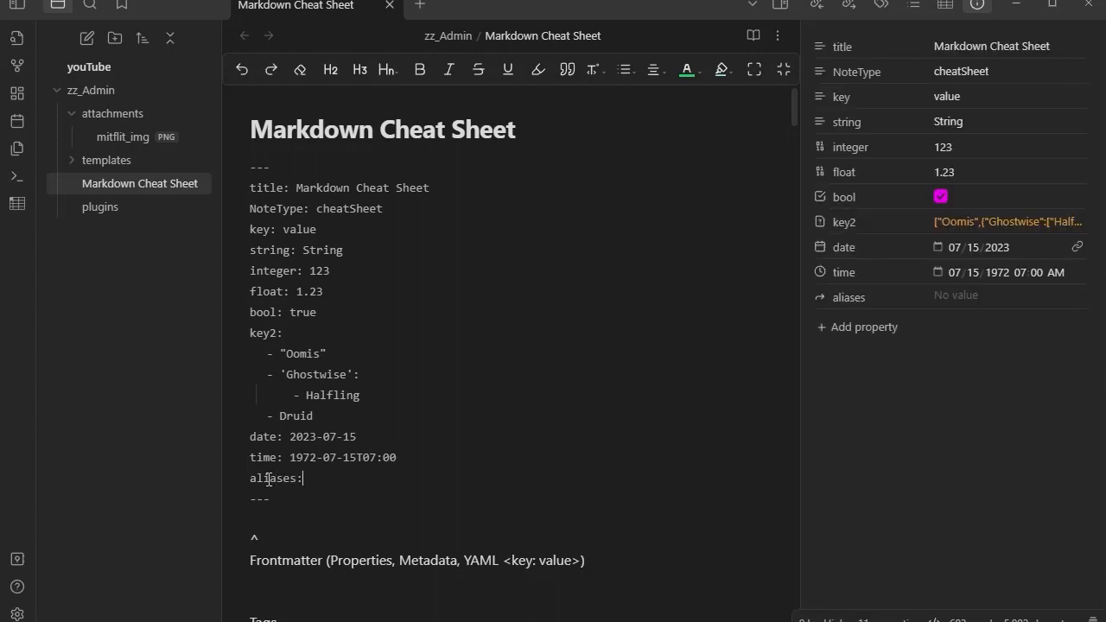
{"action": "left_click", "coordinate": [819, 297]}
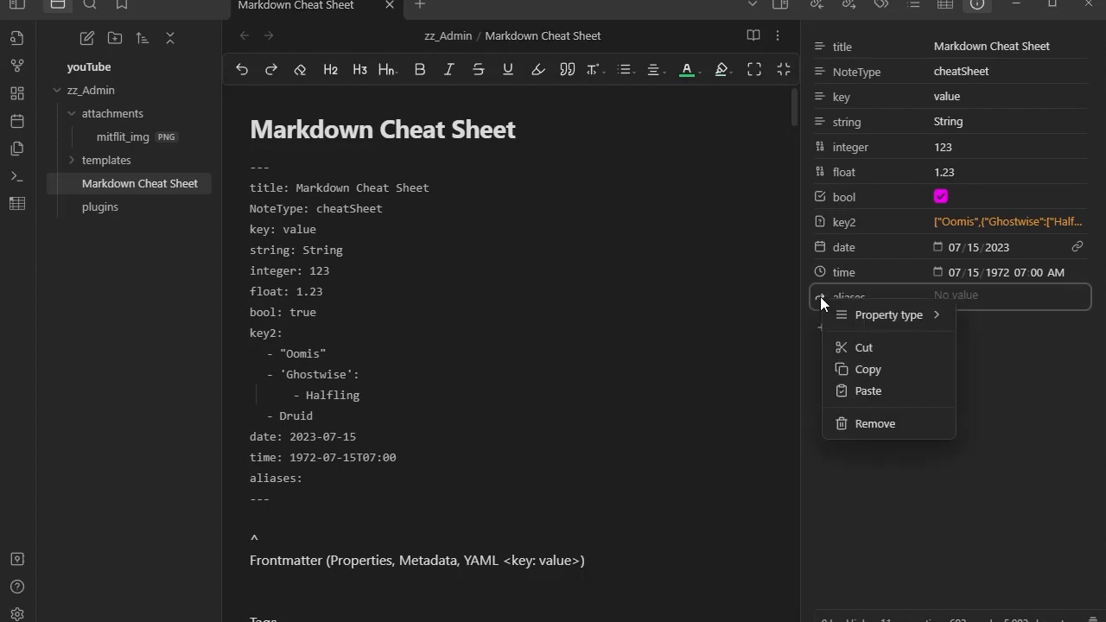
{"action": "mouse_move", "coordinate": [862, 315]}
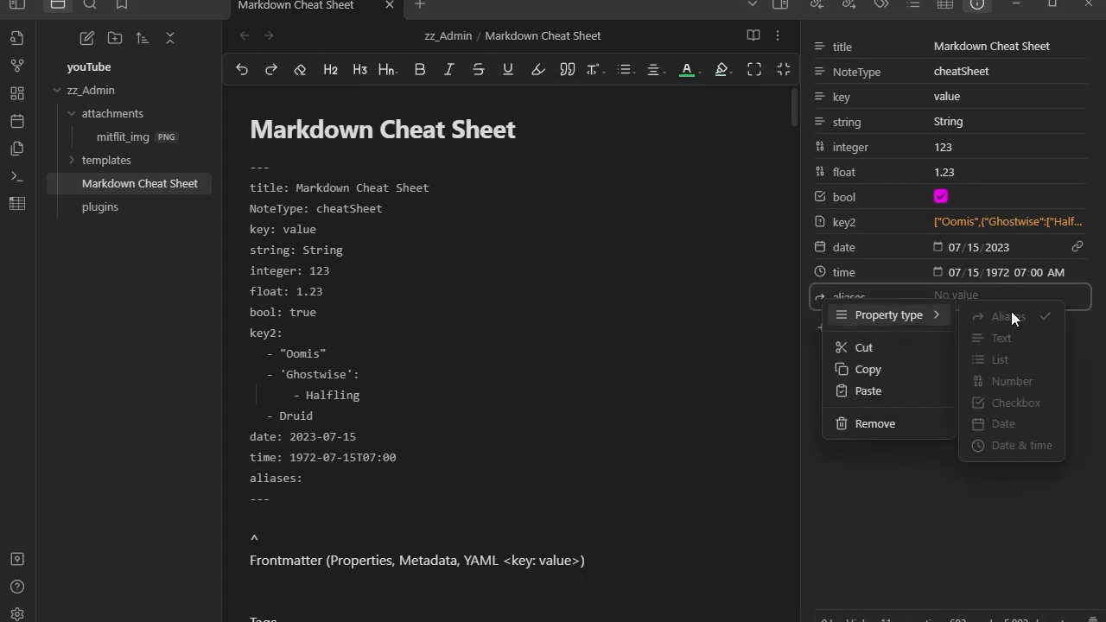
{"action": "left_click", "coordinate": [918, 580]}
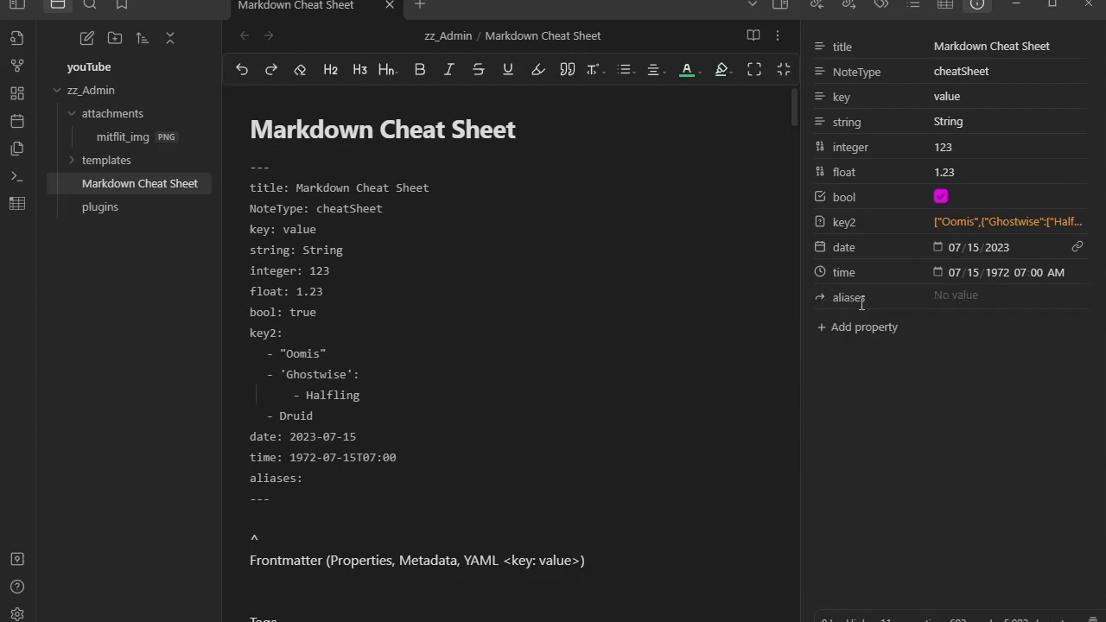
Step: List markdown, md and cheat as separate items under the aliases key, and begin a new line below them
{"action": "left_click", "coordinate": [327, 479]}
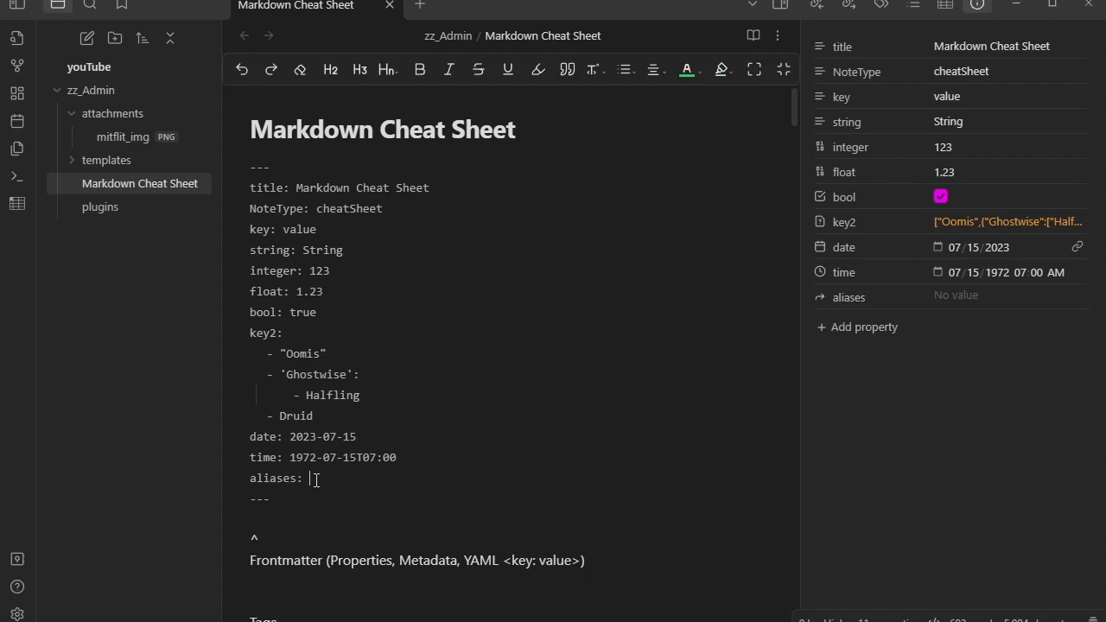
{"action": "key", "text": "Return"}
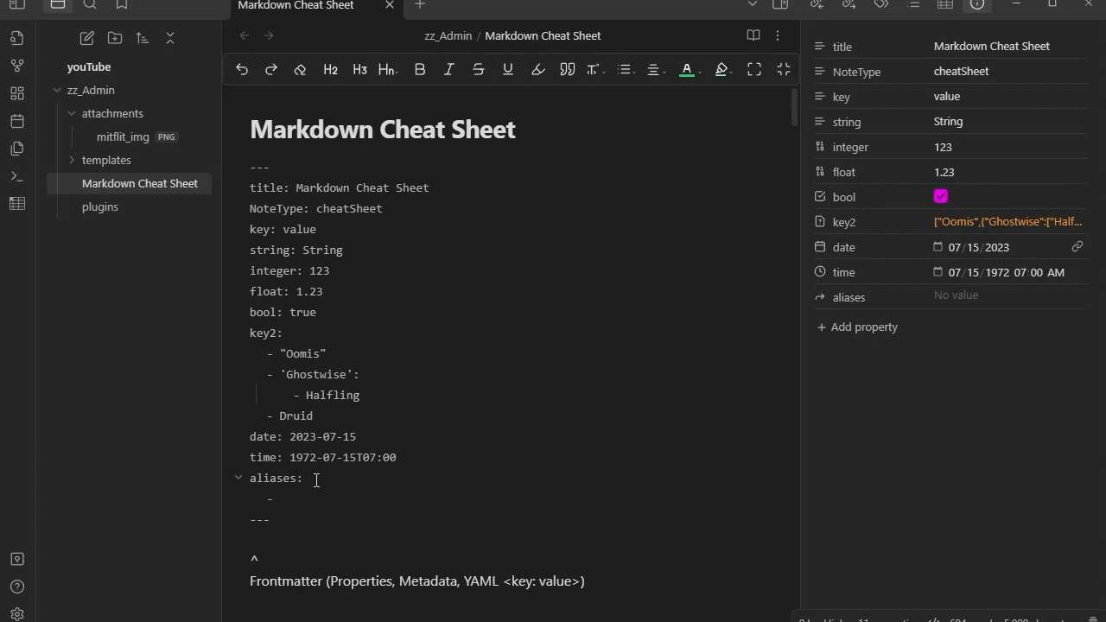
{"action": "type", "text": "mardownk"}
{"action": "key", "text": "Return"}
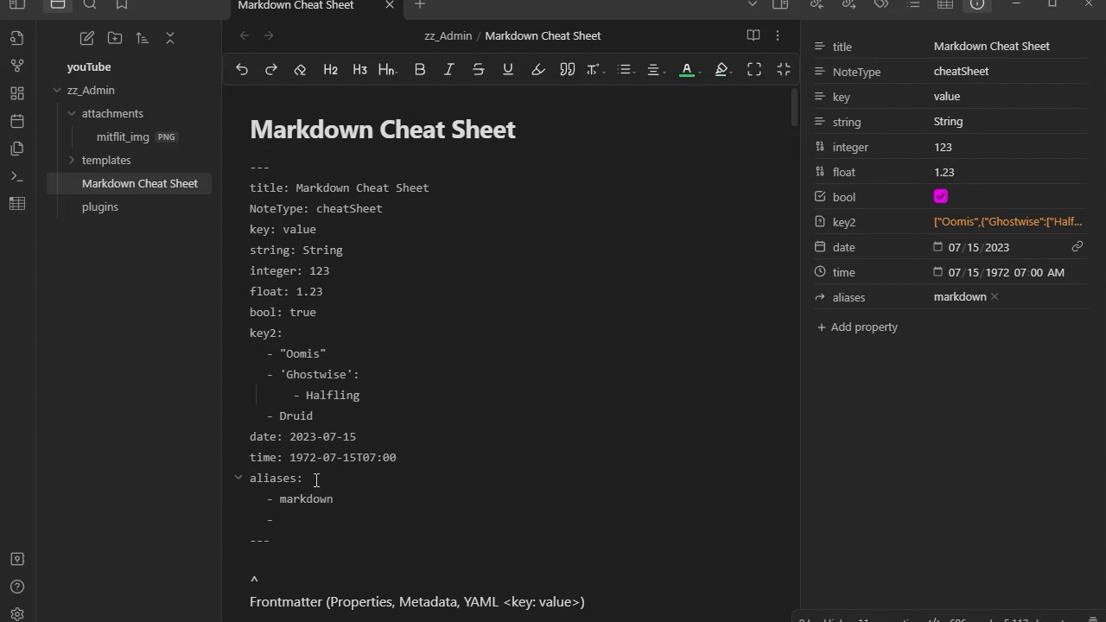
{"action": "type", "text": "md"}
{"action": "key", "text": "Return"}
{"action": "type", "text": "cheat"}
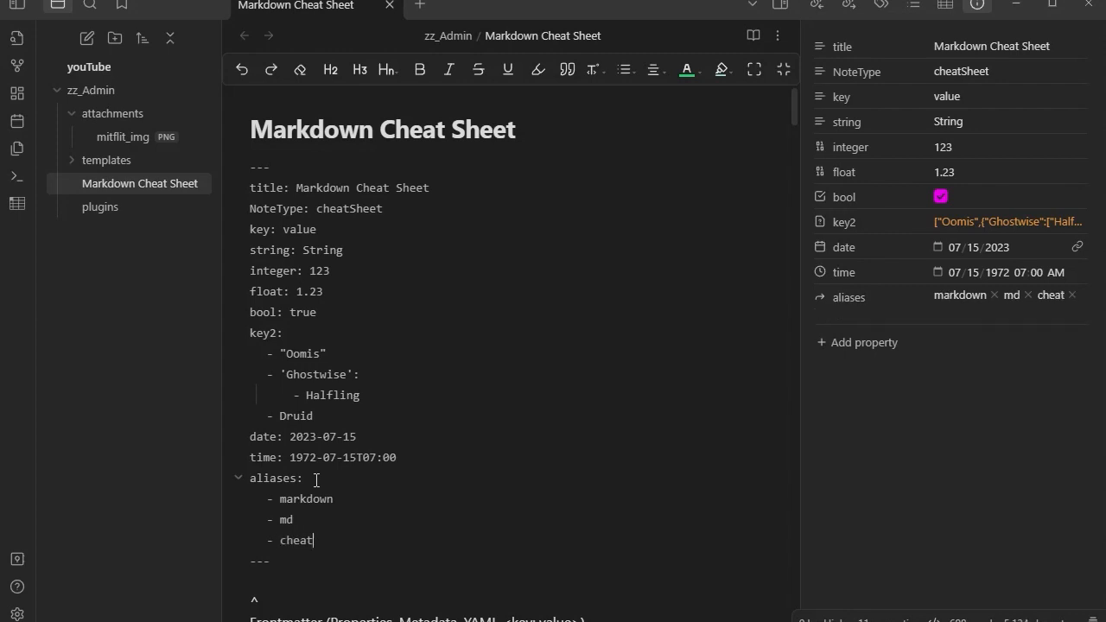
{"action": "key", "text": "Return"}
Step: Show the vault's tags in the sidebar and expand the zz tag to view its nested tags
{"action": "scroll", "coordinate": [294, 477], "scroll_direction": "down", "scroll_amount": 3}
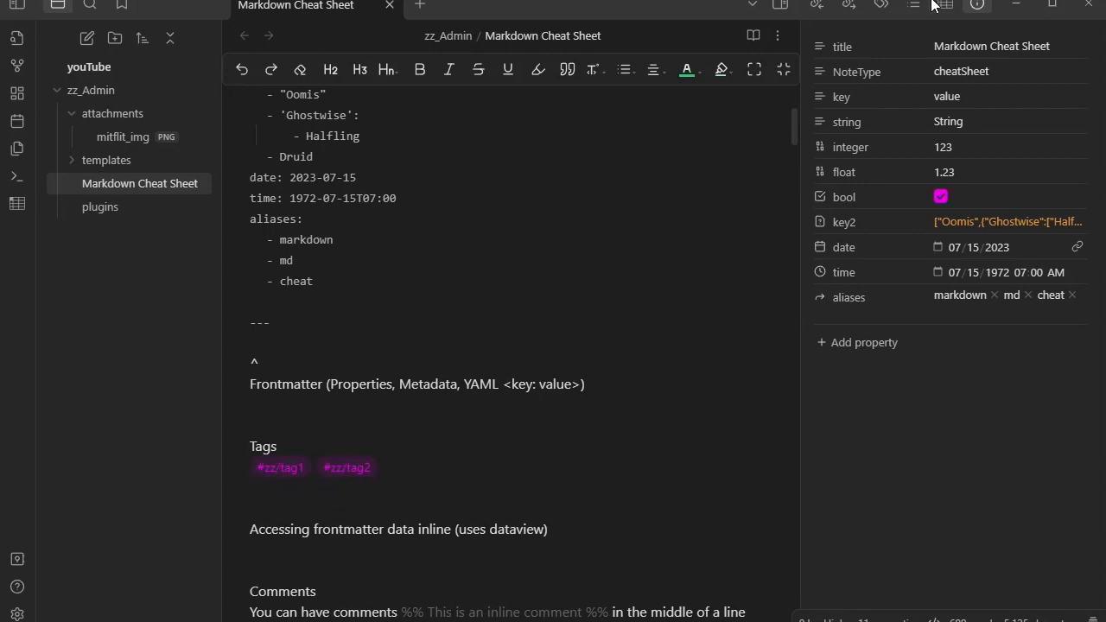
{"action": "left_click", "coordinate": [881, 5]}
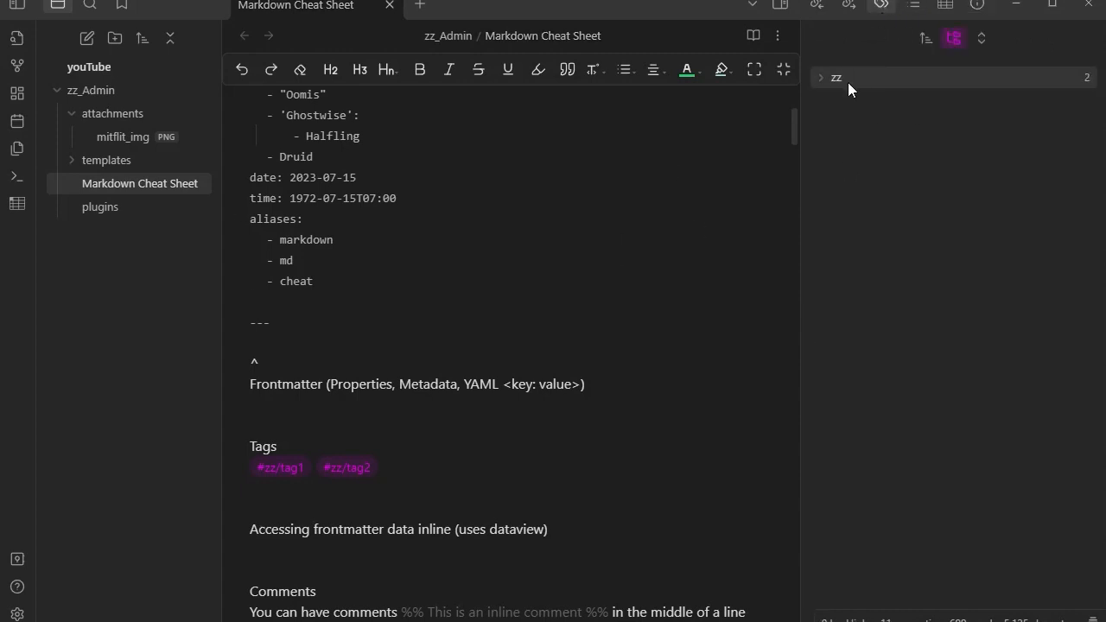
{"action": "left_click", "coordinate": [822, 79]}
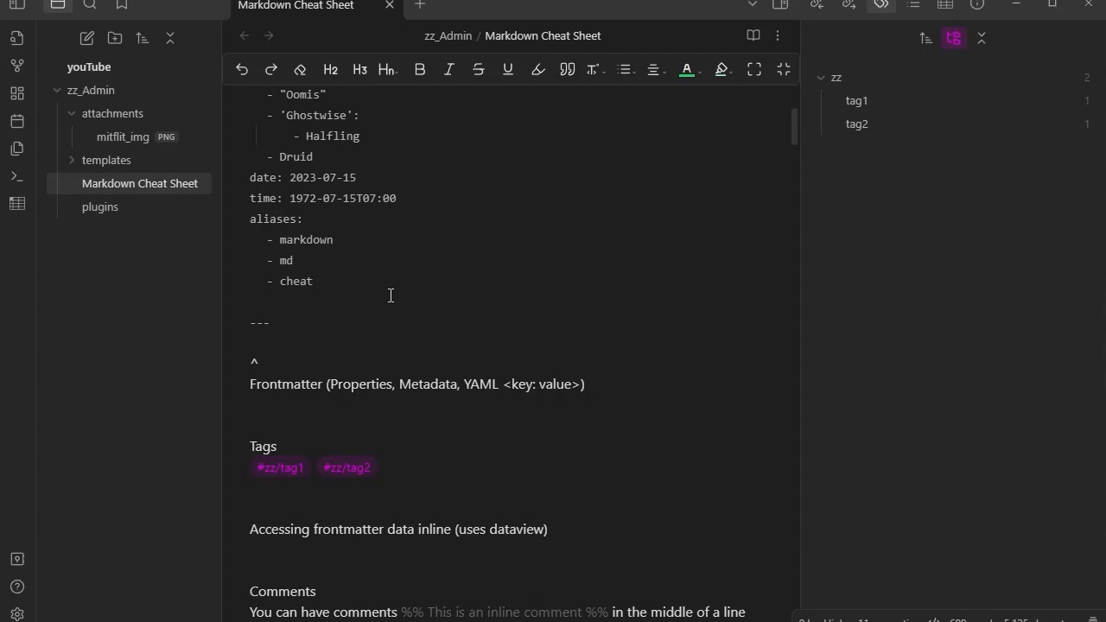
Step: Add a 'tags:' key below the aliases with the list item zz/Tag3, and start another list item
{"action": "type", "text": "tags"}
{"action": "type", "text": ":"}
{"action": "key", "text": "Return"}
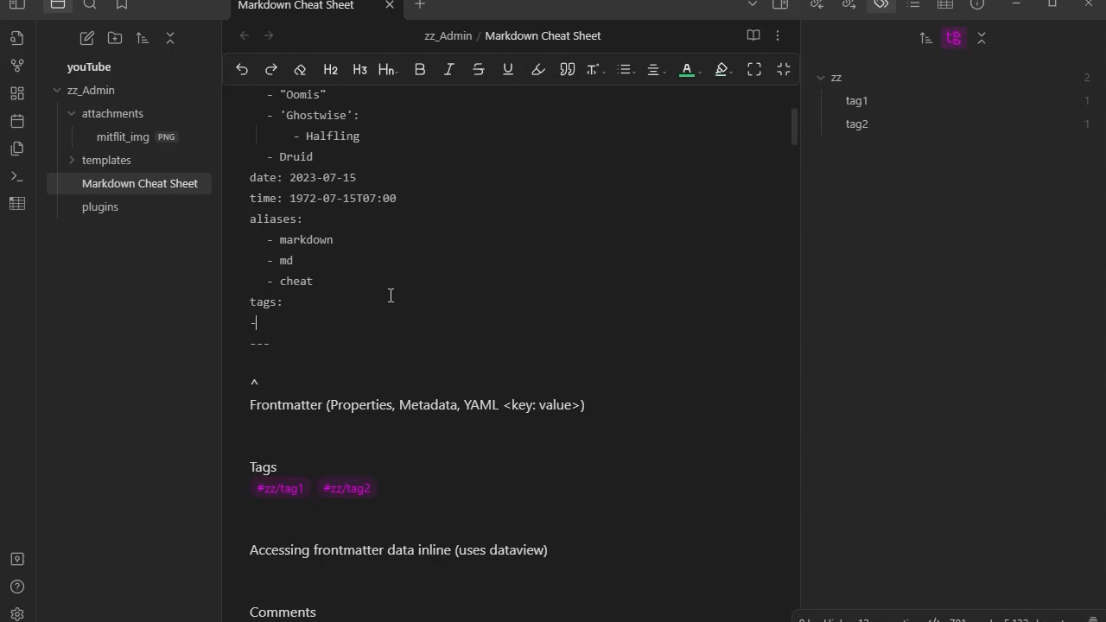
{"action": "key", "text": "BackSpace"}
{"action": "type", "text": "zz/Tag3"}
{"action": "key", "text": "Return"}
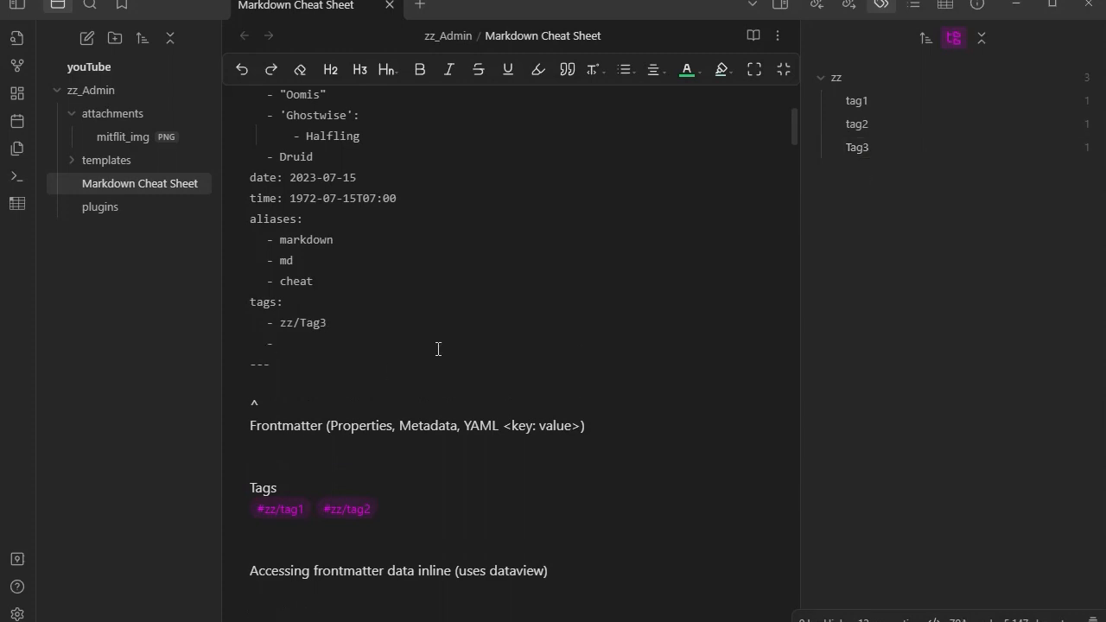
Step: Enter zz/Tag4 as the second list item under the tags key
{"action": "type", "text": "zz"}
{"action": "type", "text": "/"}
{"action": "type", "text": "Tasg"}
{"action": "key", "text": "BackSpace"}
{"action": "key", "text": "BackSpace"}
{"action": "type", "text": "g4"}
Step: Review the note's frontmatter from title to tags, along with the inline Tags section beneath it
{"action": "scroll", "coordinate": [518, 325], "scroll_direction": "up", "scroll_amount": 3}
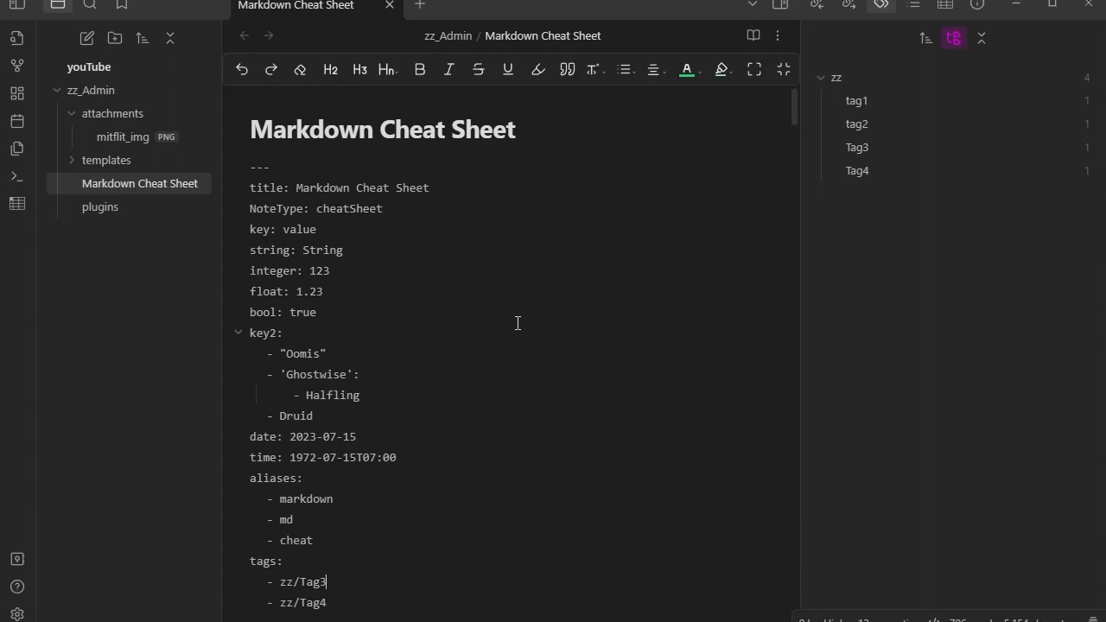
{"action": "scroll", "coordinate": [337, 406], "scroll_direction": "down", "scroll_amount": 7}
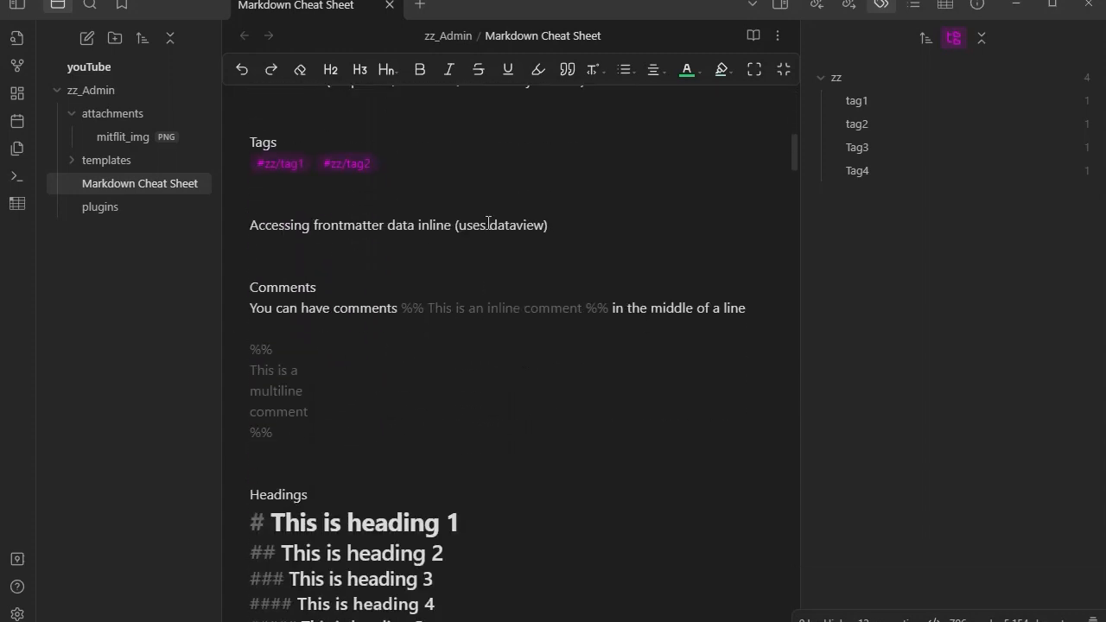
{"action": "scroll", "coordinate": [501, 350], "scroll_direction": "up", "scroll_amount": 5}
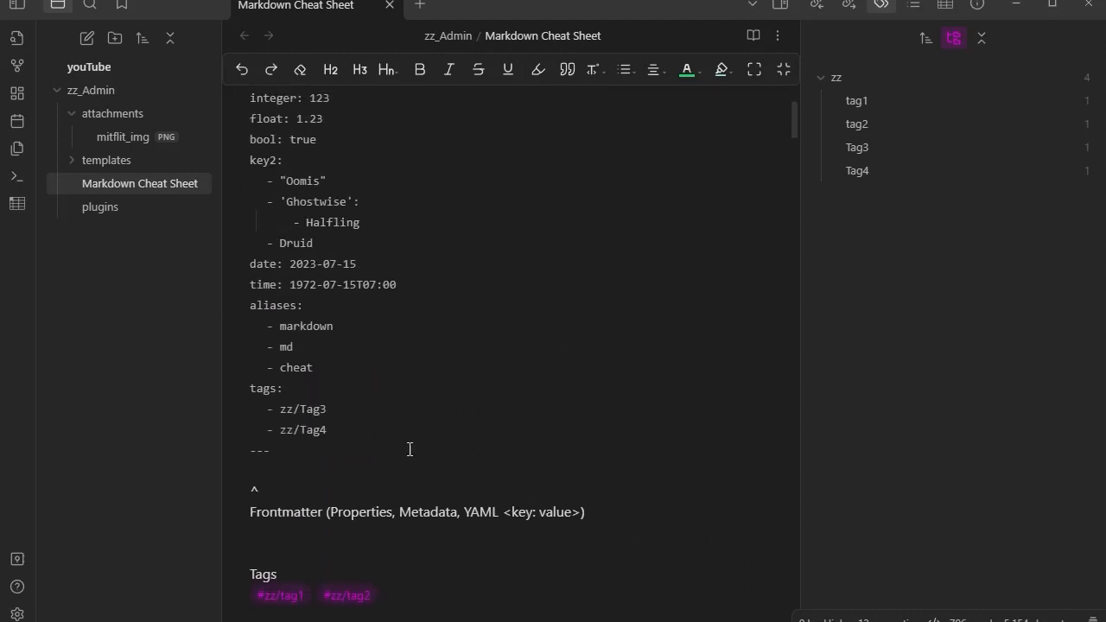
{"action": "scroll", "coordinate": [442, 388], "scroll_direction": "up", "scroll_amount": 2}
{"action": "scroll", "coordinate": [453, 370], "scroll_direction": "down", "scroll_amount": 1}
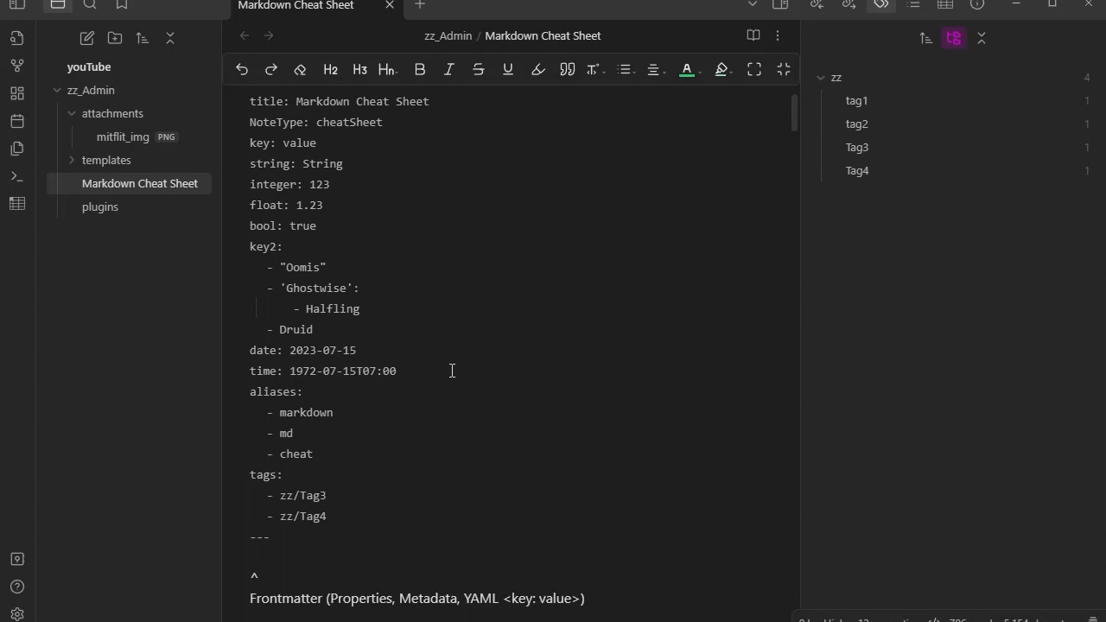
{"action": "scroll", "coordinate": [452, 371], "scroll_direction": "down", "scroll_amount": 4}
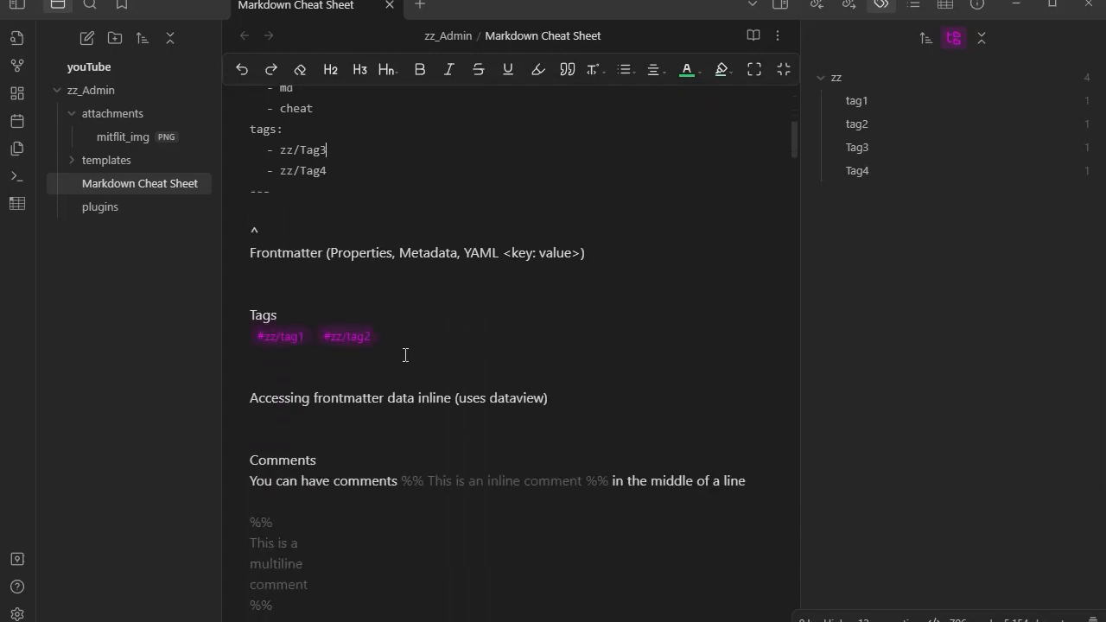
{"action": "scroll", "coordinate": [457, 365], "scroll_direction": "up", "scroll_amount": 5}
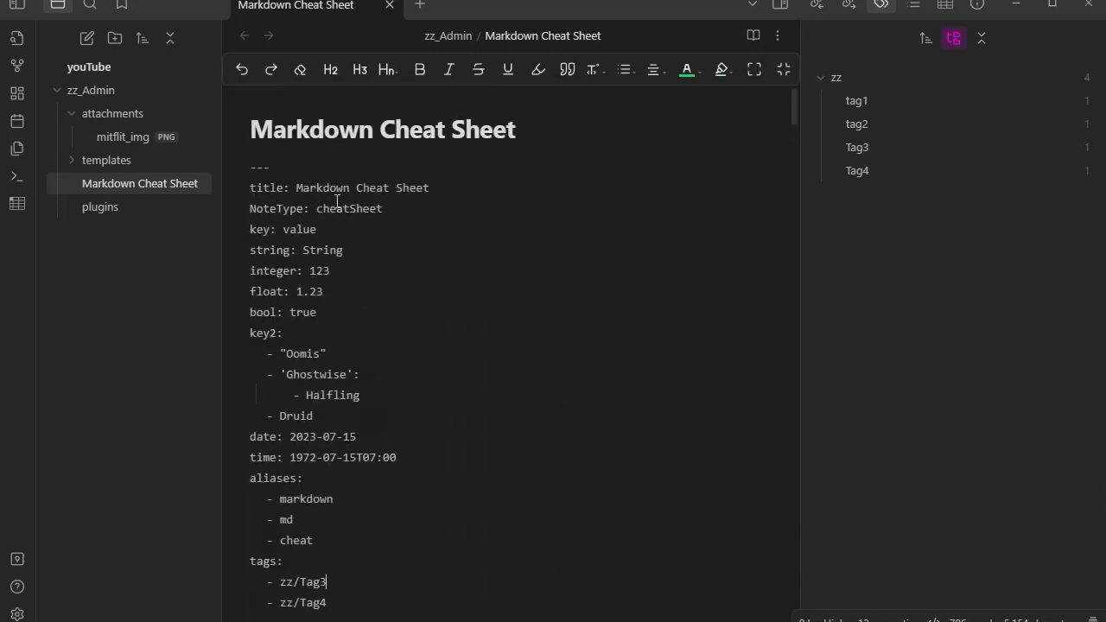
{"action": "scroll", "coordinate": [540, 311], "scroll_direction": "down", "scroll_amount": 3}
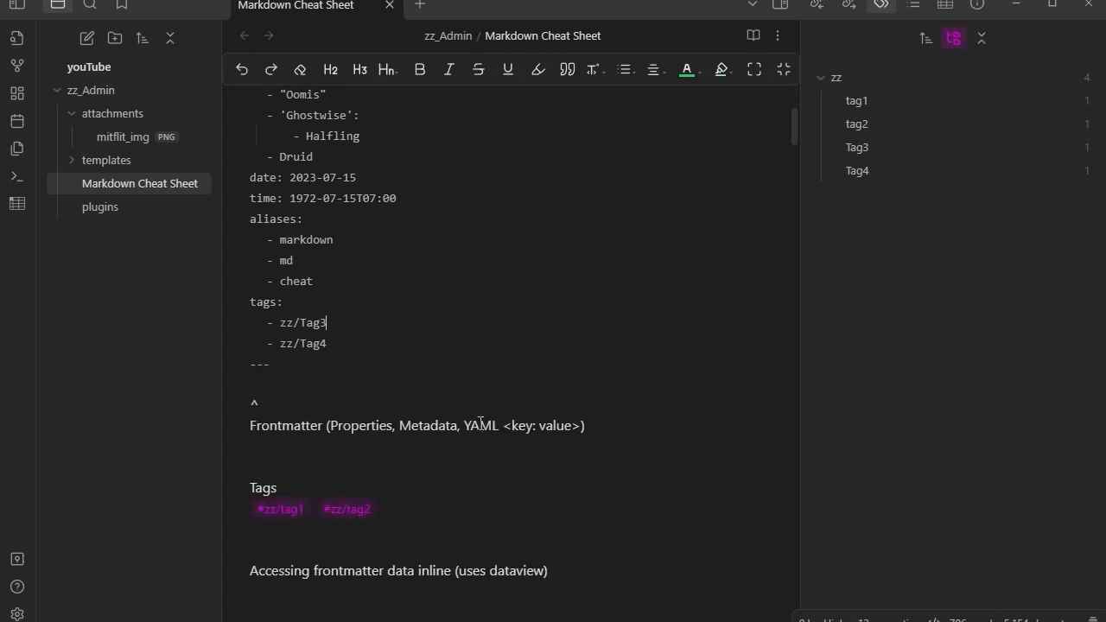
{"action": "scroll", "coordinate": [495, 381], "scroll_direction": "up", "scroll_amount": 3}
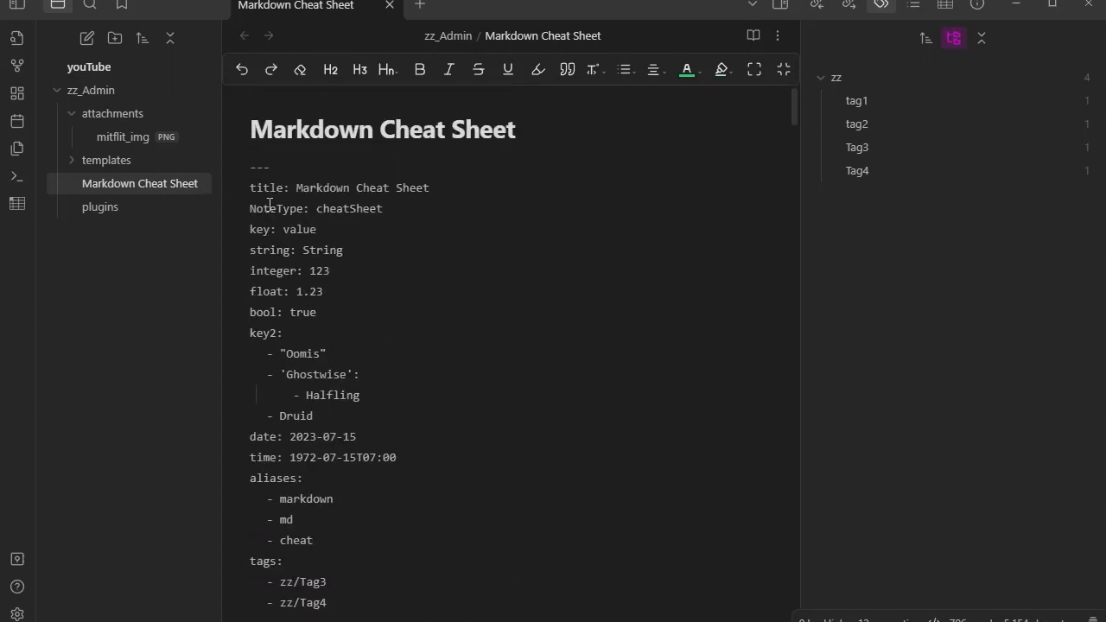
{"action": "scroll", "coordinate": [324, 536], "scroll_direction": "down", "scroll_amount": 2}
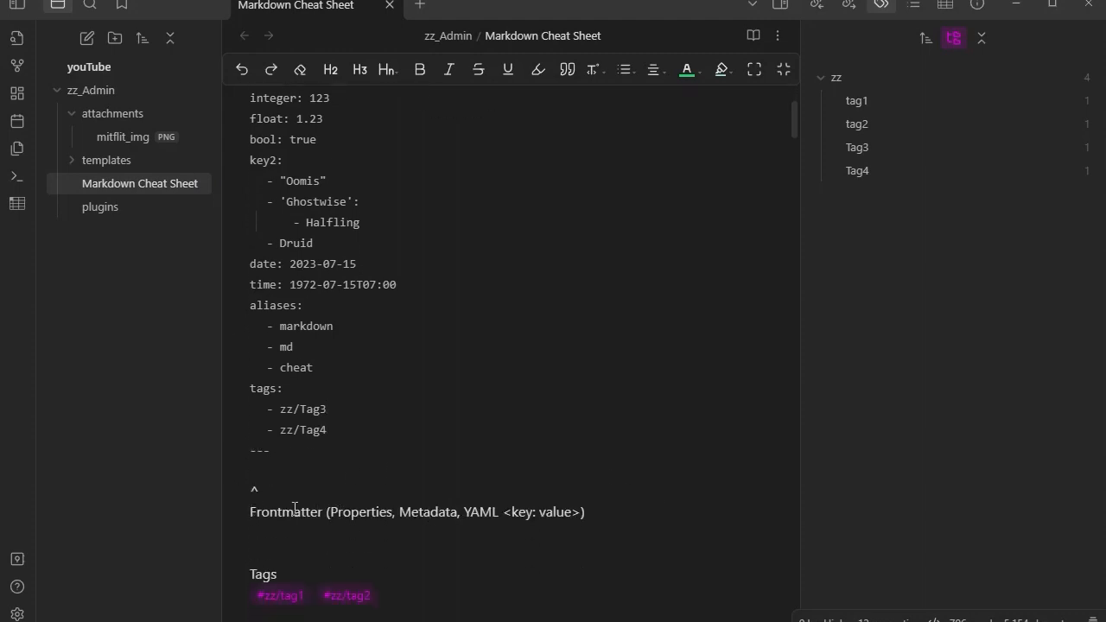
{"action": "scroll", "coordinate": [472, 416], "scroll_direction": "up", "scroll_amount": 2}
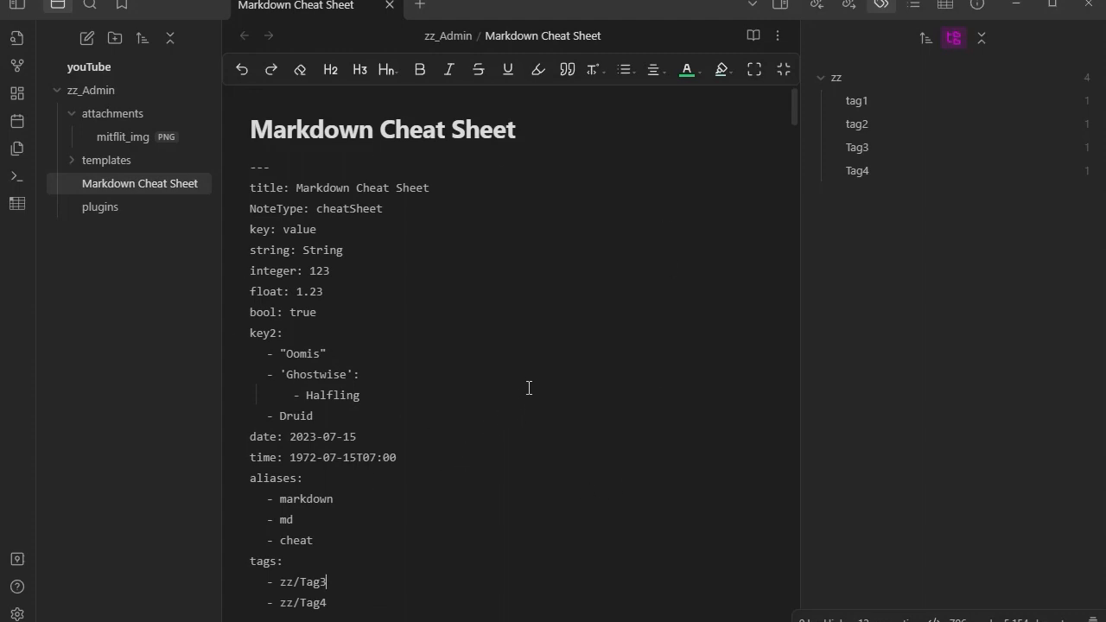
Step: Show the note's properties in the sidebar and look over the HTML formatting section and the frontmatter source
{"action": "left_click", "coordinate": [979, 5]}
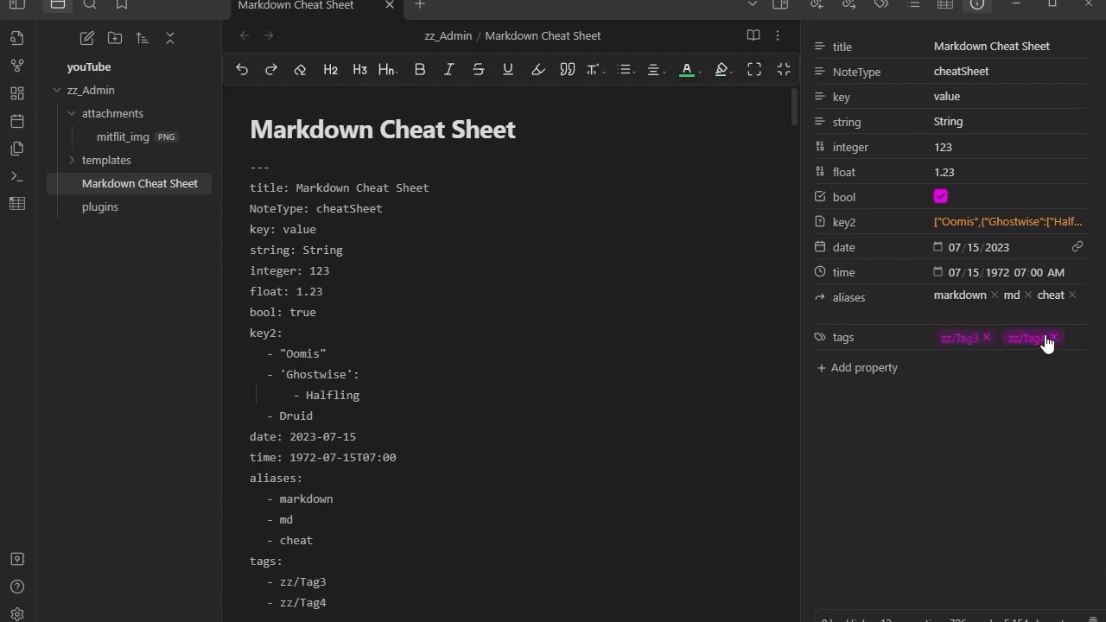
{"action": "scroll", "coordinate": [546, 353], "scroll_direction": "down", "scroll_amount": 20}
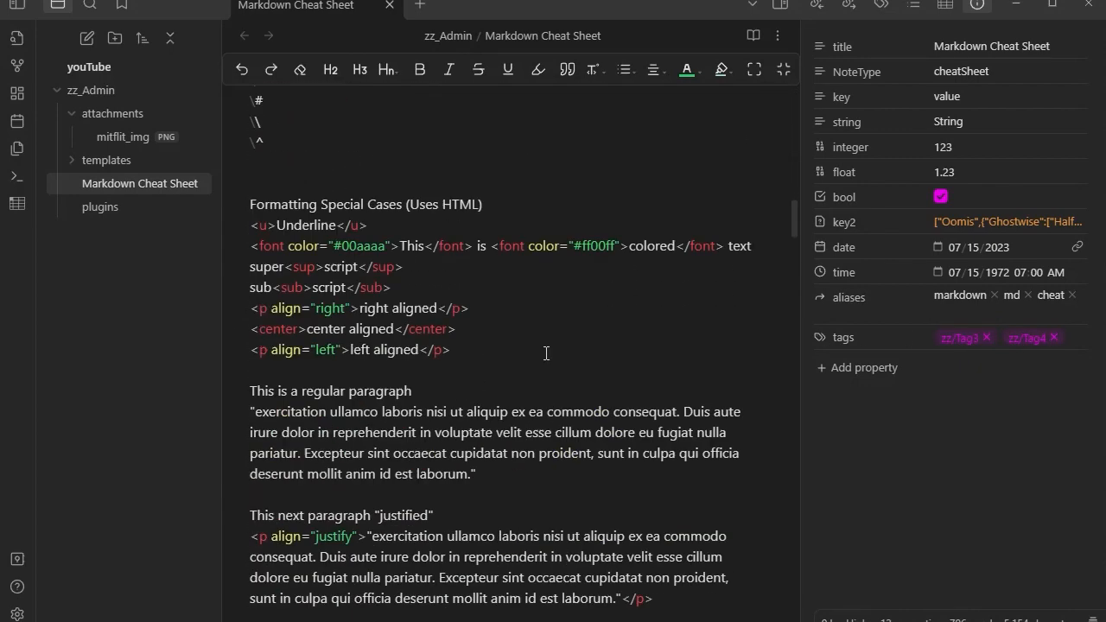
{"action": "scroll", "coordinate": [545, 353], "scroll_direction": "down", "scroll_amount": 10}
{"action": "scroll", "coordinate": [546, 353], "scroll_direction": "up", "scroll_amount": 10}
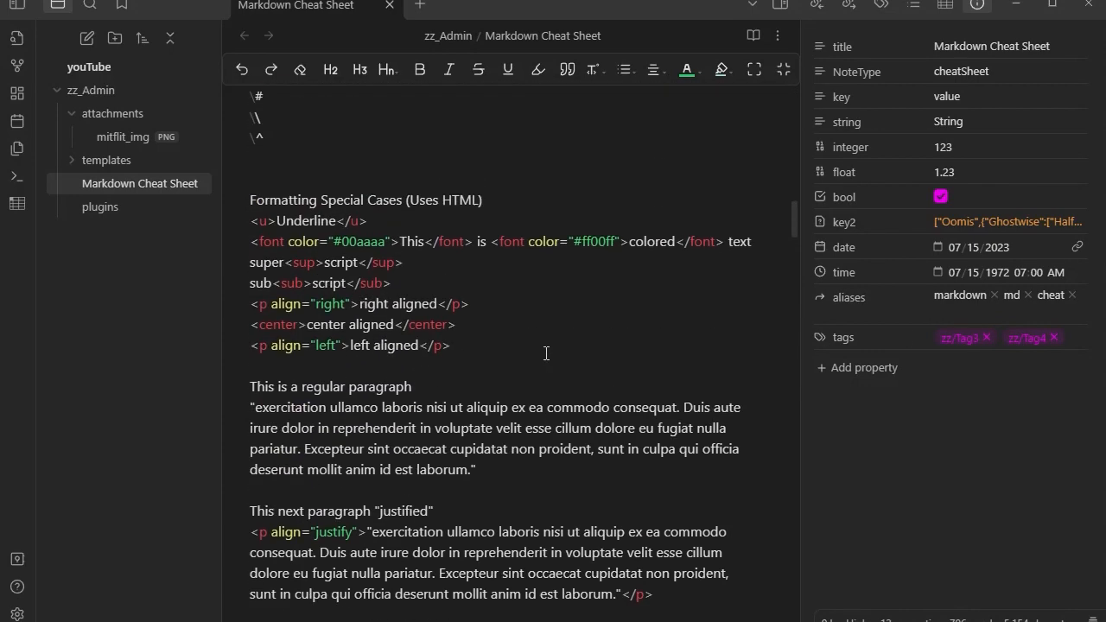
{"action": "scroll", "coordinate": [545, 353], "scroll_direction": "up", "scroll_amount": 20}
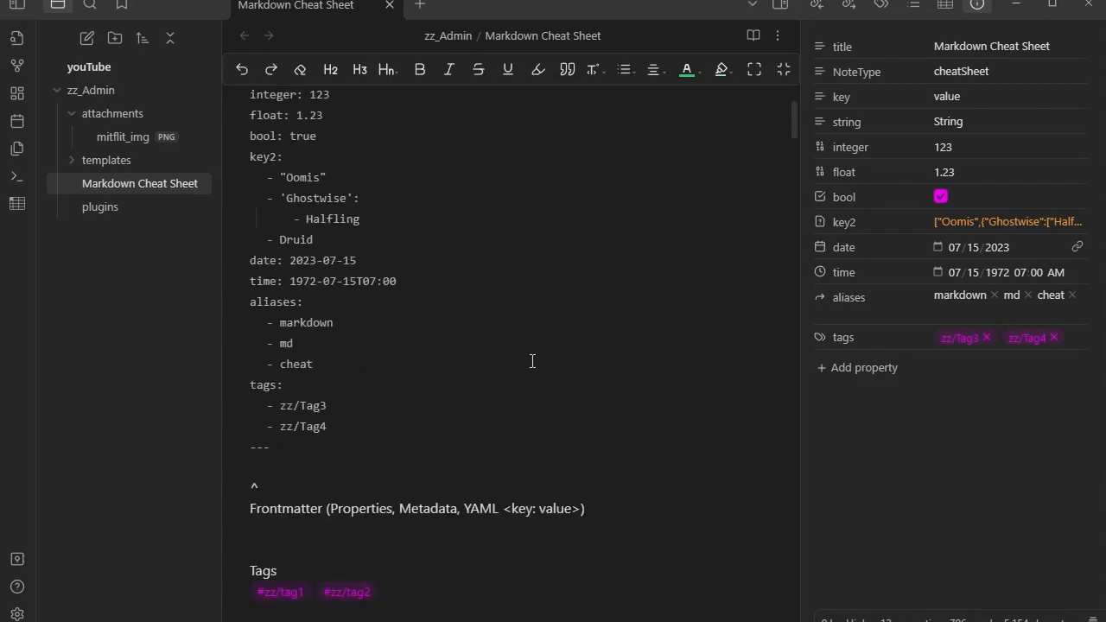
{"action": "scroll", "coordinate": [533, 362], "scroll_direction": "down", "scroll_amount": 2}
{"action": "scroll", "coordinate": [531, 360], "scroll_direction": "up", "scroll_amount": 2}
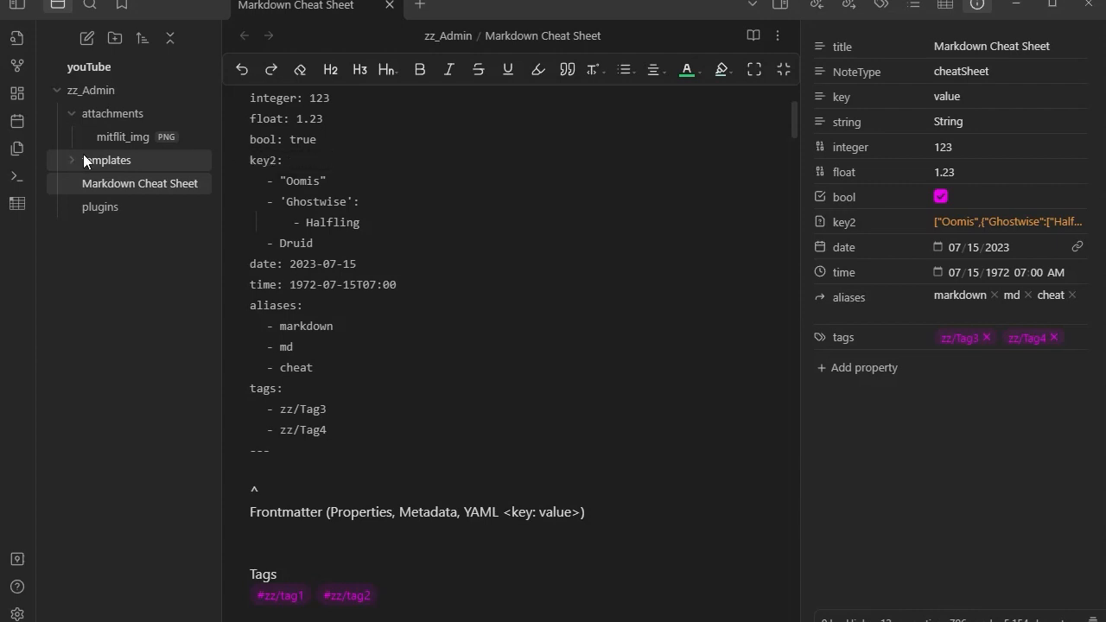
{"action": "mouse_move", "coordinate": [85, 130]}
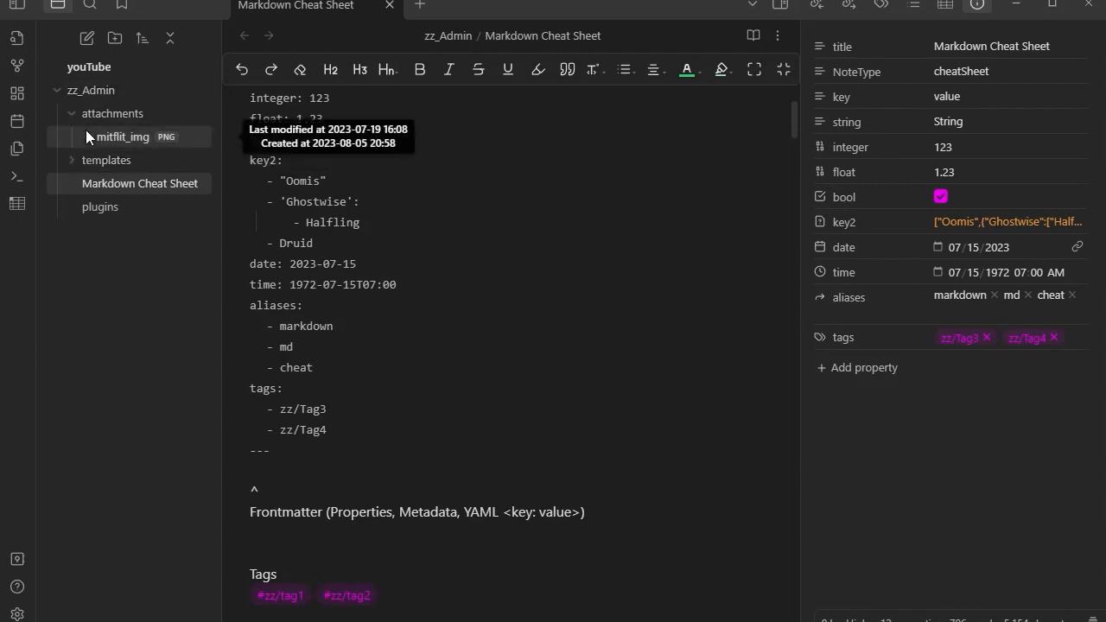